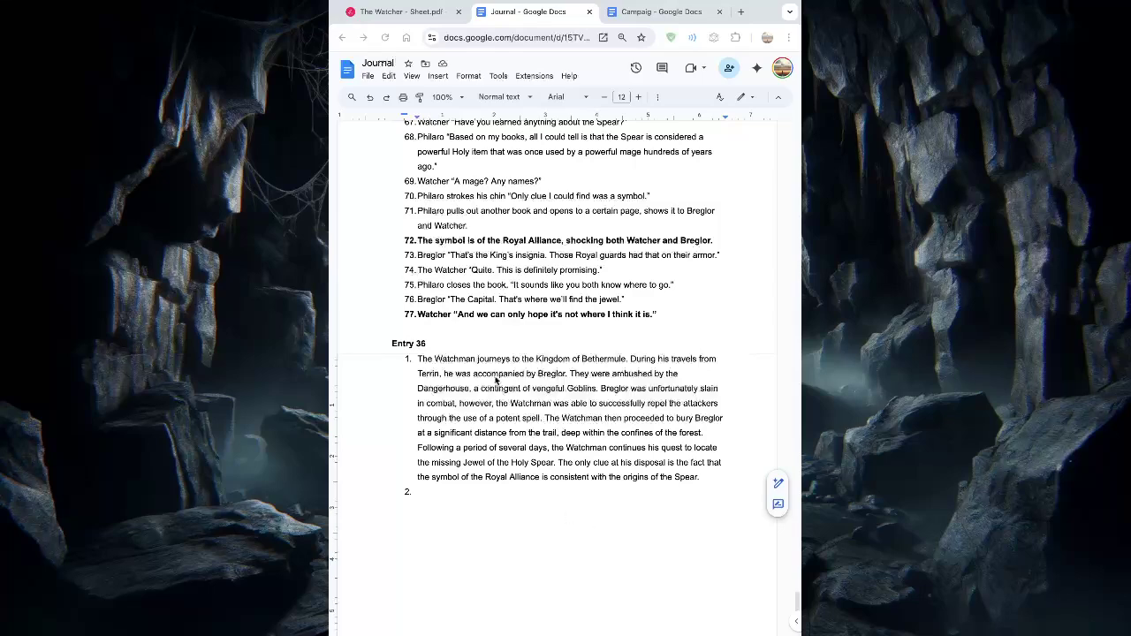
Step: Scroll around the Journal's Entry 36 to review the closing lines before it
scroll(495, 376, down, 1)
scroll(495, 375, up, 1)
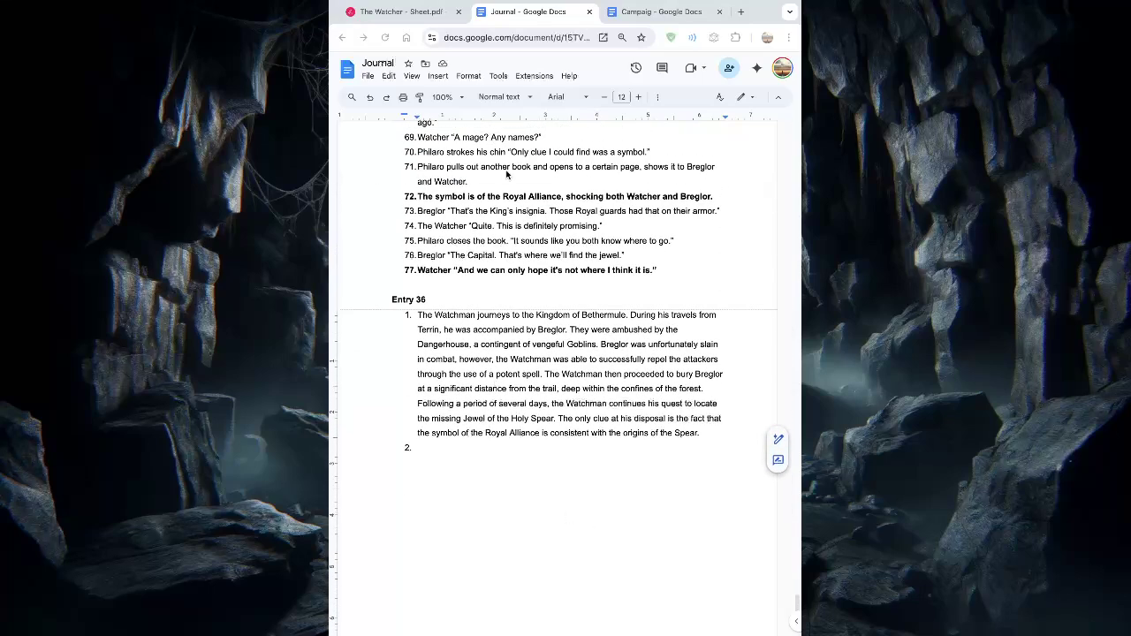
click(419, 16)
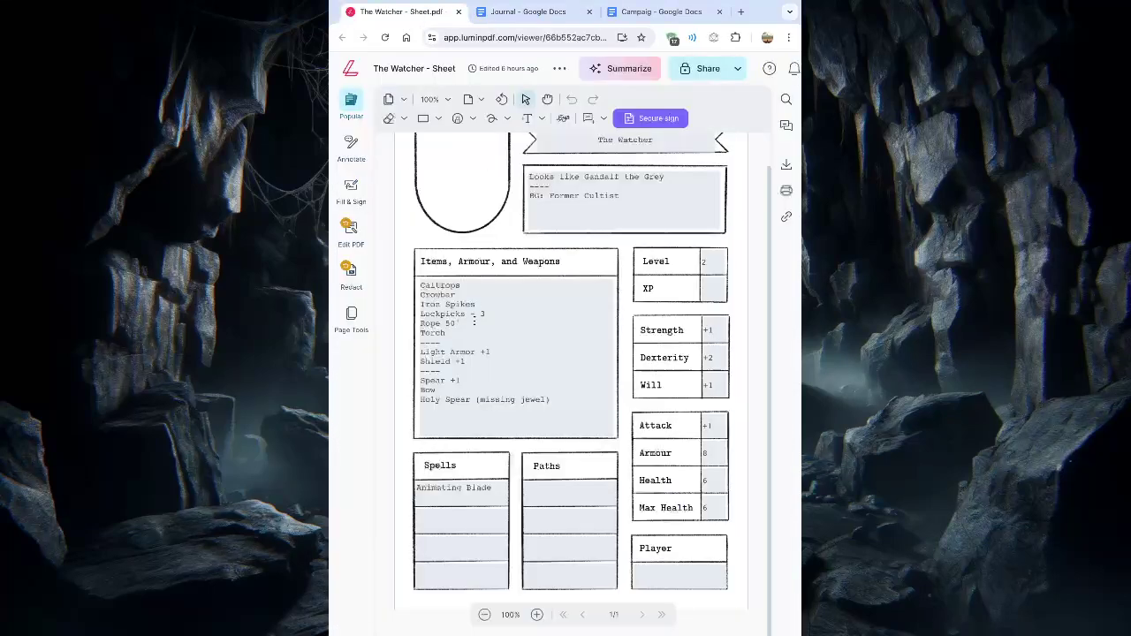
scroll(541, 413, up, 1)
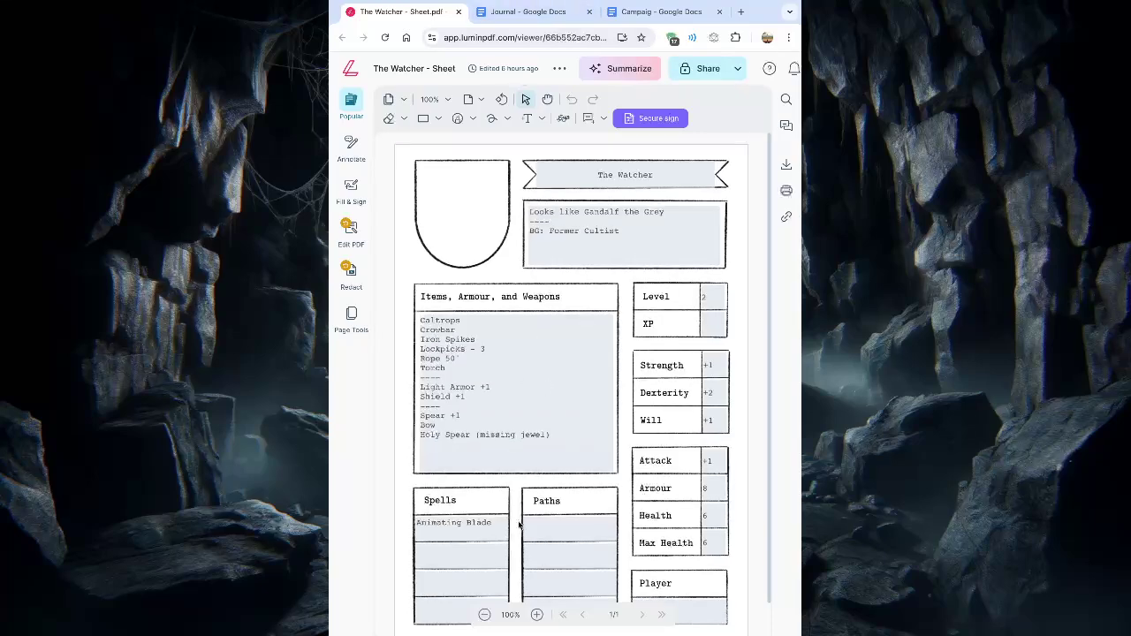
scroll(519, 525, down, 1)
scroll(521, 406, up, 1)
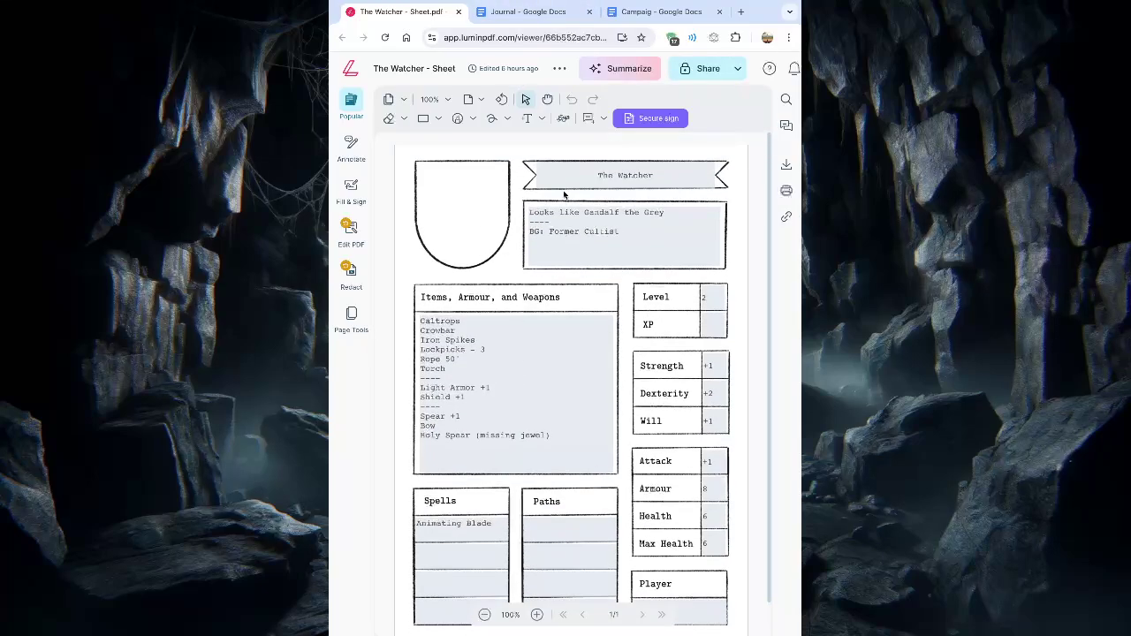
Step: Bring up the campaign document and add the missing 'n' to its title
click(614, 18)
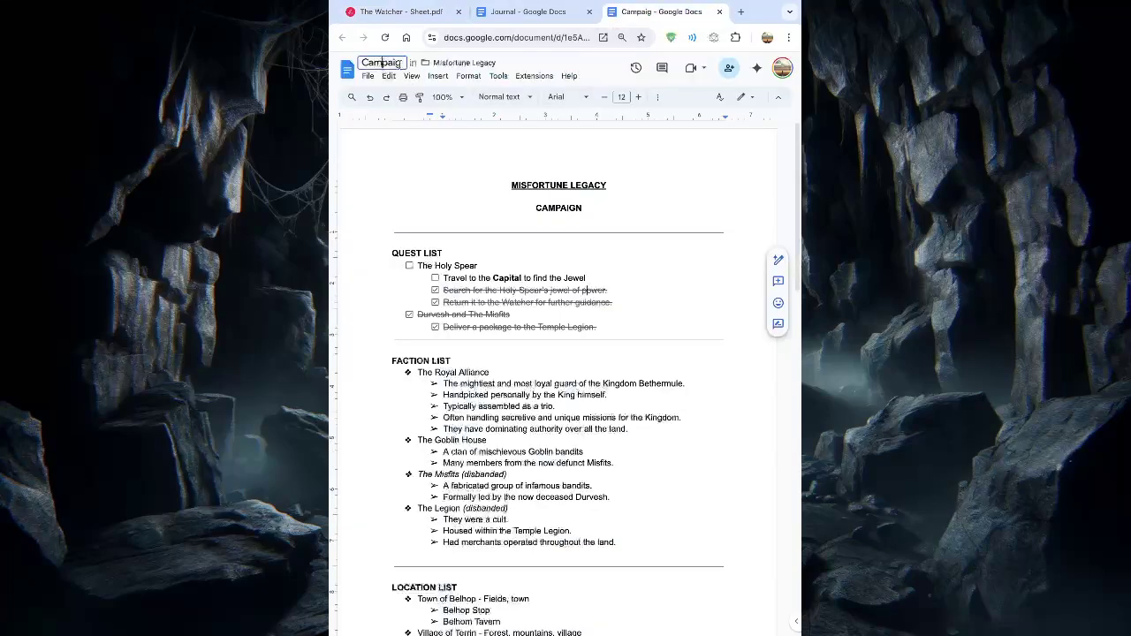
text(n)
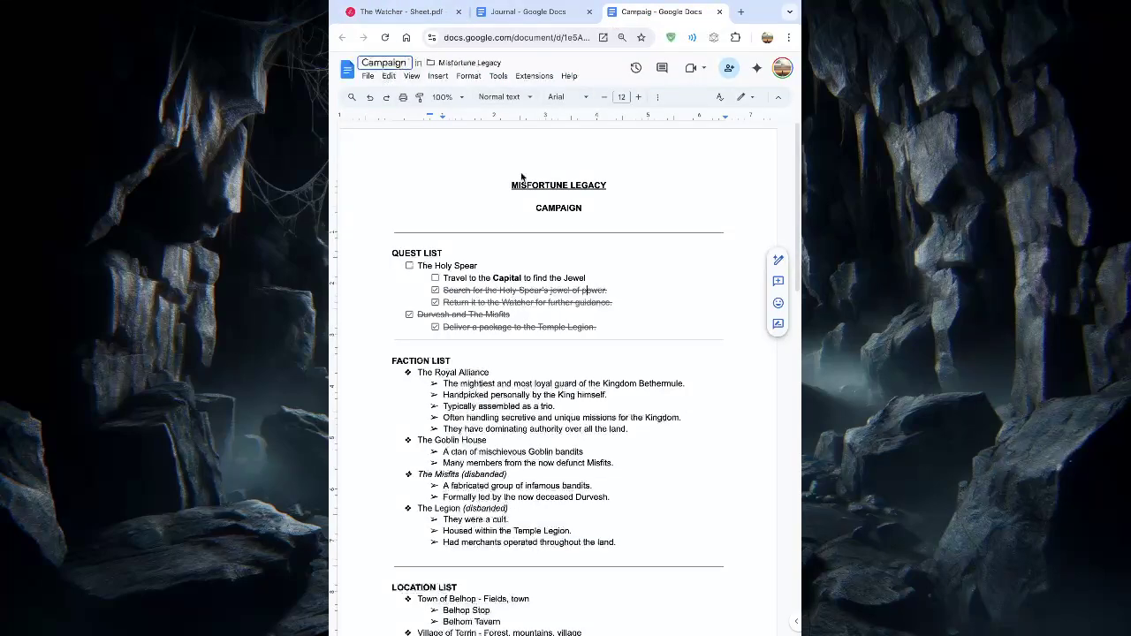
click(482, 205)
Step: Append ' NOTES' to the CAMPAIGN heading so it reads CAMPAIGN NOTES
scroll(586, 302, down, 5)
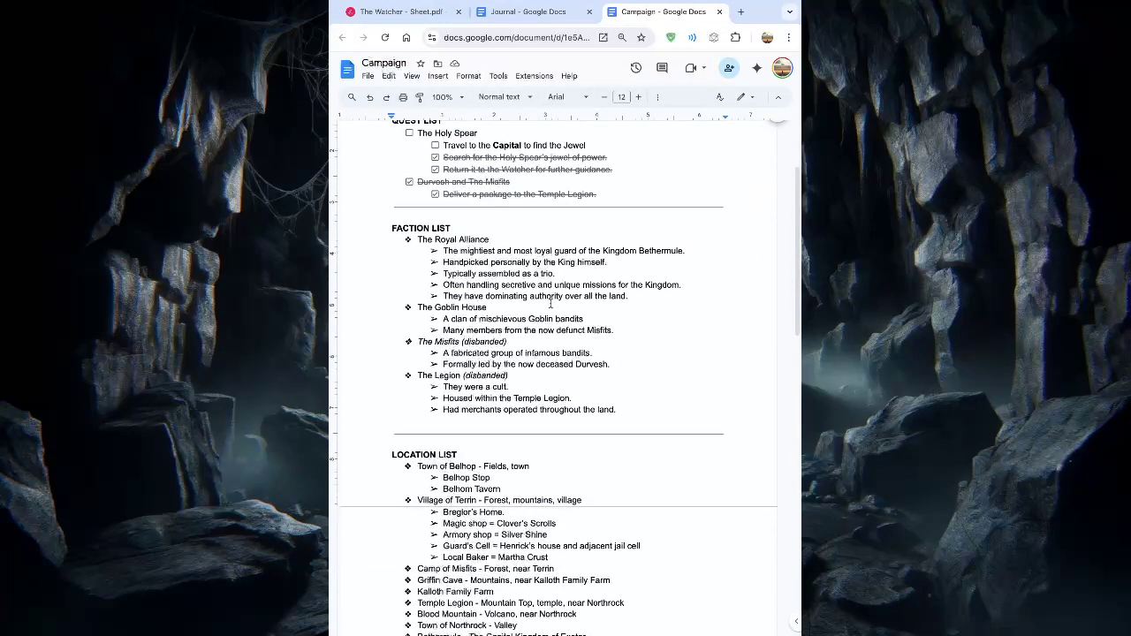
scroll(586, 303, down, 18)
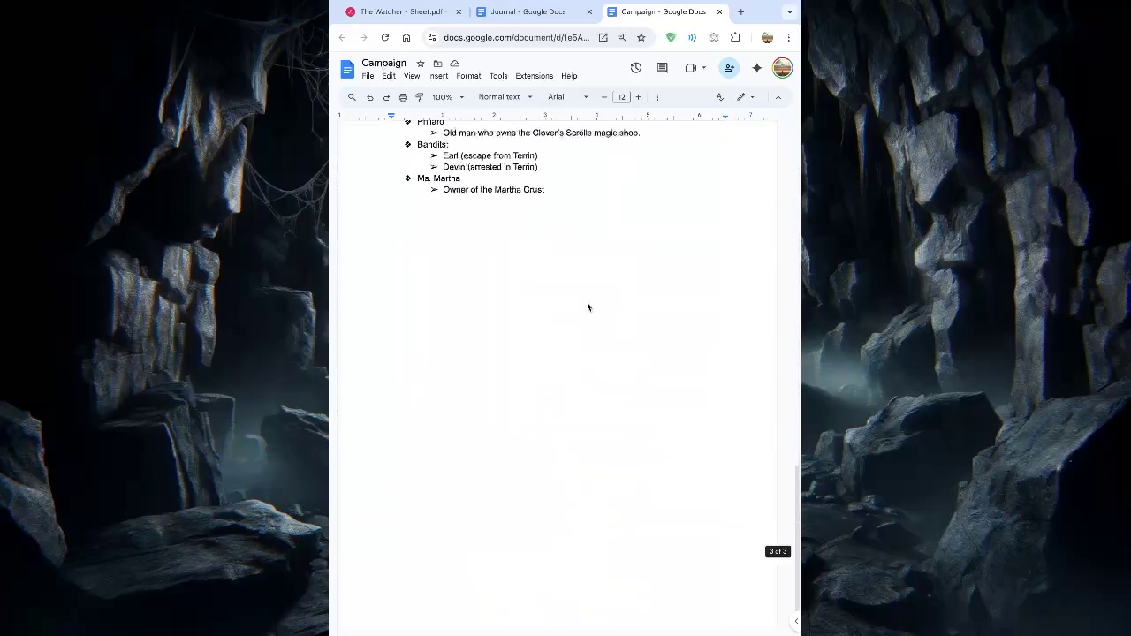
scroll(586, 302, up, 13)
scroll(586, 302, up, 10)
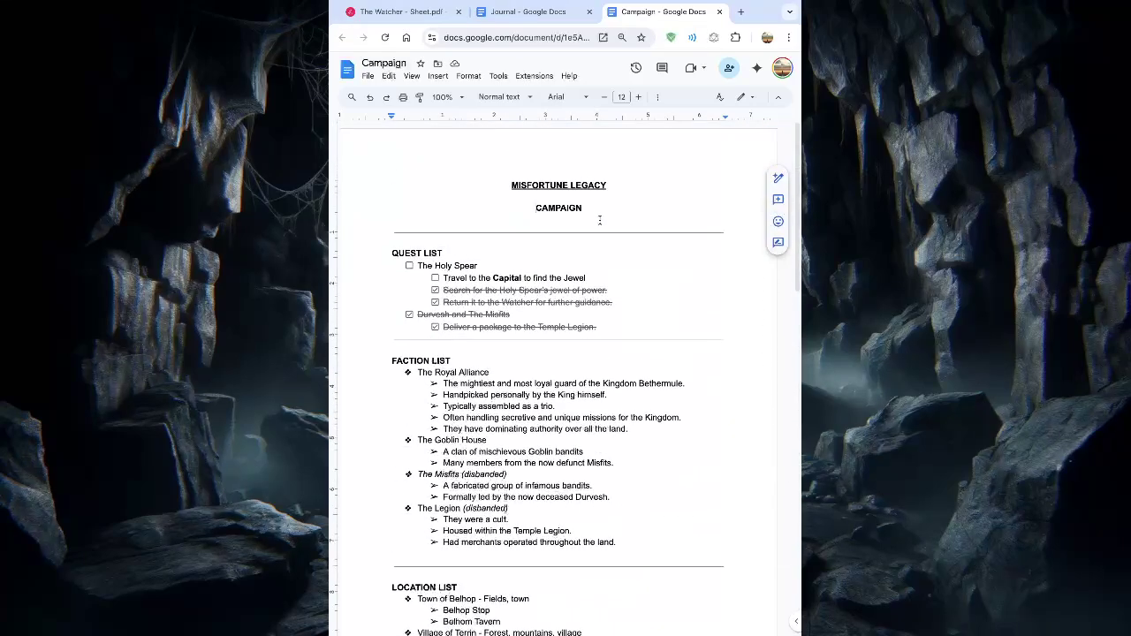
click(597, 209)
text(NOTES)
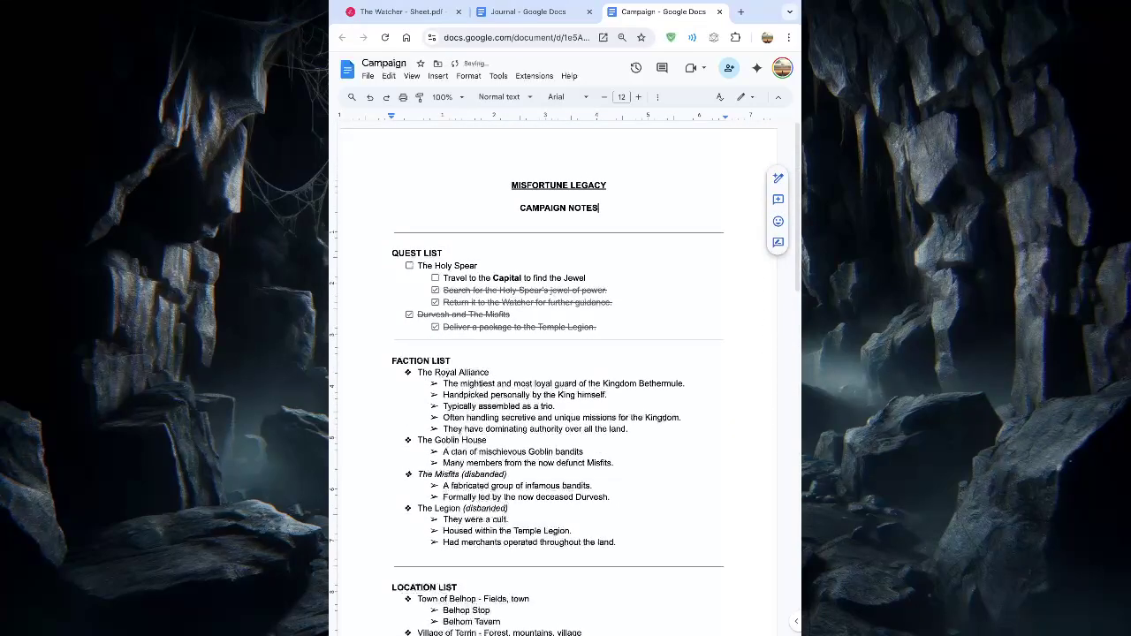
Step: Rename the document title to 'Campaign Notes' and scroll through its Quest, Faction, Location and NPC lists
click(399, 62)
text(NOTE)
key(BackSpace)
key(BackSpace)
key(BackSpace)
text(otes)
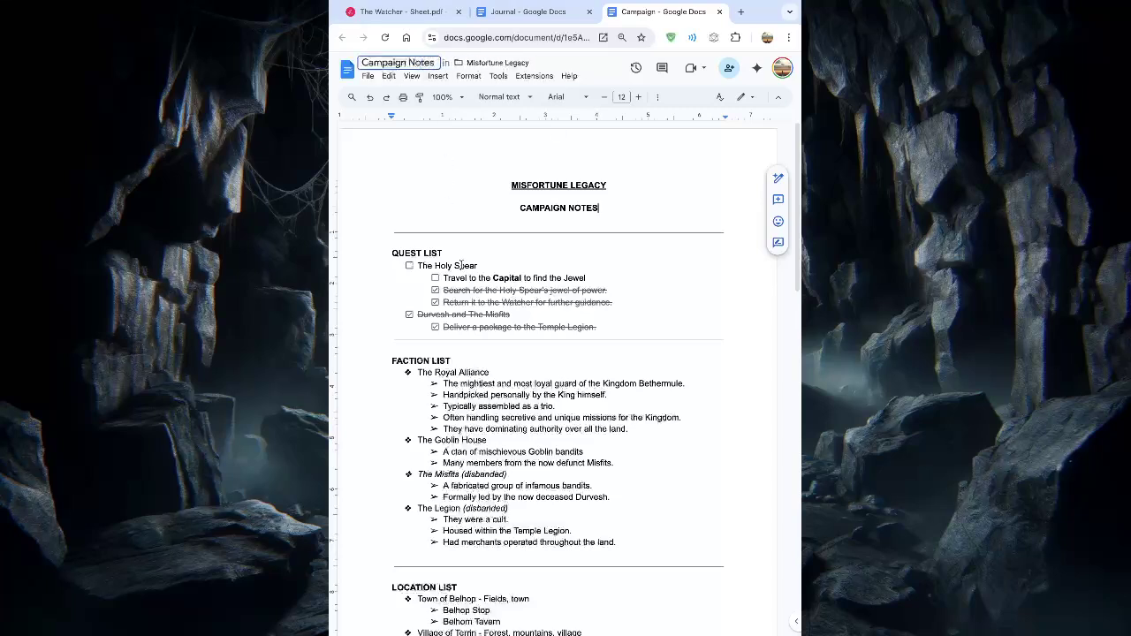
click(475, 227)
scroll(477, 232, down, 2)
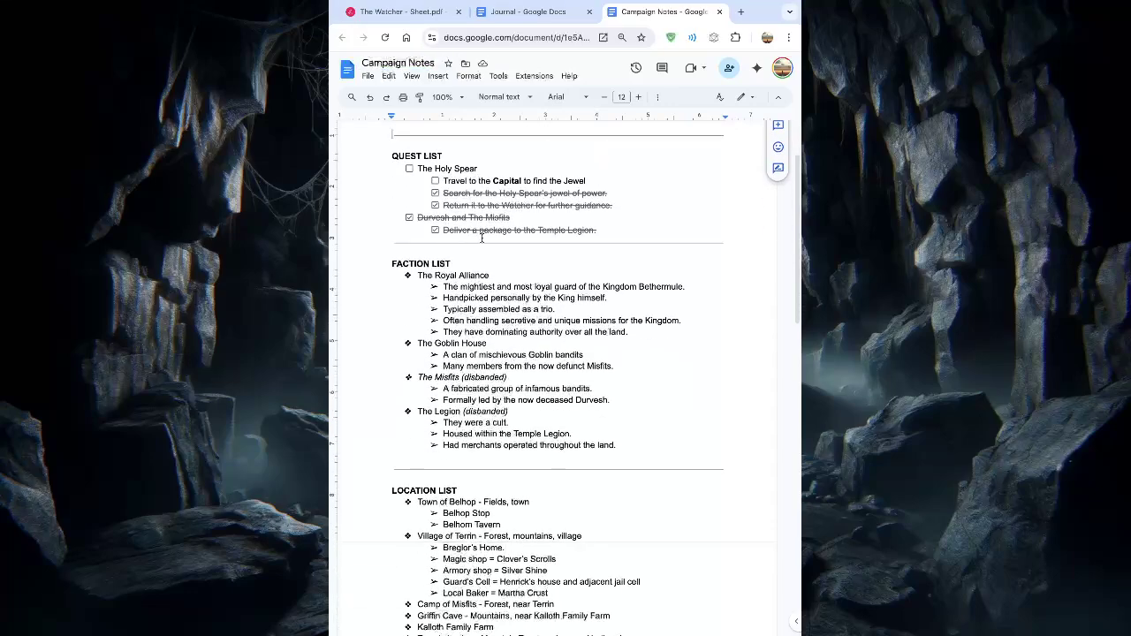
scroll(481, 237, down, 5)
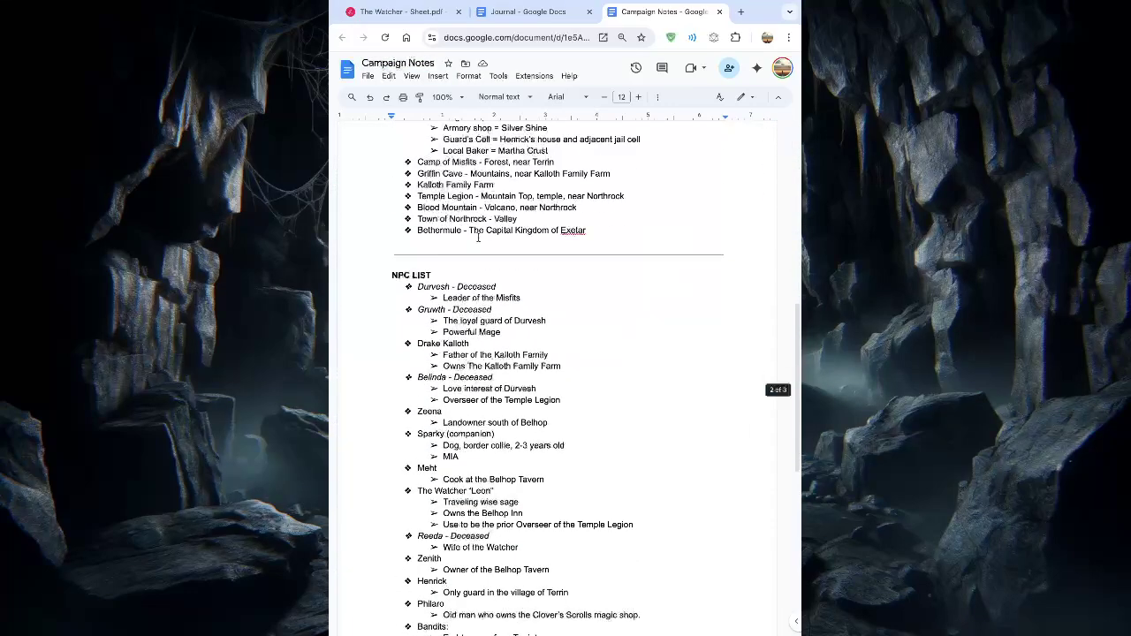
scroll(479, 236, up, 2)
scroll(478, 236, down, 3)
scroll(478, 236, up, 1)
scroll(477, 235, up, 5)
scroll(478, 235, up, 2)
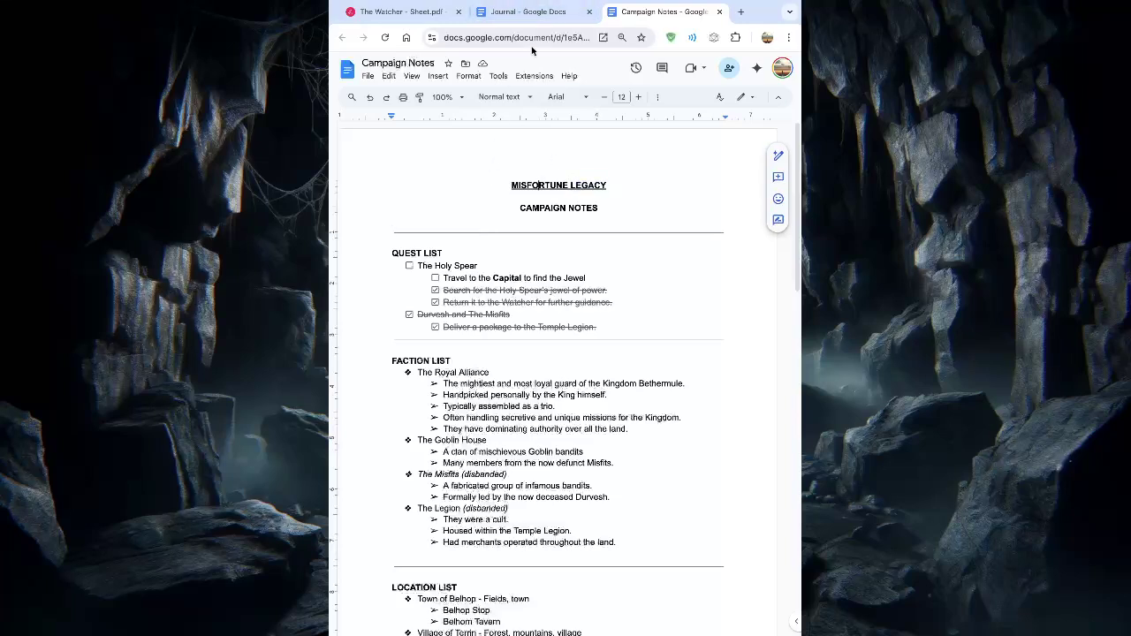
Step: Return to the Journal and reread the dialogue in lines 62–77 above Entry 36
click(530, 13)
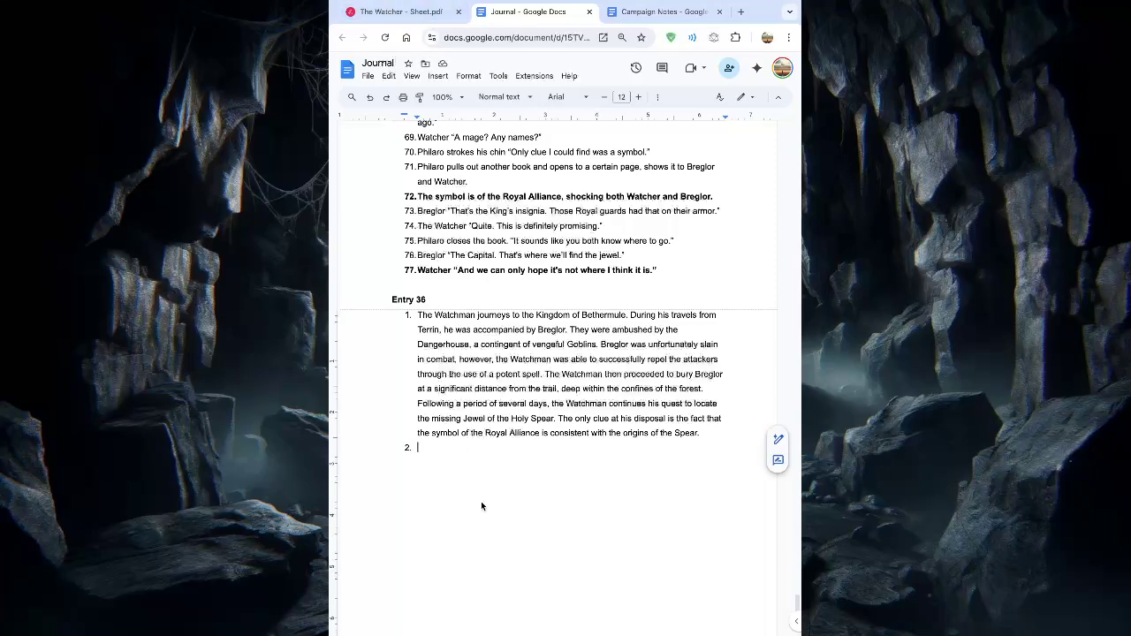
scroll(481, 505, up, 2)
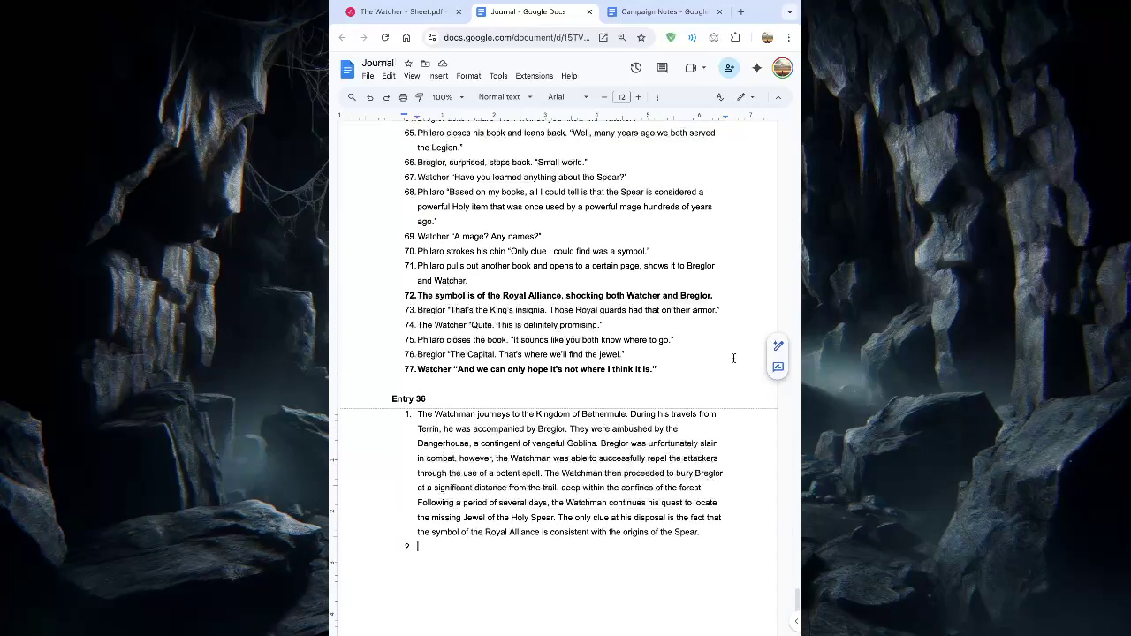
scroll(706, 380, up, 1)
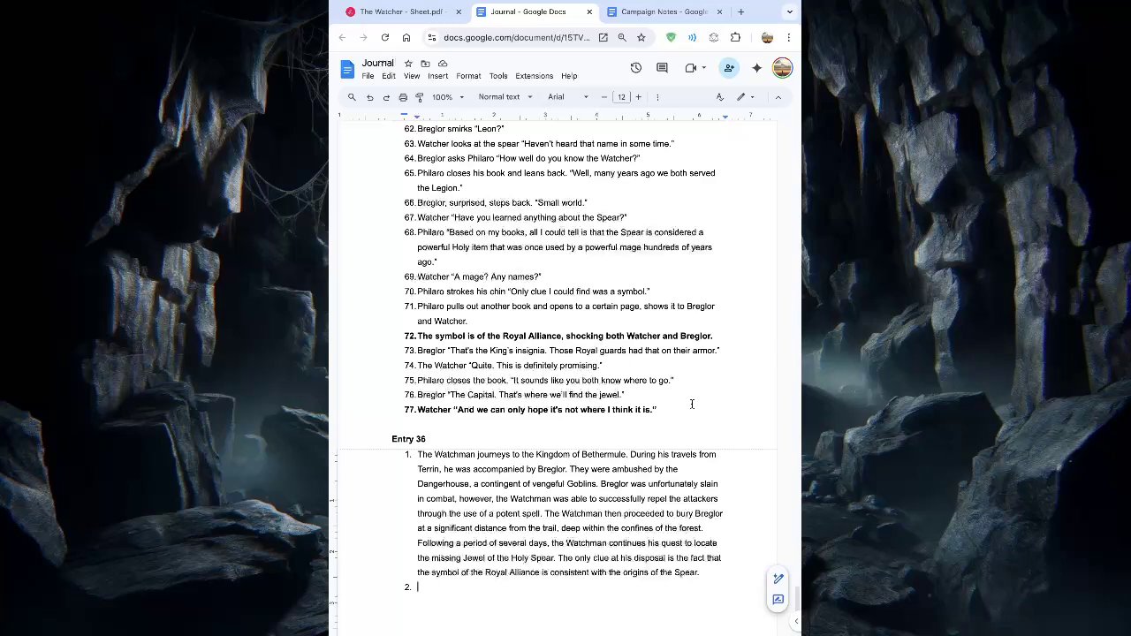
Step: Check the item list on The Watcher character sheet, then view the Campaign Notes document
click(415, 13)
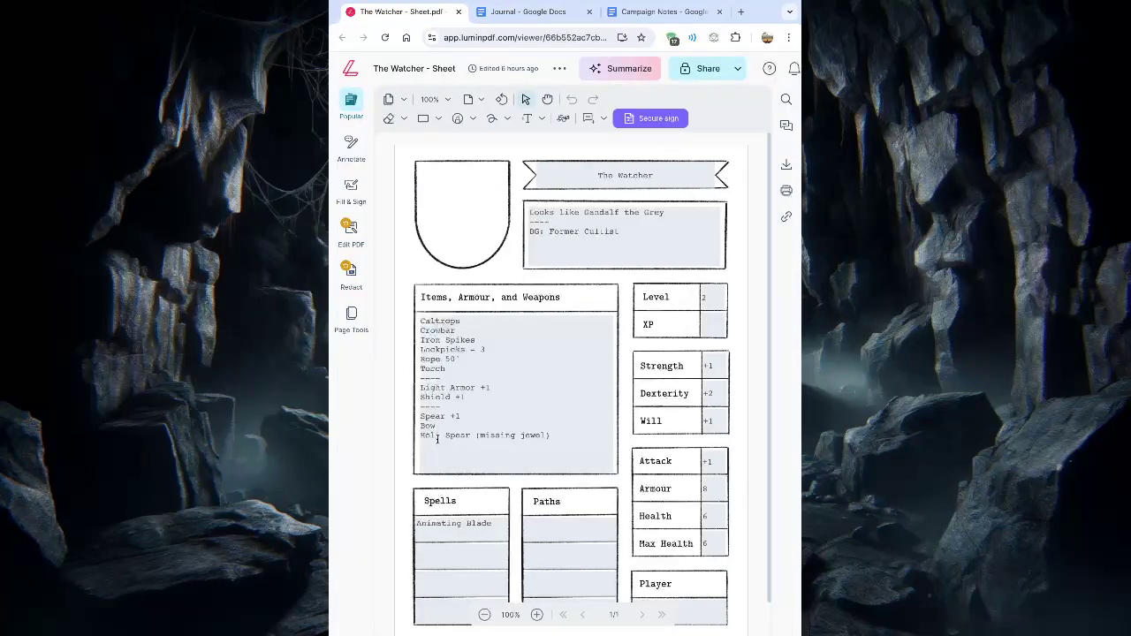
click(623, 13)
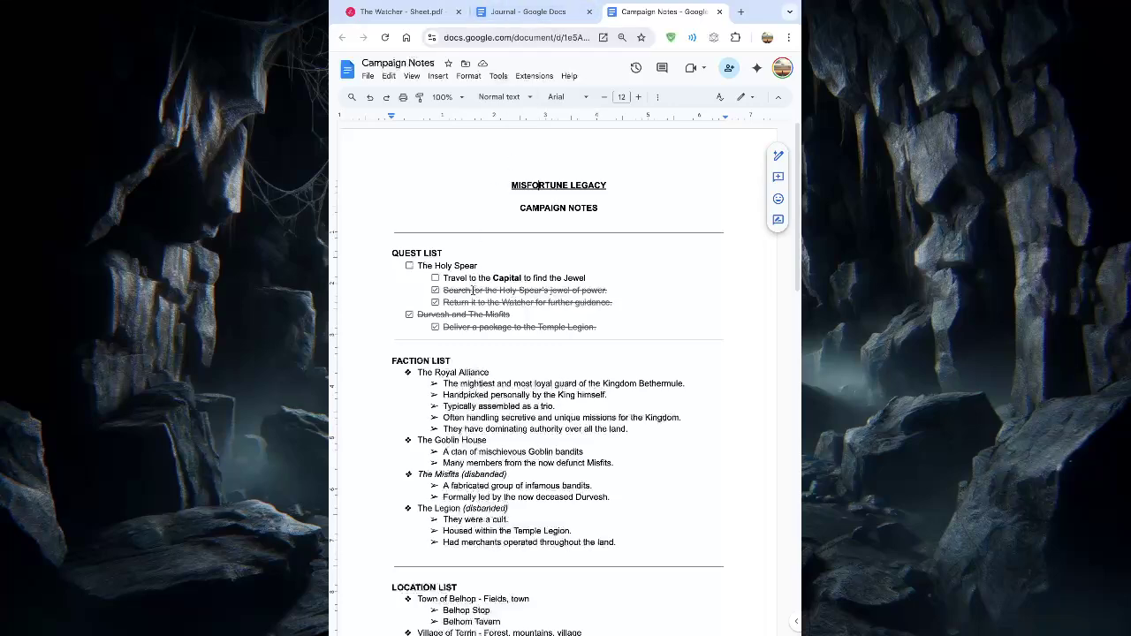
Step: Return to the Journal and examine the words 'Royal' and 'symbol' in line 72
click(527, 12)
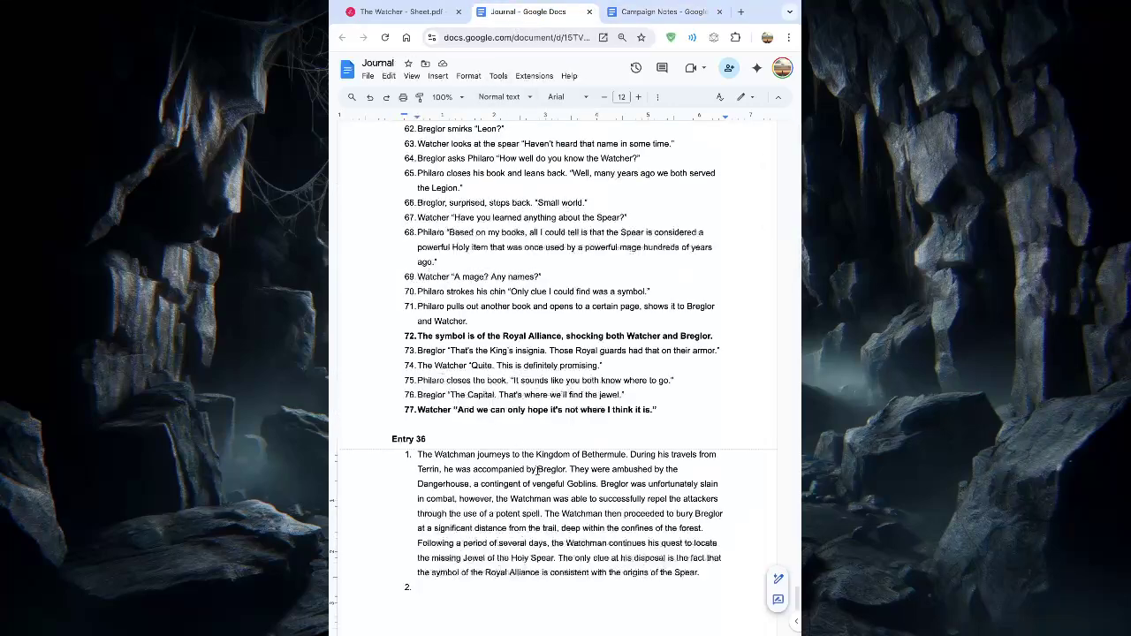
scroll(619, 459, down, 1)
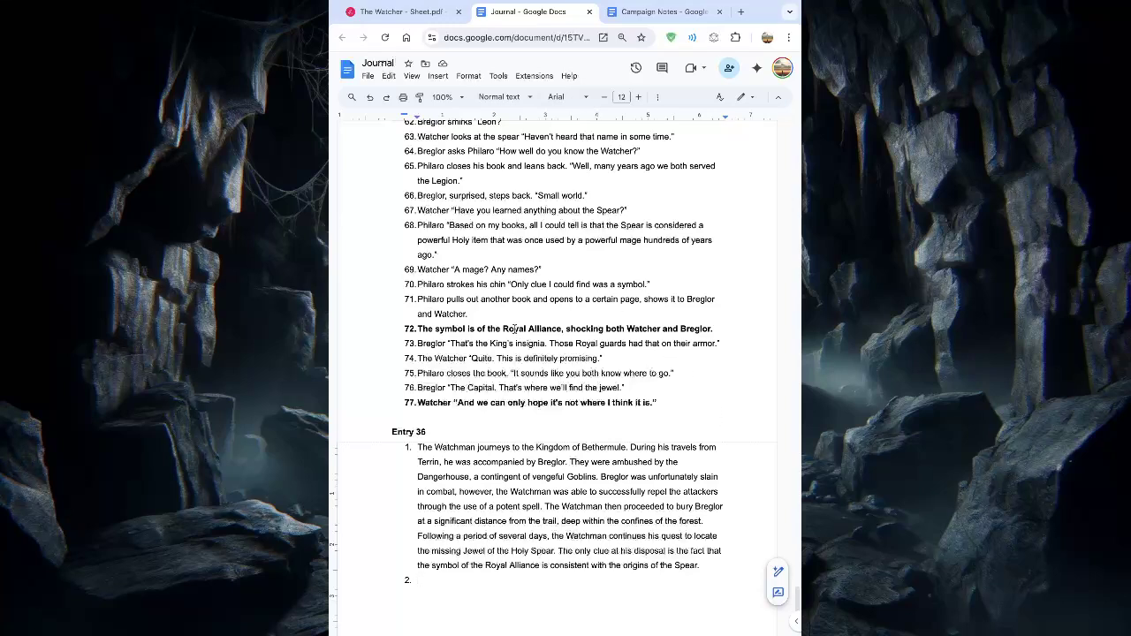
double_click(516, 328)
double_click(442, 329)
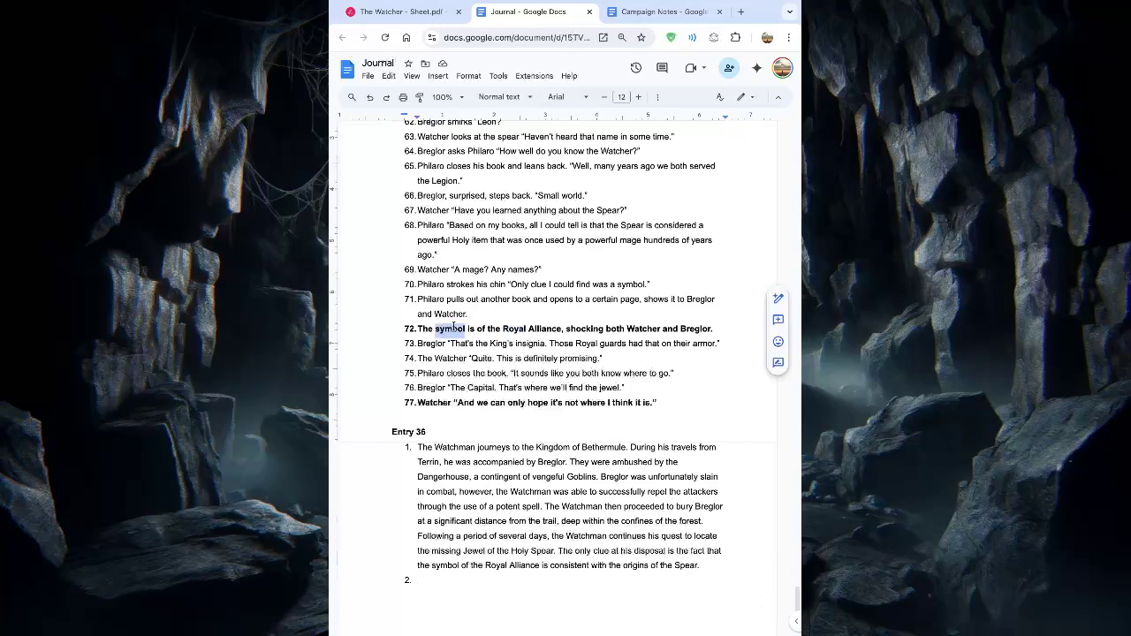
click(541, 329)
Step: Scroll down to Entry 36 and place the caret at the end of item 1
click(670, 406)
scroll(658, 353, down, 1)
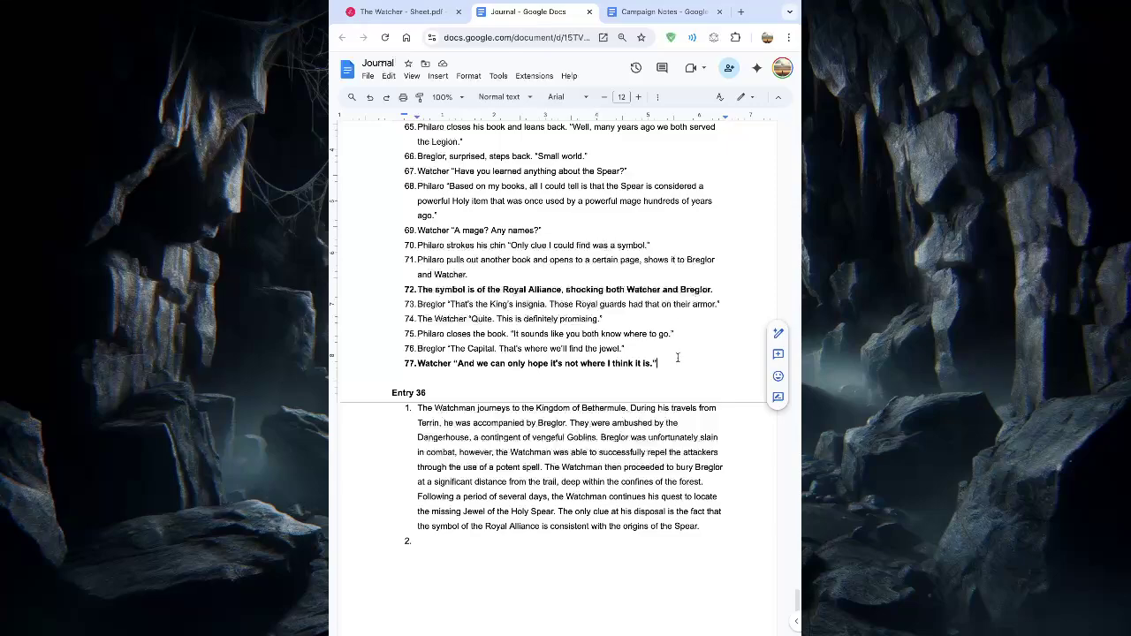
scroll(677, 358, down, 2)
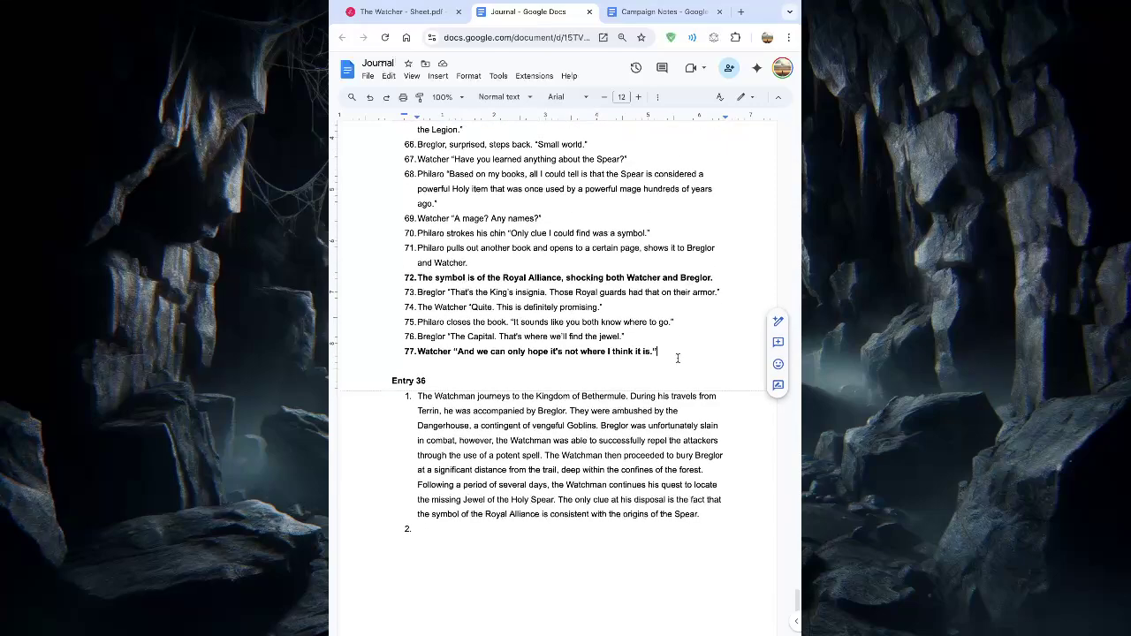
click(704, 468)
scroll(704, 468, down, 1)
scroll(707, 415, down, 3)
scroll(702, 405, up, 2)
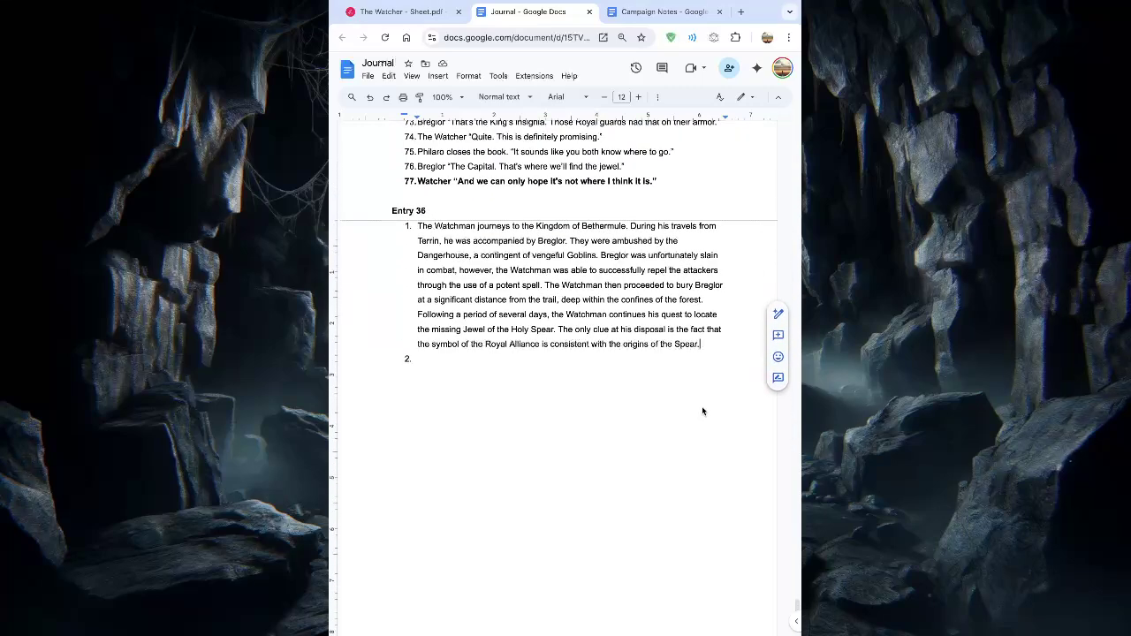
Step: Put the caret in Entry 36's empty item 2, then switch to The Watcher character sheet PDF
scroll(701, 405, up, 2)
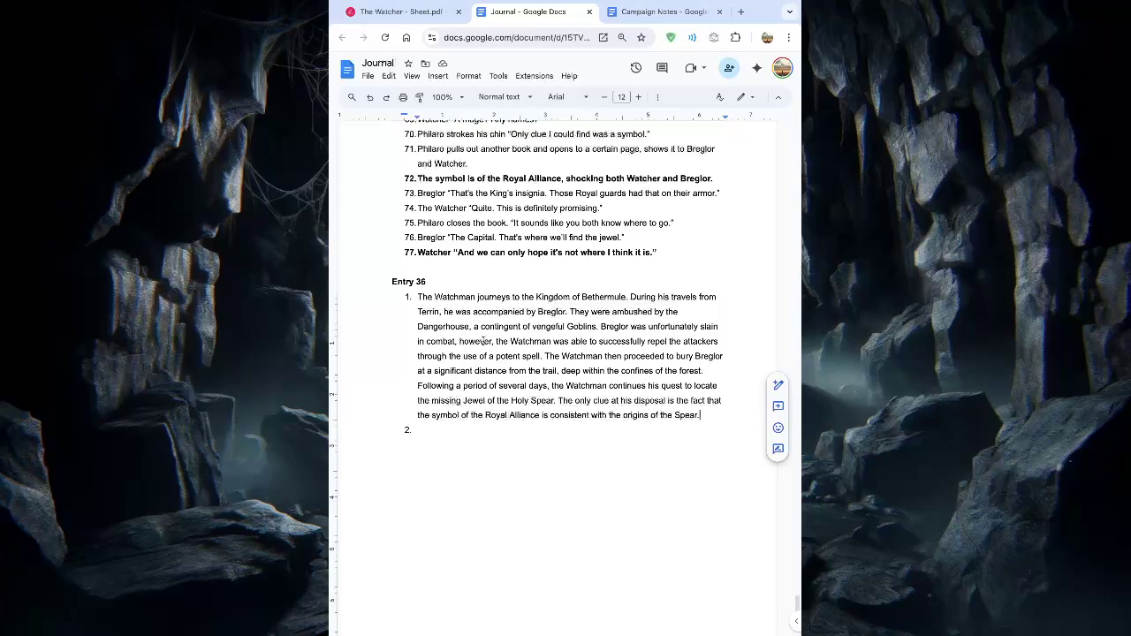
click(494, 424)
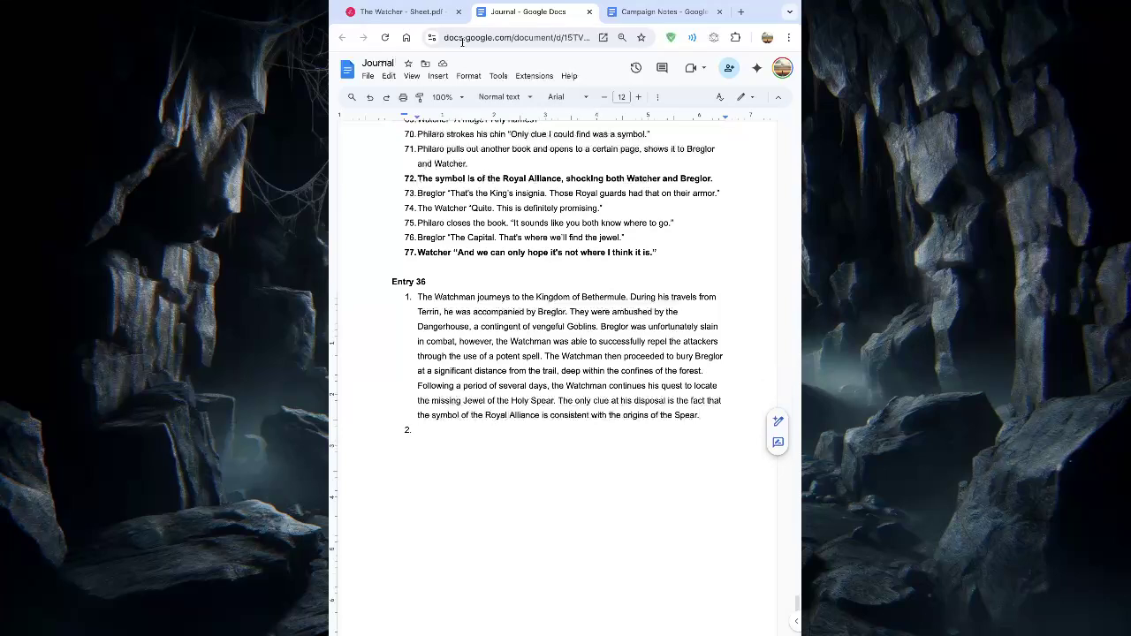
click(388, 11)
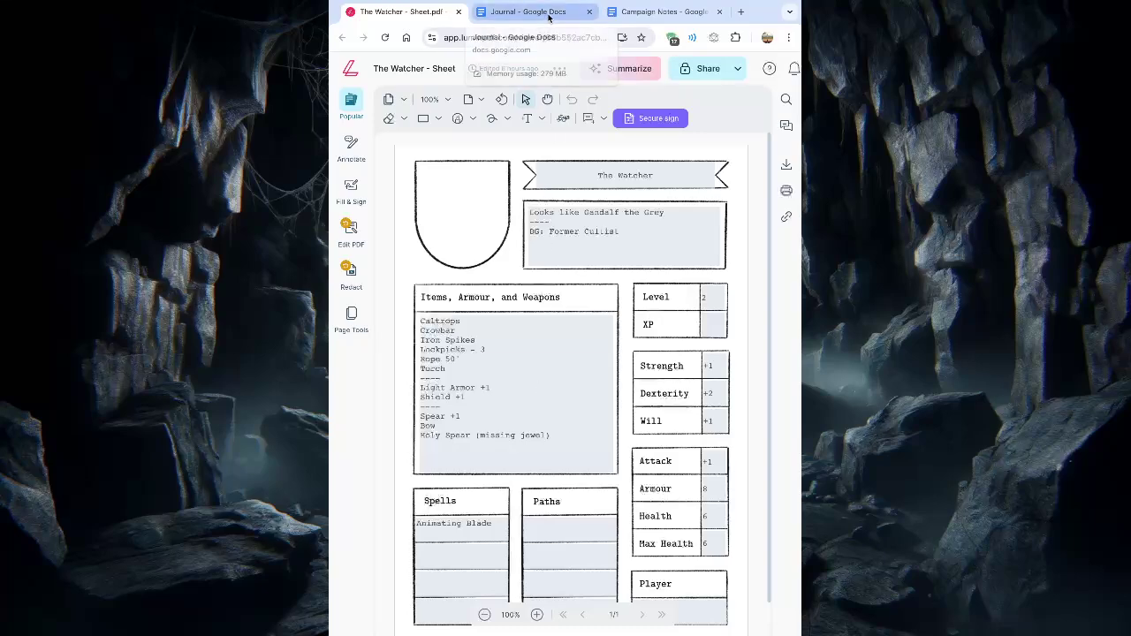
scroll(554, 341, down, 2)
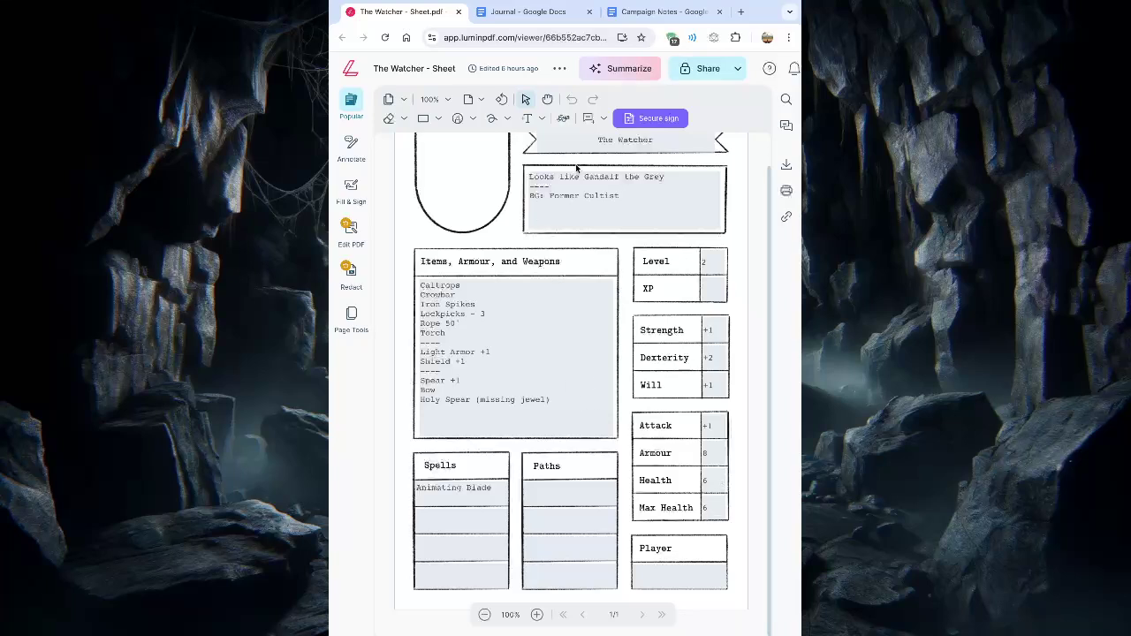
scroll(563, 231, up, 1)
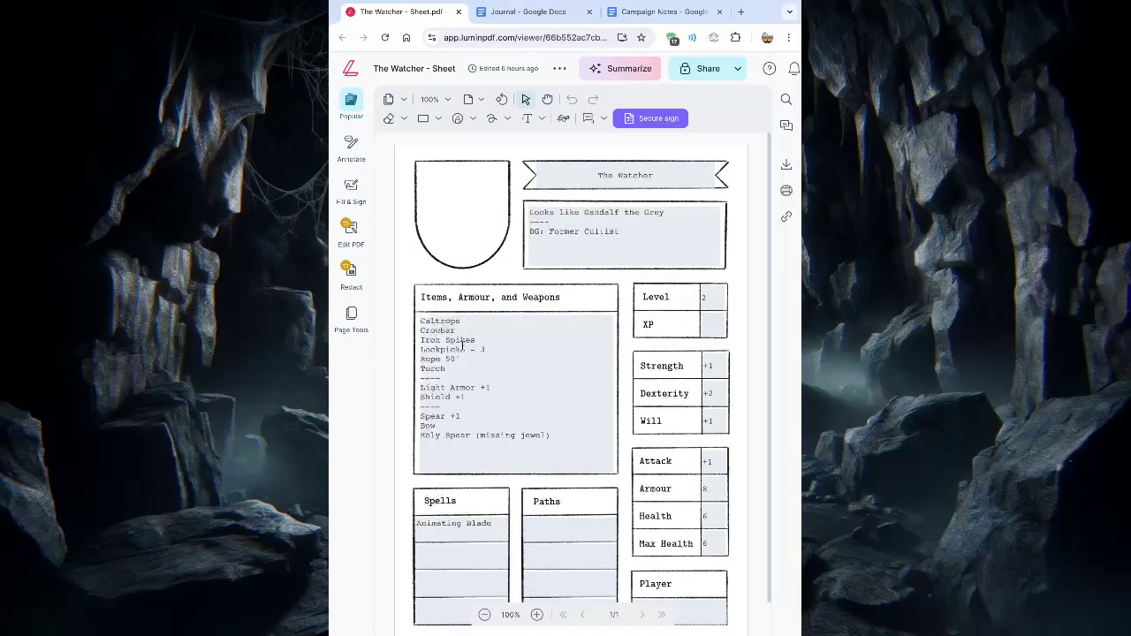
Step: Insert a '----' divider line above 'Holy Spear (missing jewel)' in the Items list
drag(446, 370, 420, 320)
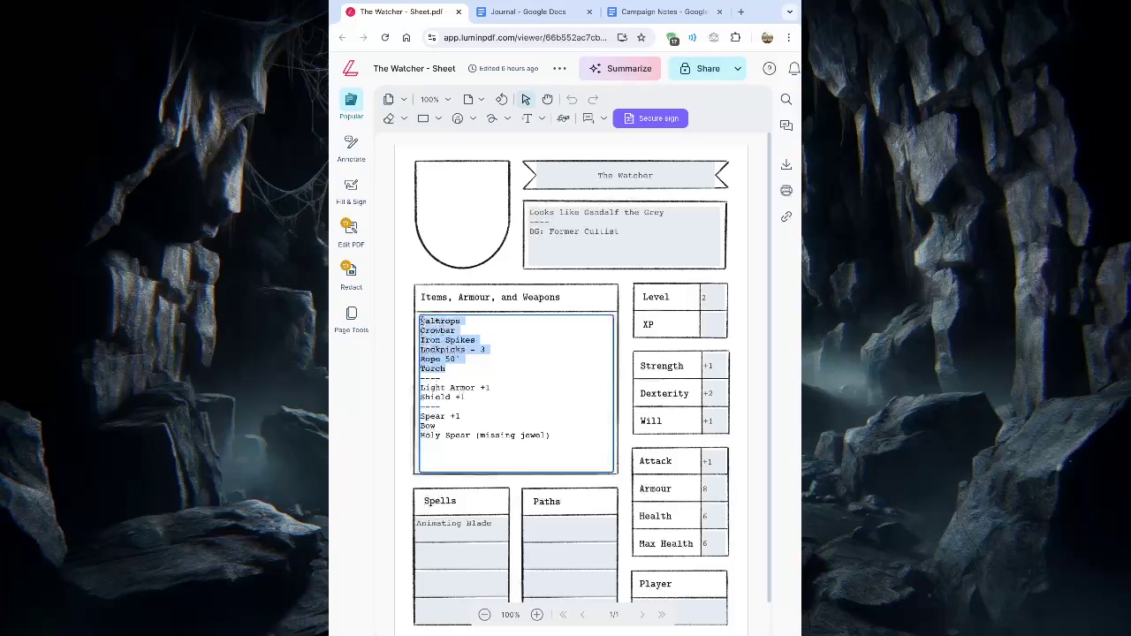
click(477, 378)
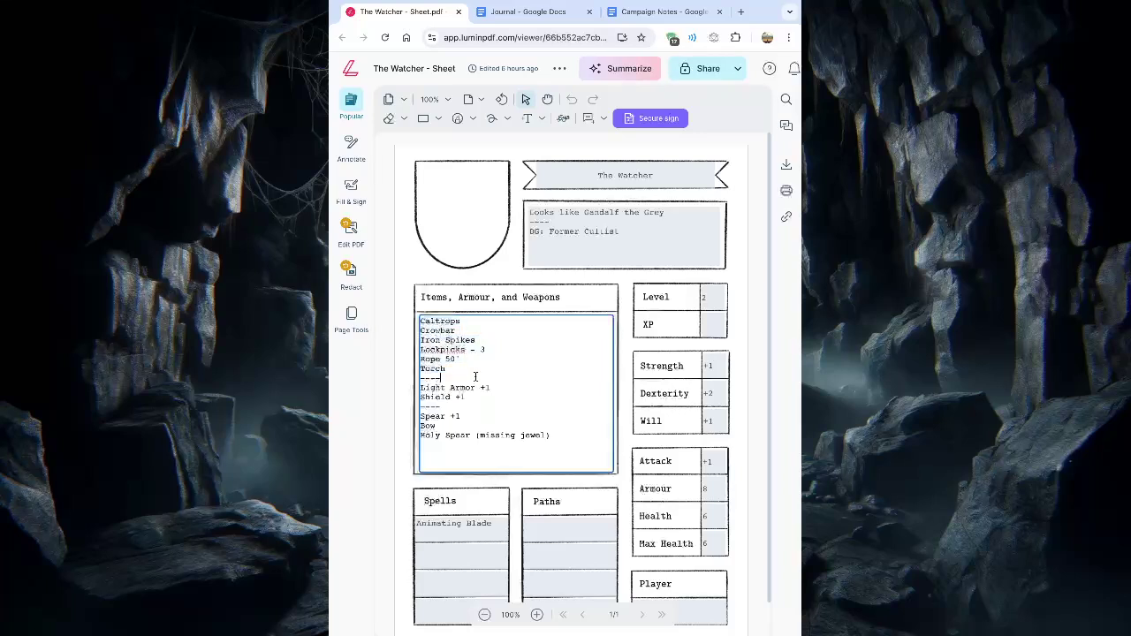
double_click(432, 416)
click(427, 422)
triple_click(428, 435)
key(Home)
key(Return)
text(----)
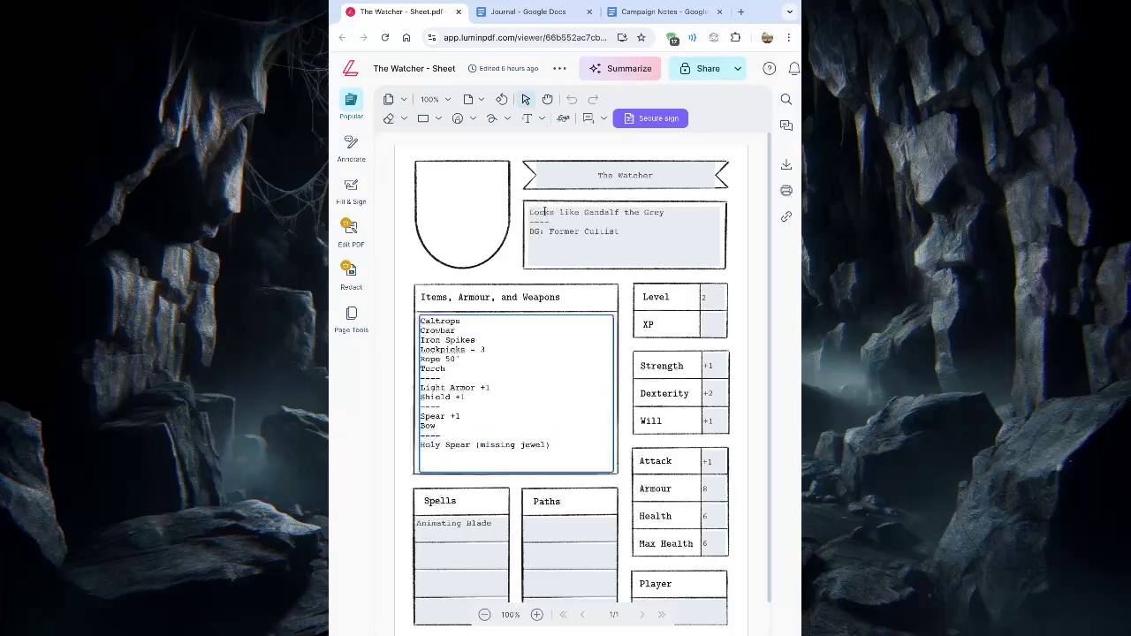
Step: Look over the Former Cultist description, then go back to the Journal document
double_click(587, 213)
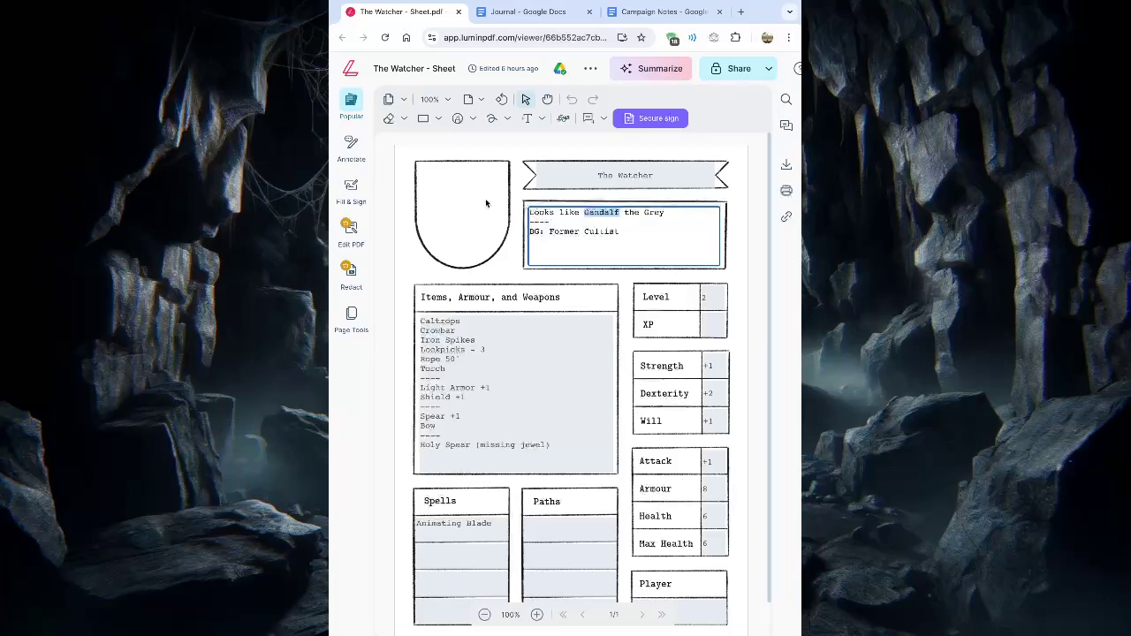
click(633, 228)
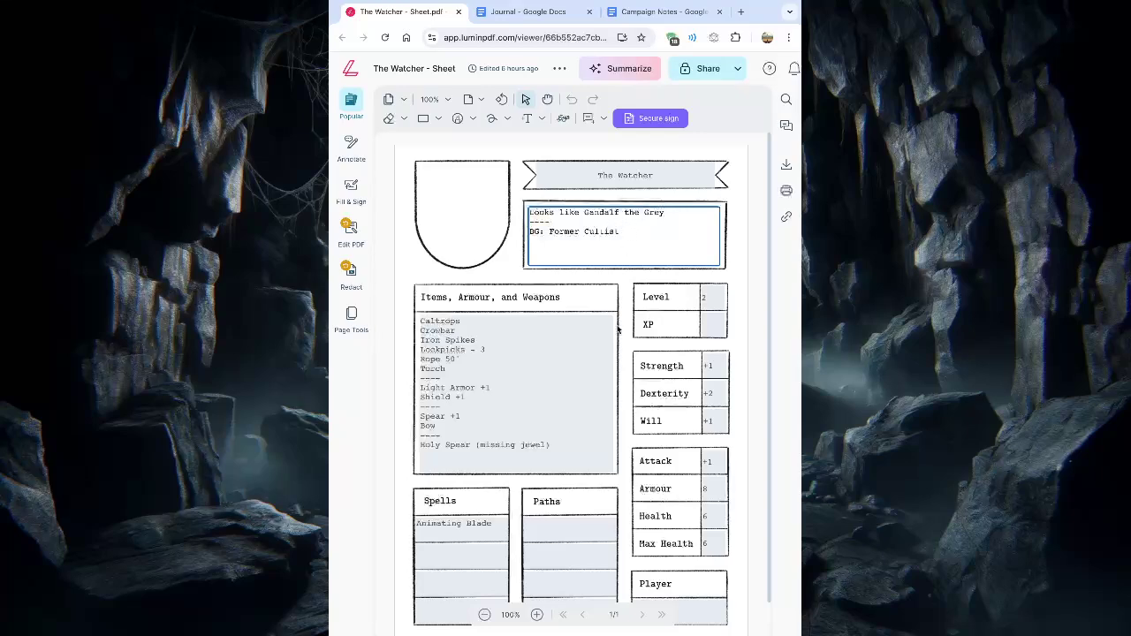
click(546, 11)
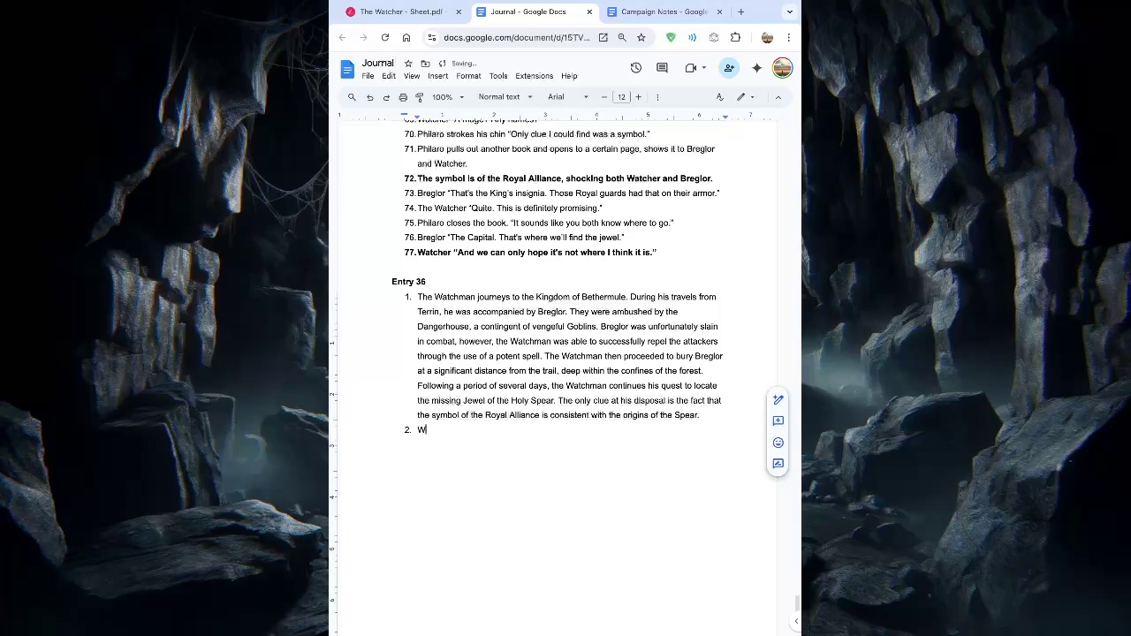
Step: Fill items 2–4 with 'Camping in the forest, late', 'Full moon' and 'Clear skies', opening item 5
text(What)
key(BackSpace)
key(BackSpace)
key(BackSpace)
key(BackSpace)
text(Camping in the forest. late)
key(Return)
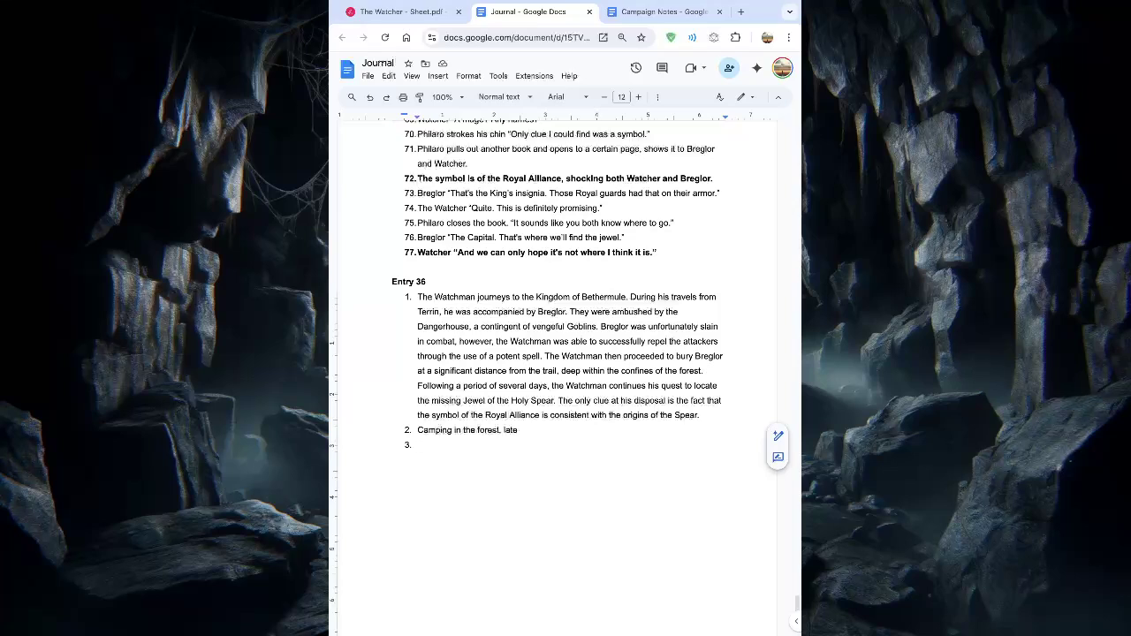
text(Full moon)
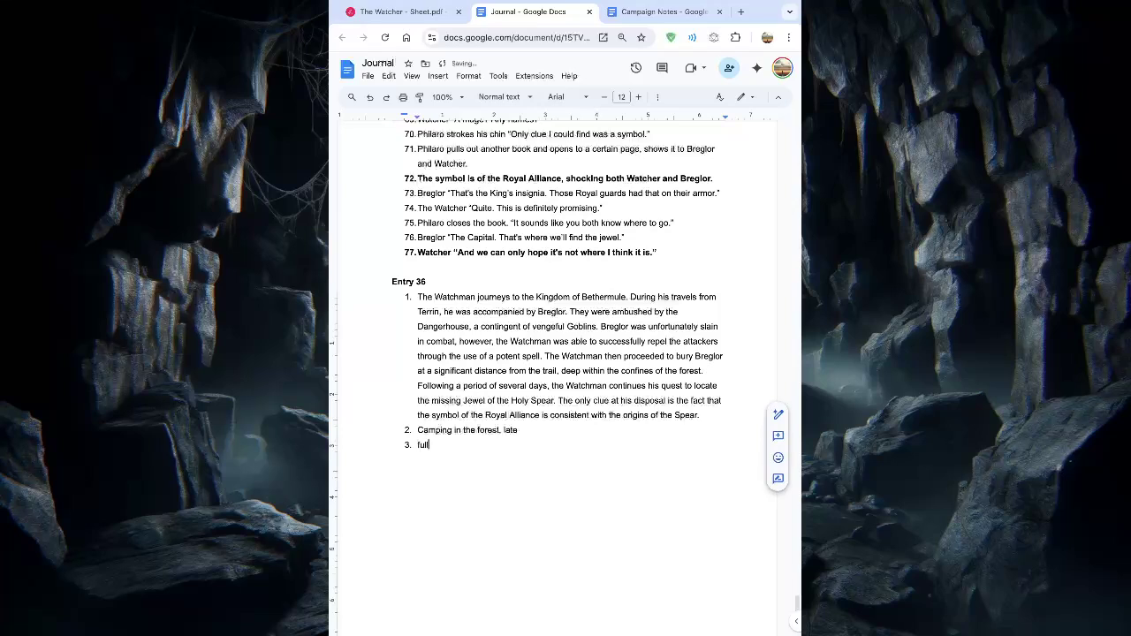
key(Return)
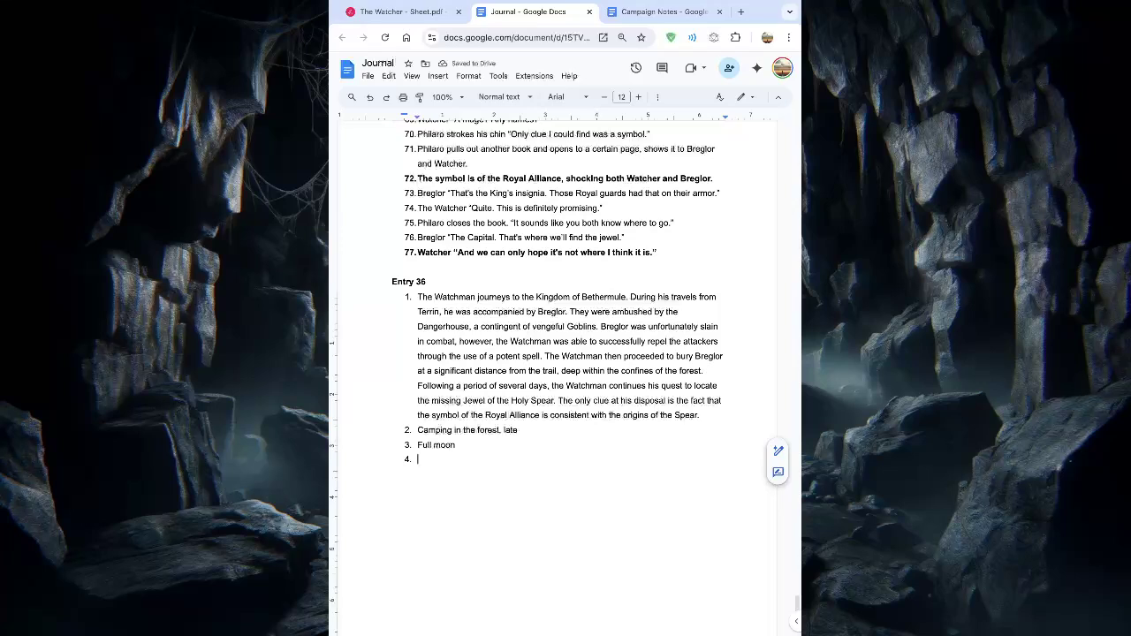
text(Clear skies)
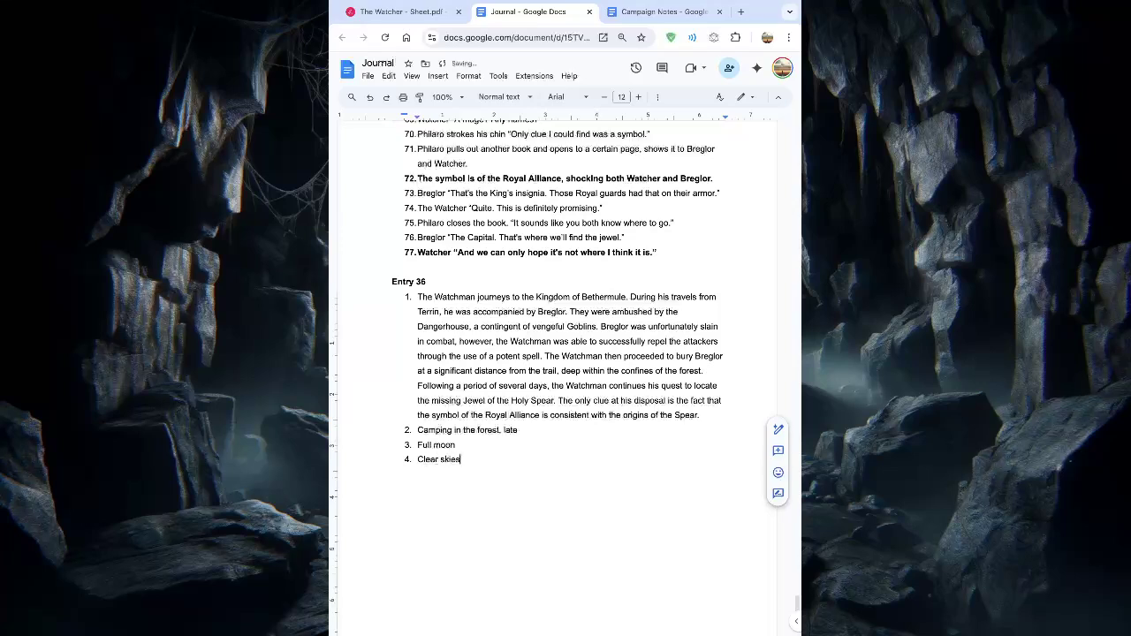
key(Return)
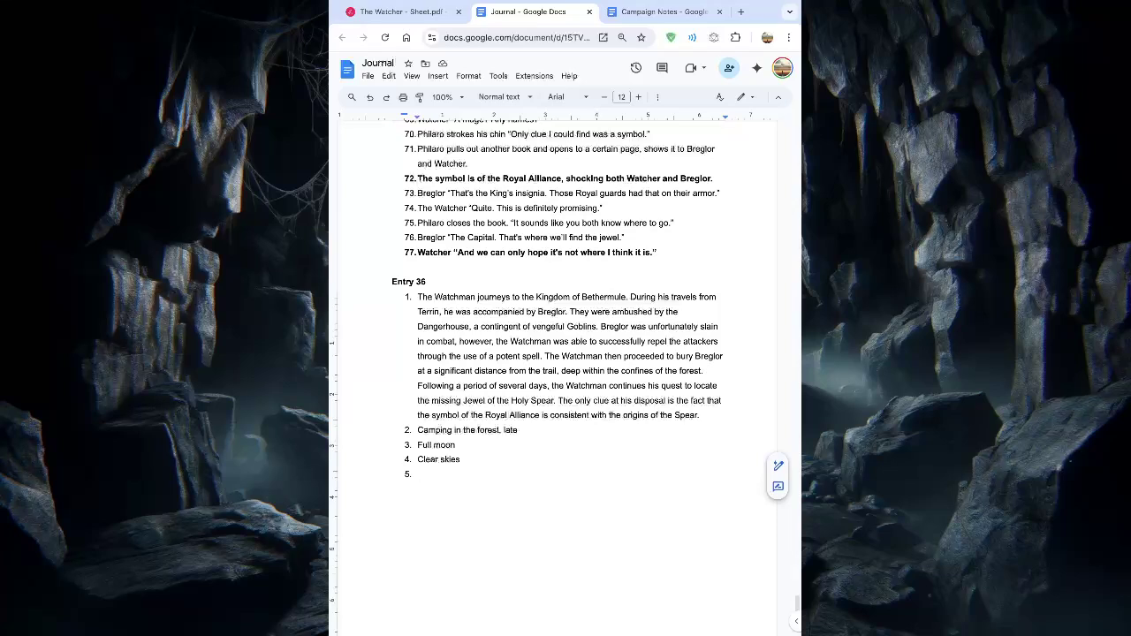
Step: Write item 5, 'Sees a flying majestic glowing white bird, flying south', and start item 6
text(Sees a )
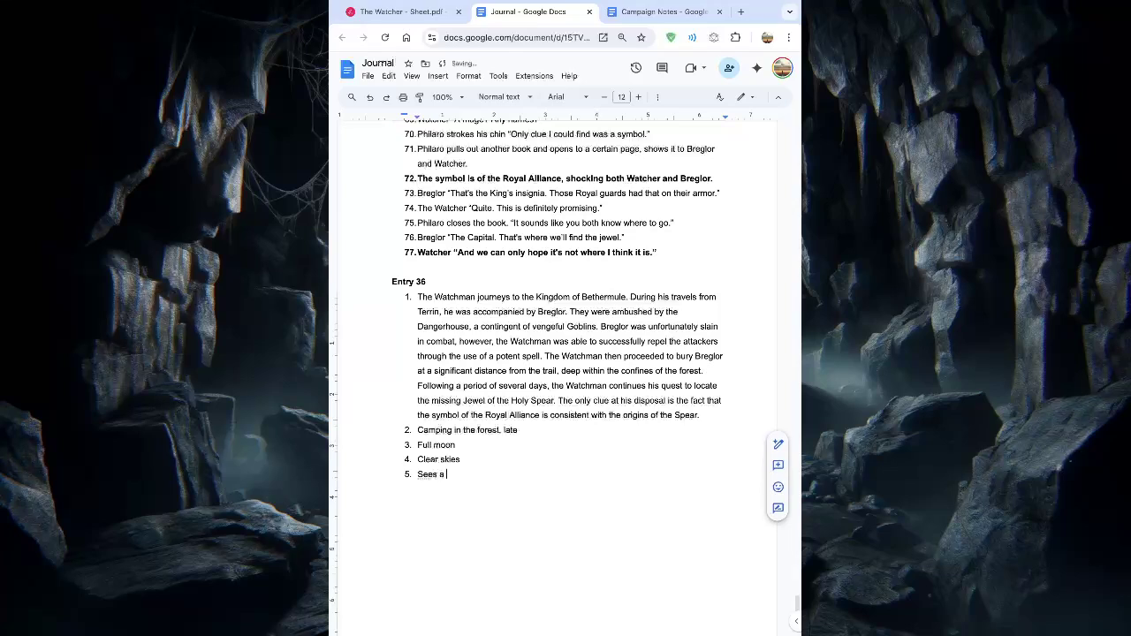
text(flying majestic glowing white b)
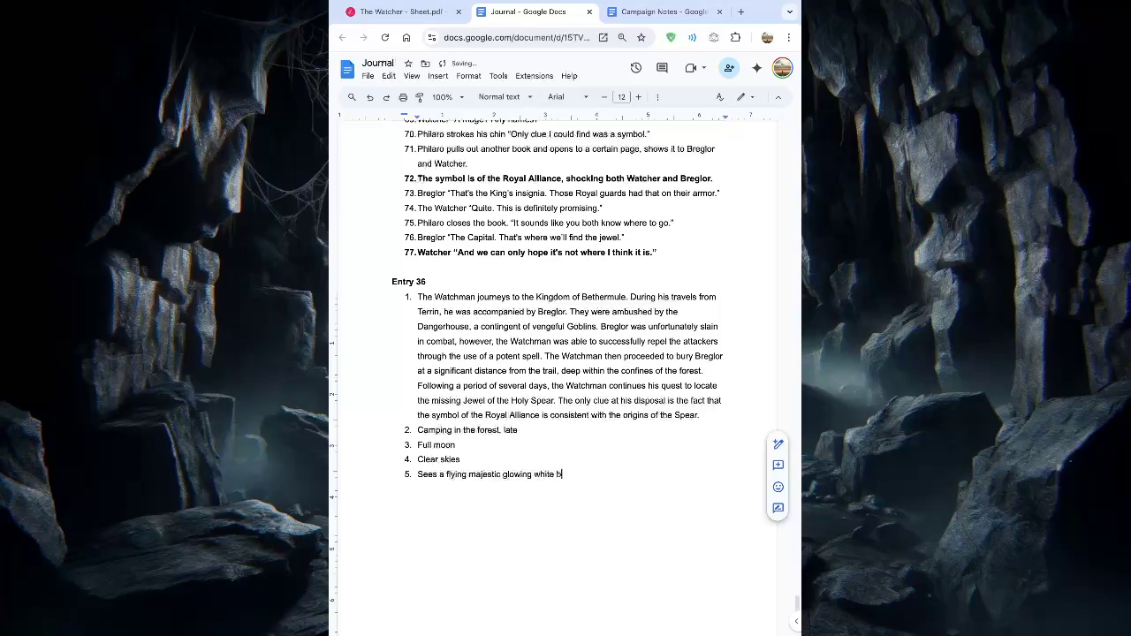
text(ird)
text(, s)
text(lying south)
key(Return)
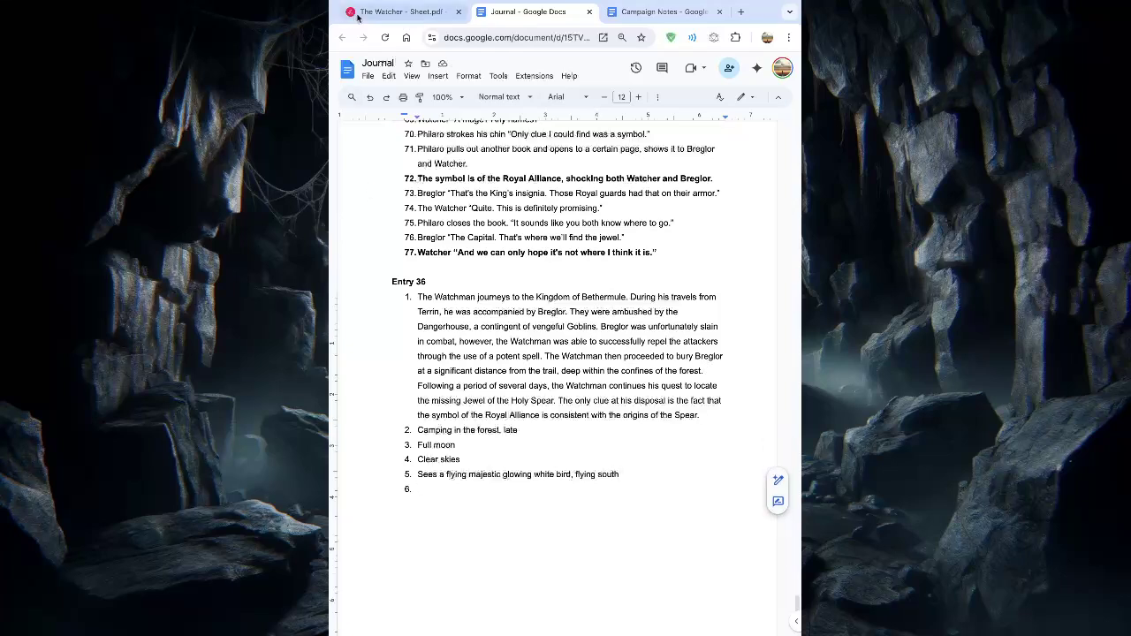
Step: Glance over The Watcher character sheet PDF, then return to the Journal's Entry 36 list
click(422, 15)
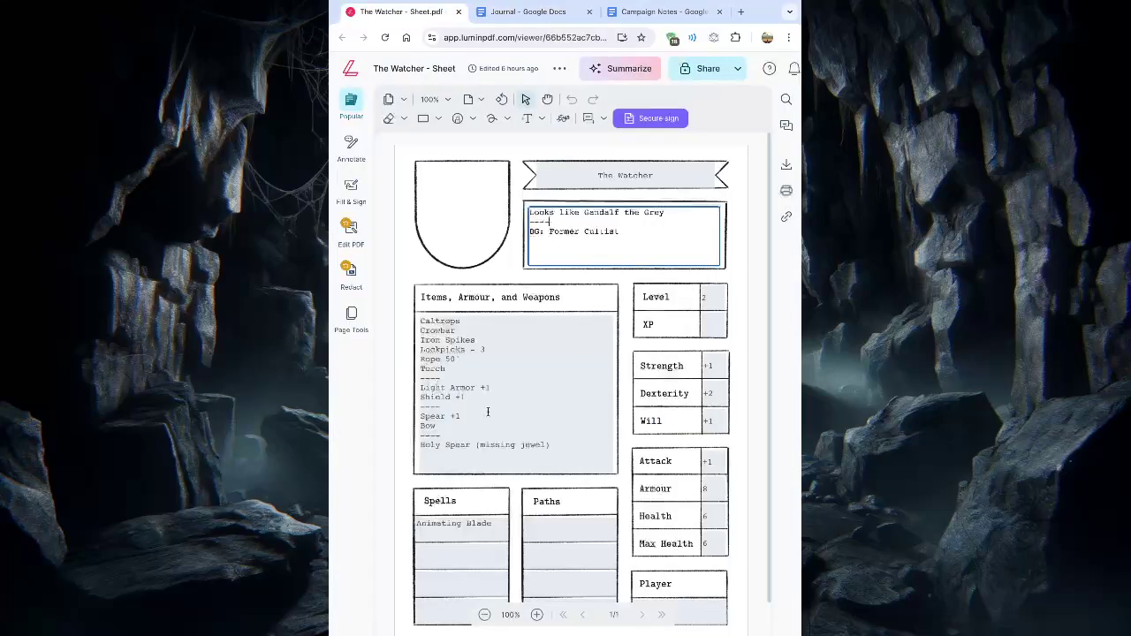
scroll(558, 408, down, 1)
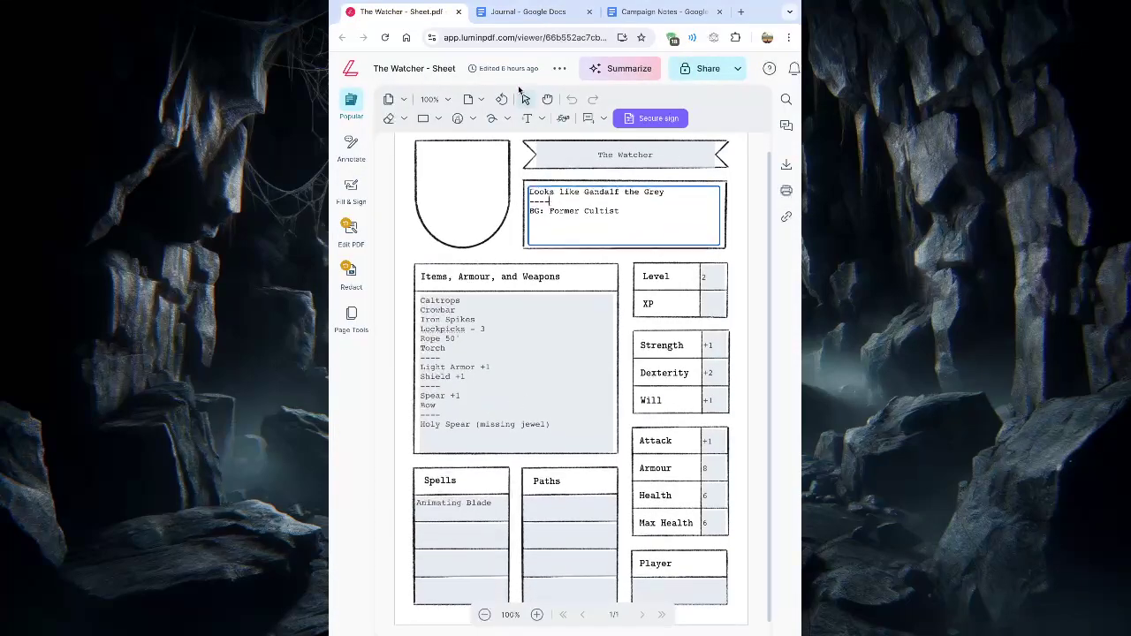
click(509, 14)
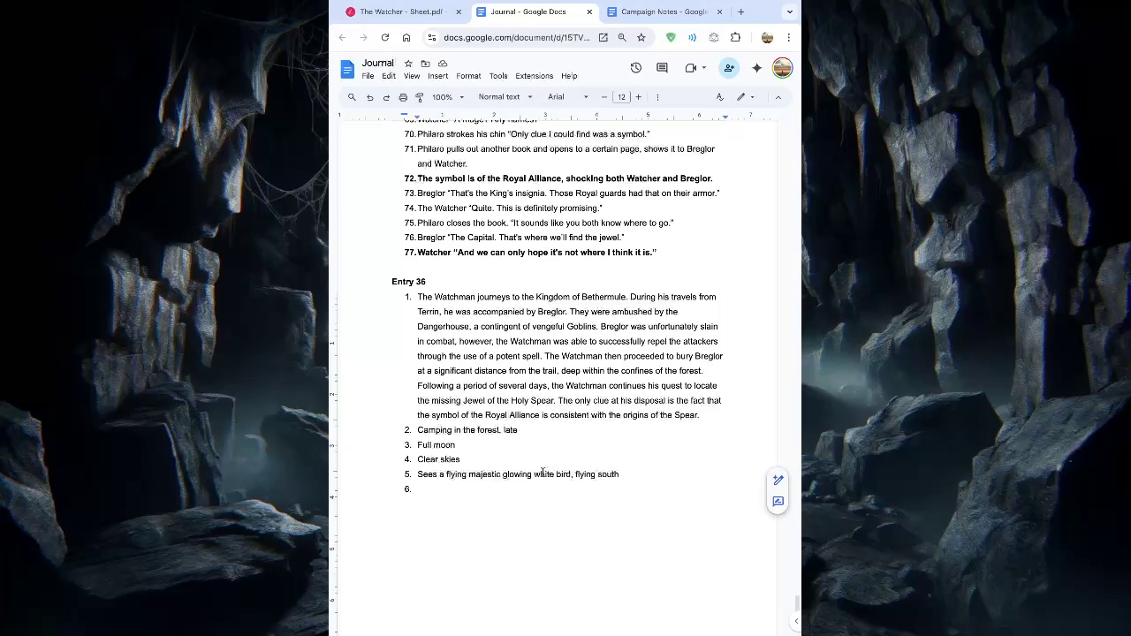
Step: Write 'Camp fire' as list item 6 and begin a new empty item 7
text(Camp f)
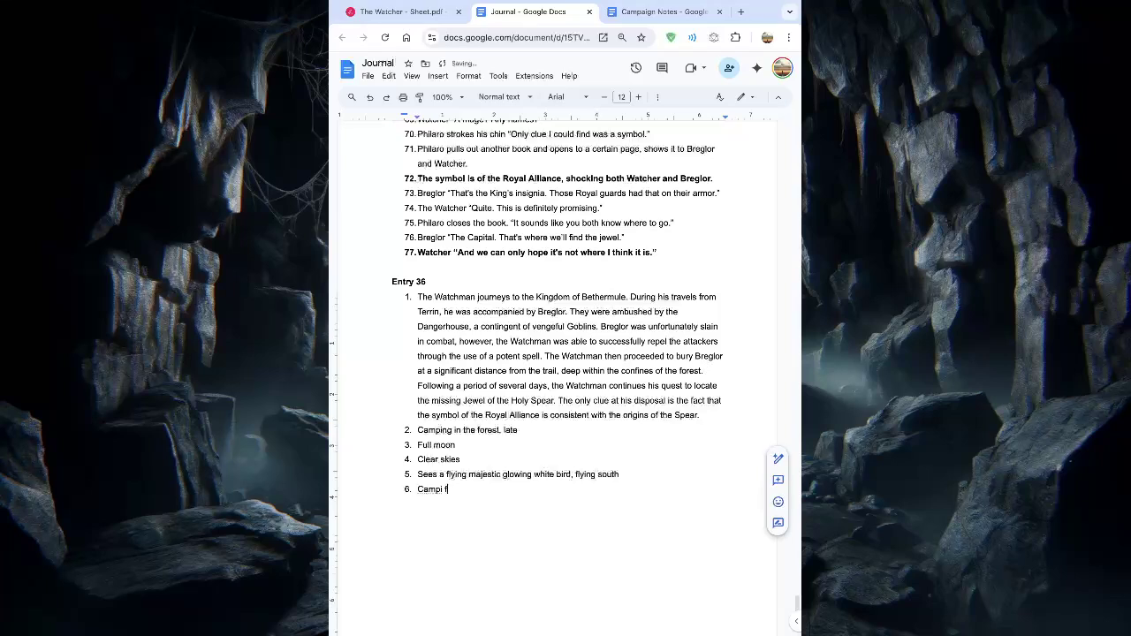
text(ire)
key(Return)
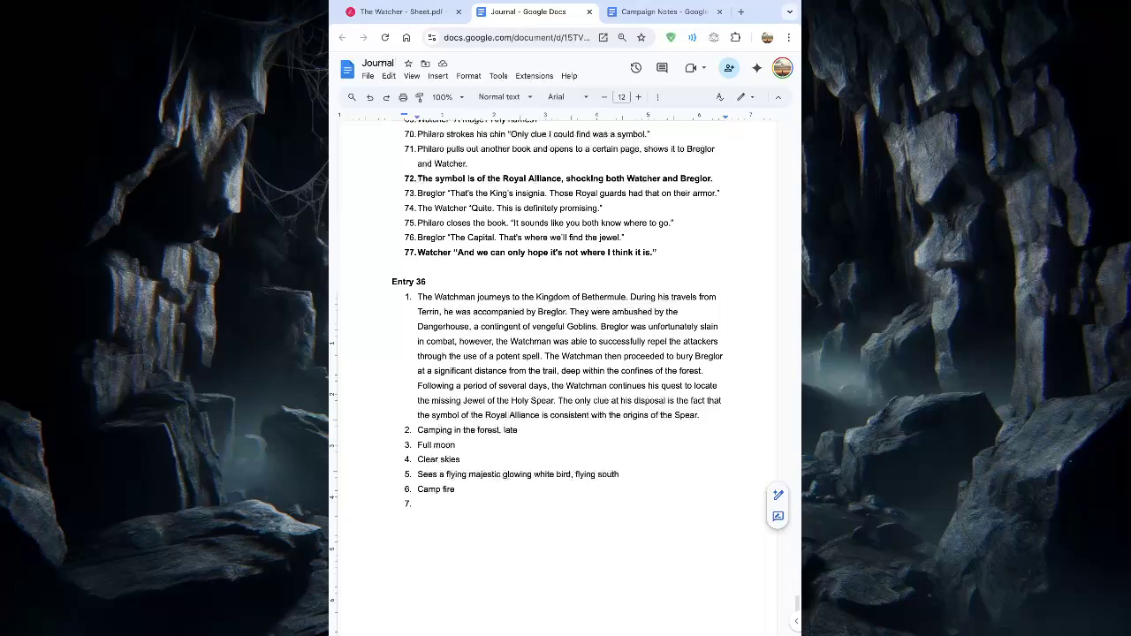
scroll(489, 334, up, 5)
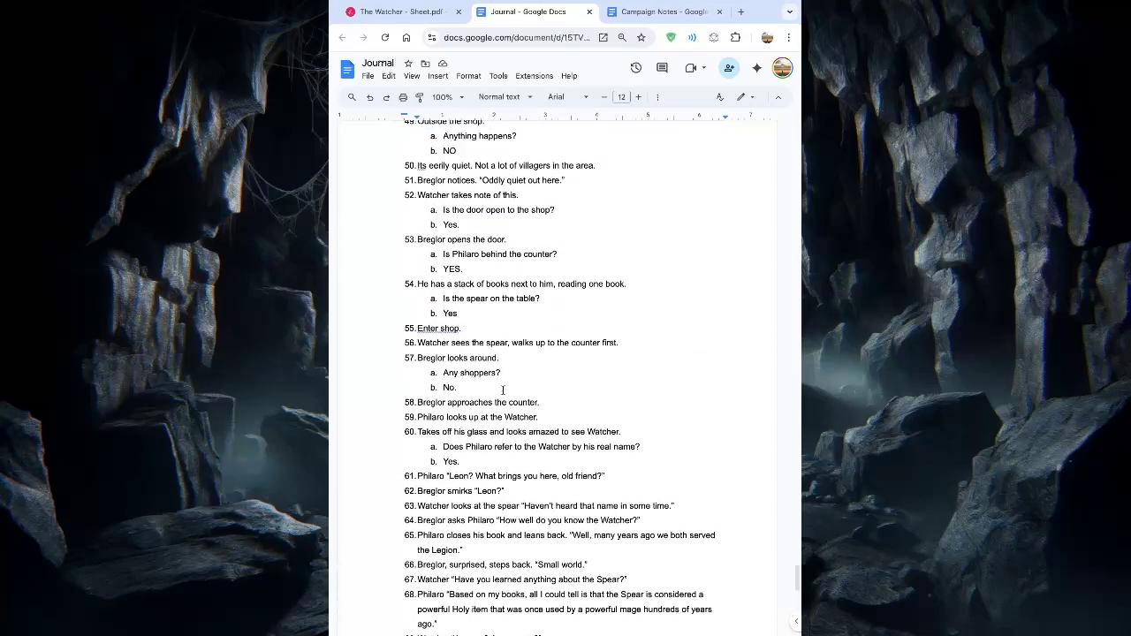
scroll(587, 446, up, 1)
scroll(587, 446, down, 6)
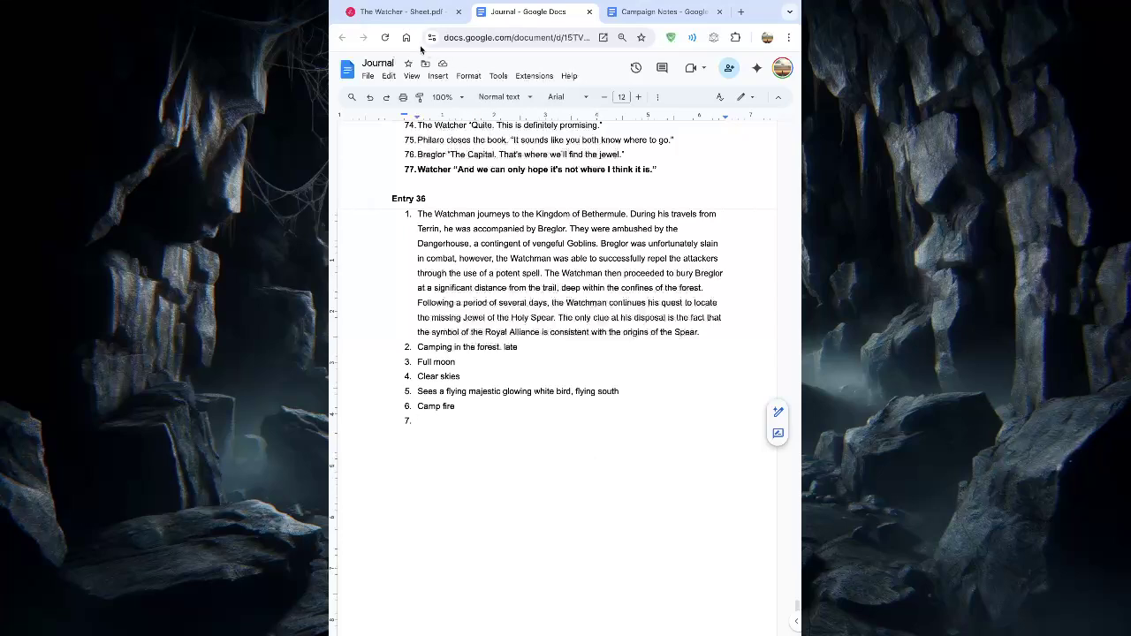
click(658, 11)
scroll(531, 392, down, 3)
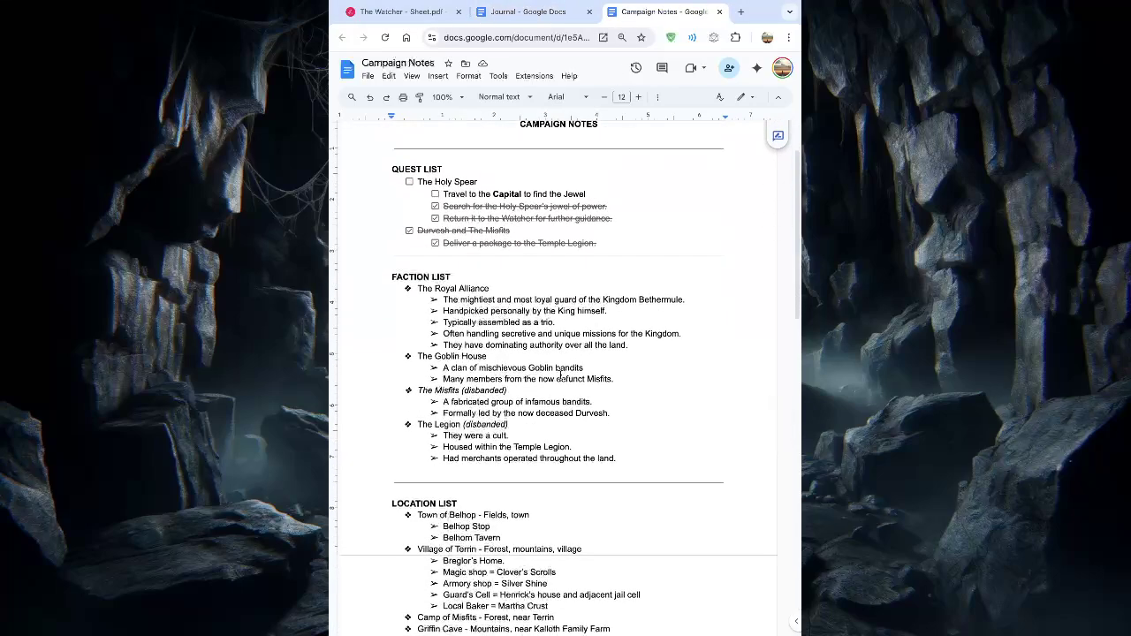
scroll(531, 392, up, 2)
scroll(530, 391, down, 1)
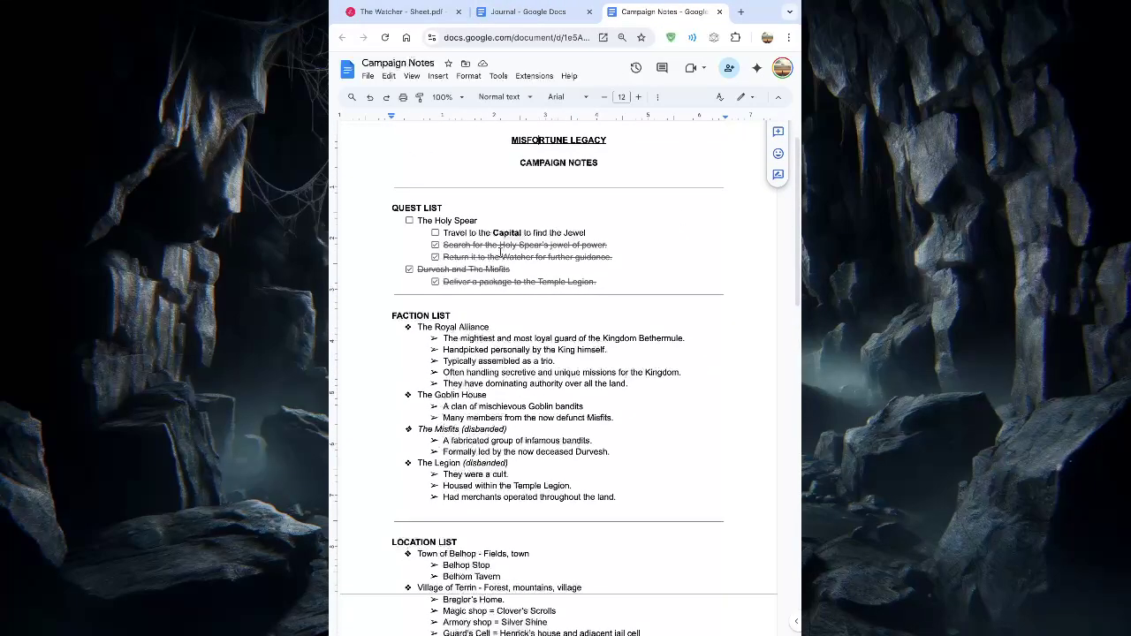
click(566, 18)
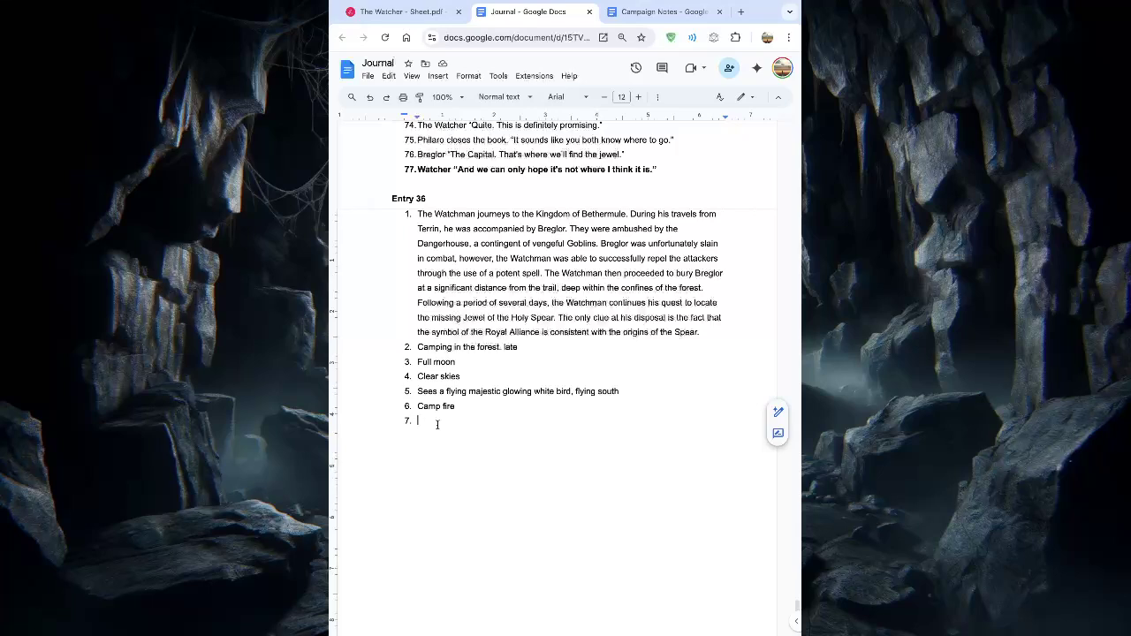
Step: Write '(footsteps in the distance)' as item 7, fixing a typo, and start item 8
text((footsteps in the distanc)
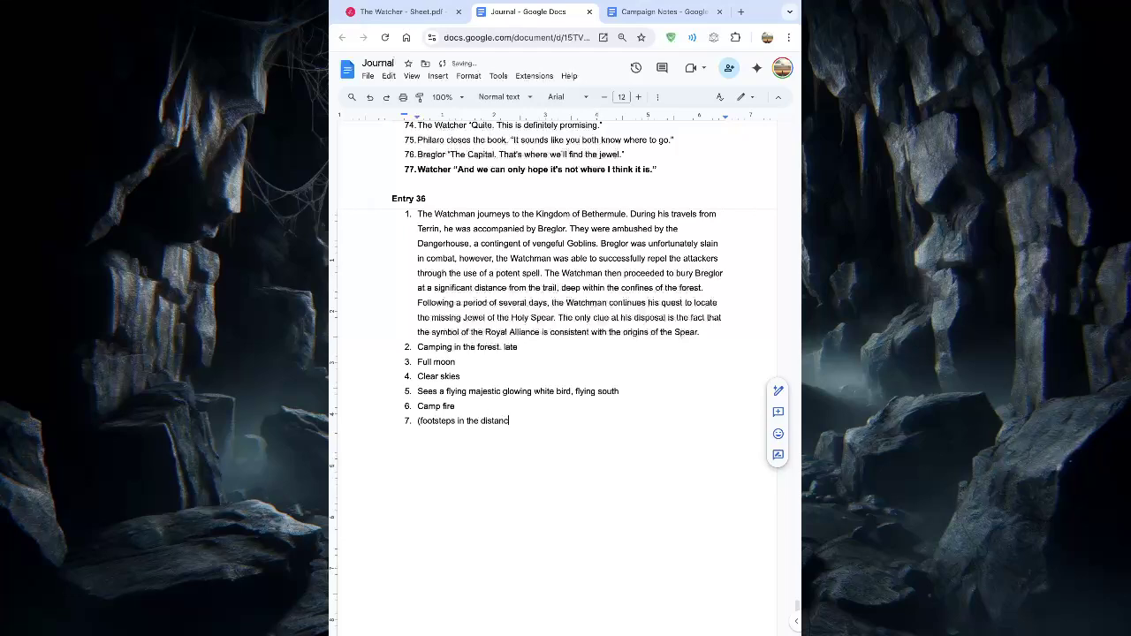
text(e))
key(Return)
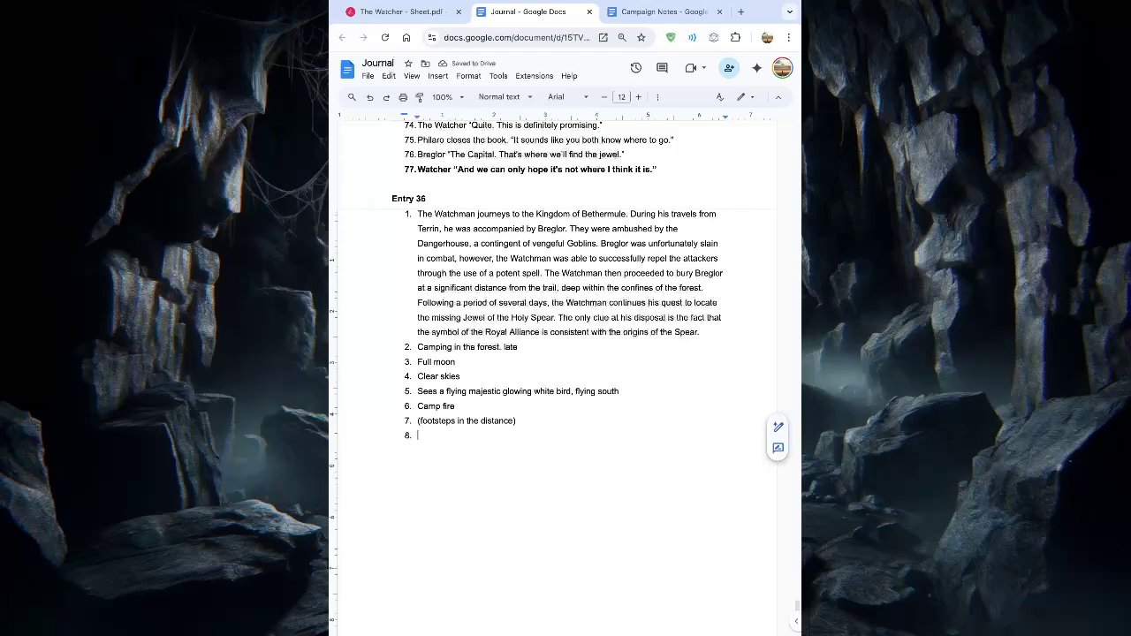
click(635, 20)
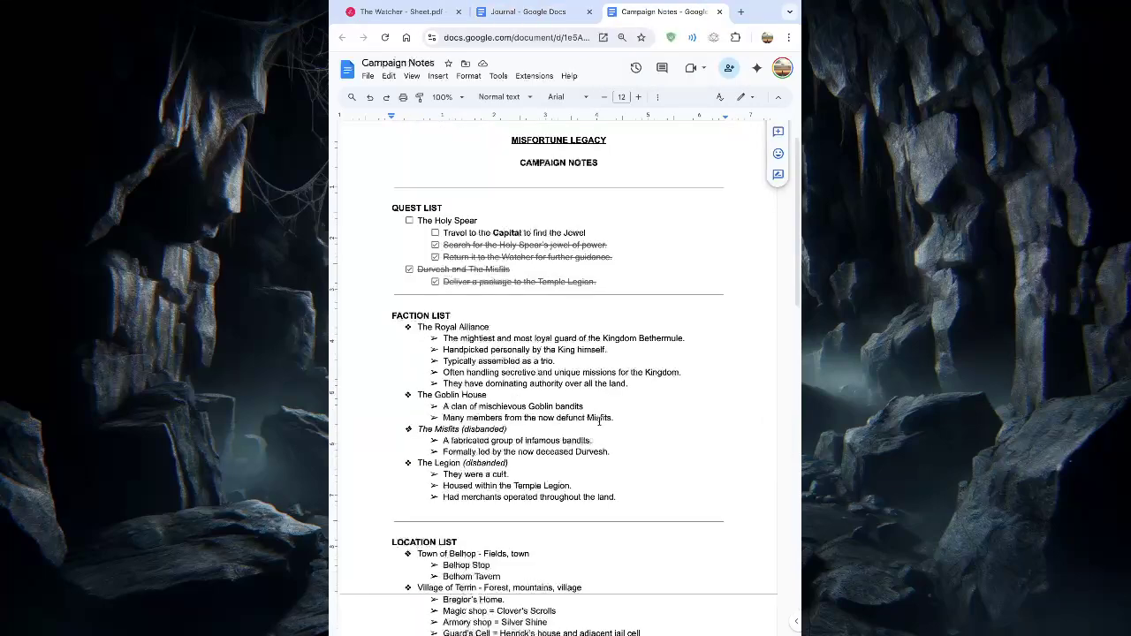
scroll(514, 177, down, 3)
click(397, 12)
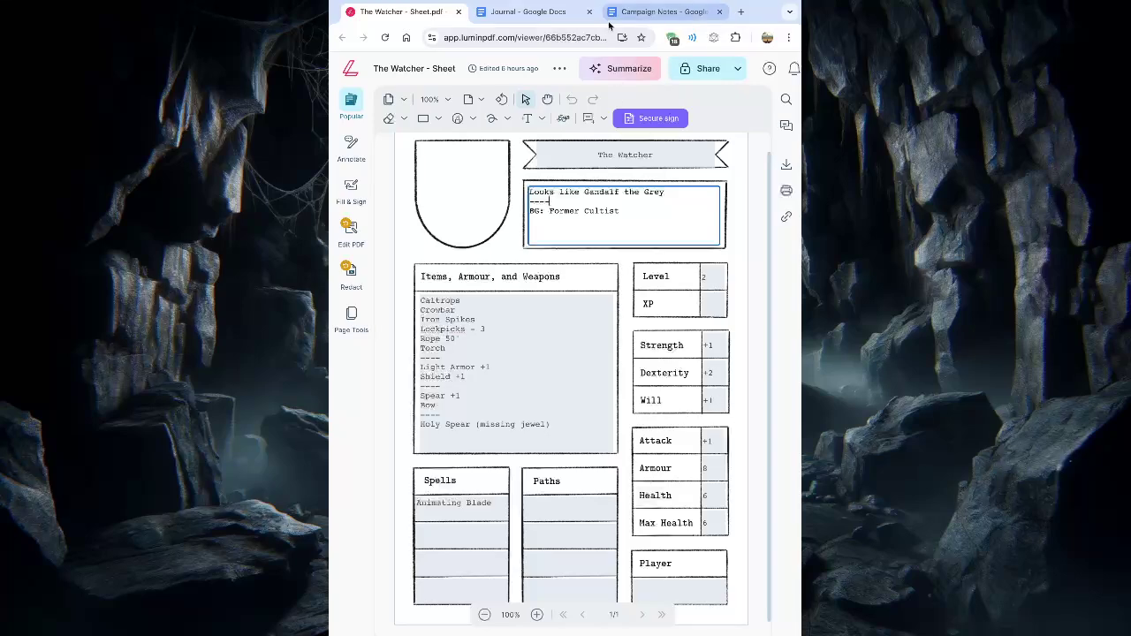
click(661, 11)
scroll(526, 457, down, 4)
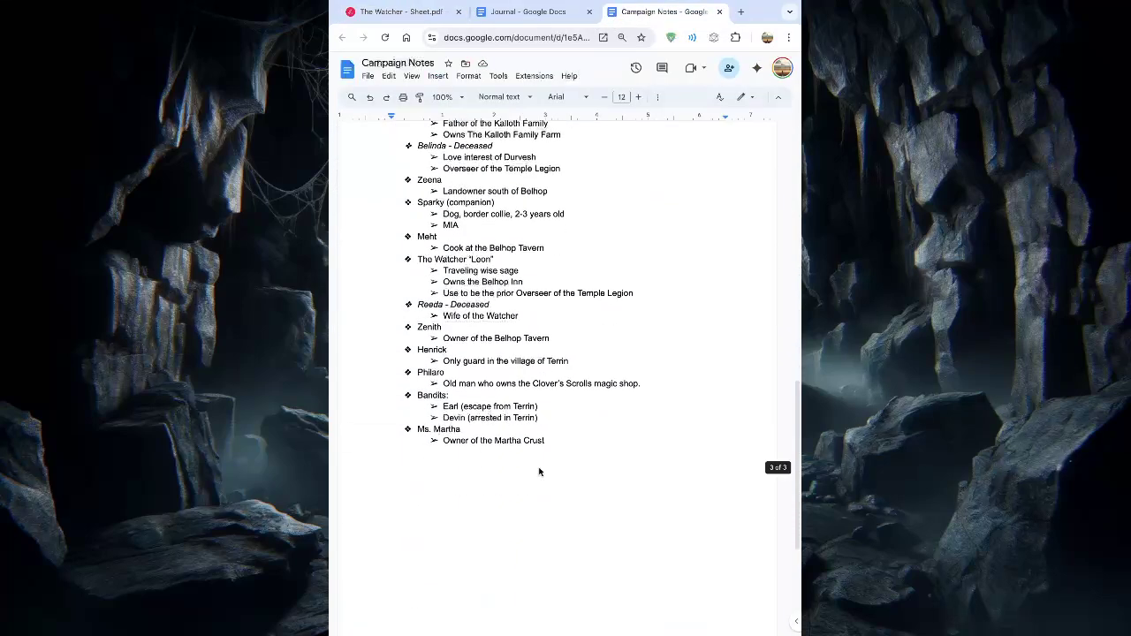
Step: In the Journal, add item 8 'Leans up, hears rustling leaves, footsteps' and start item 9
click(527, 12)
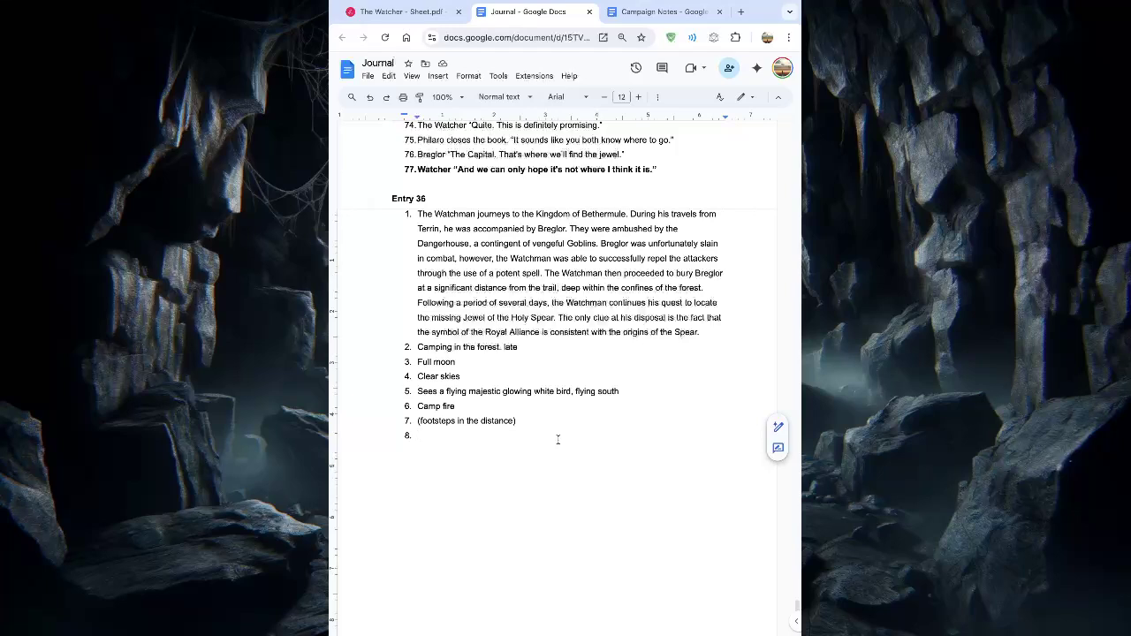
text(Leans u)
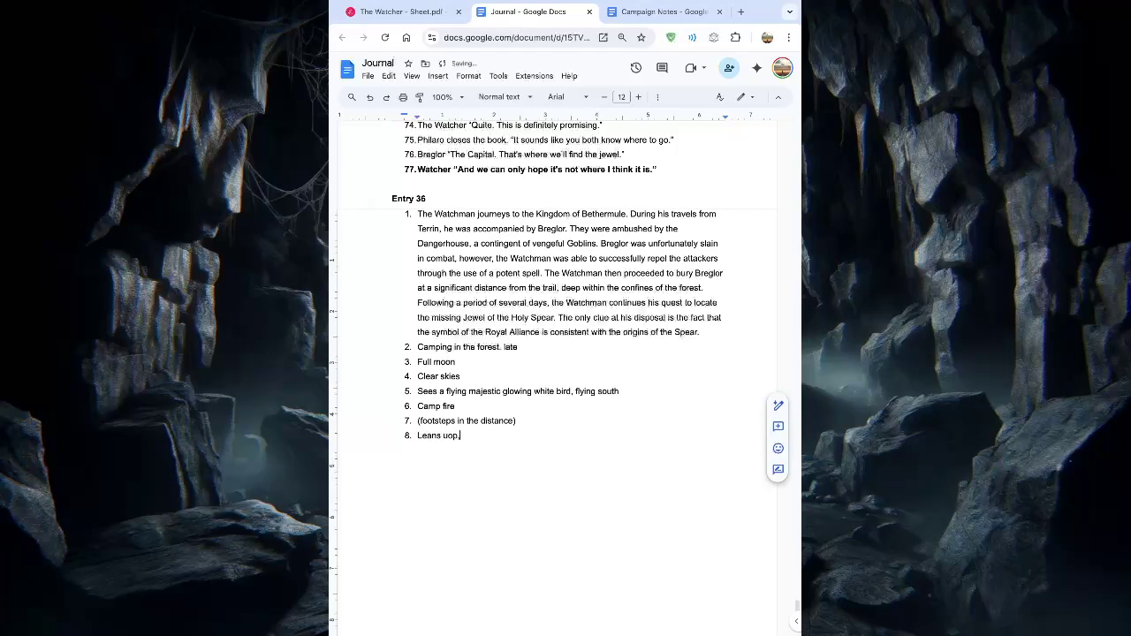
text(p, hears rustling leaves, footsteps)
key(Return)
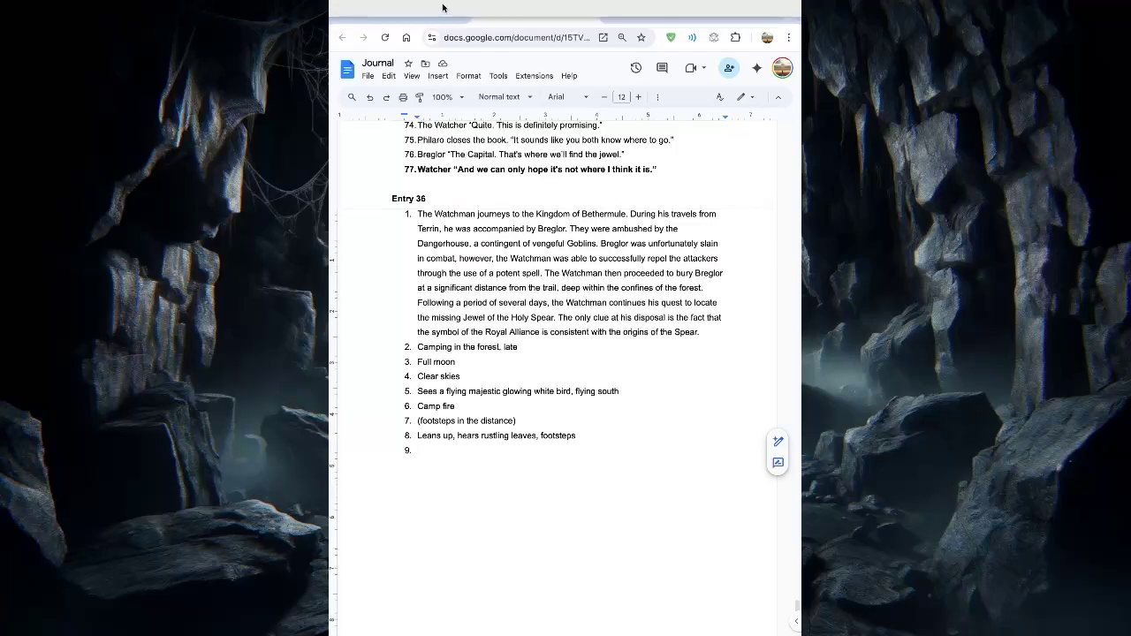
Step: Check the Spear +1 entry in The Watcher character sheet's Items, Armour, and Weapons field
click(397, 11)
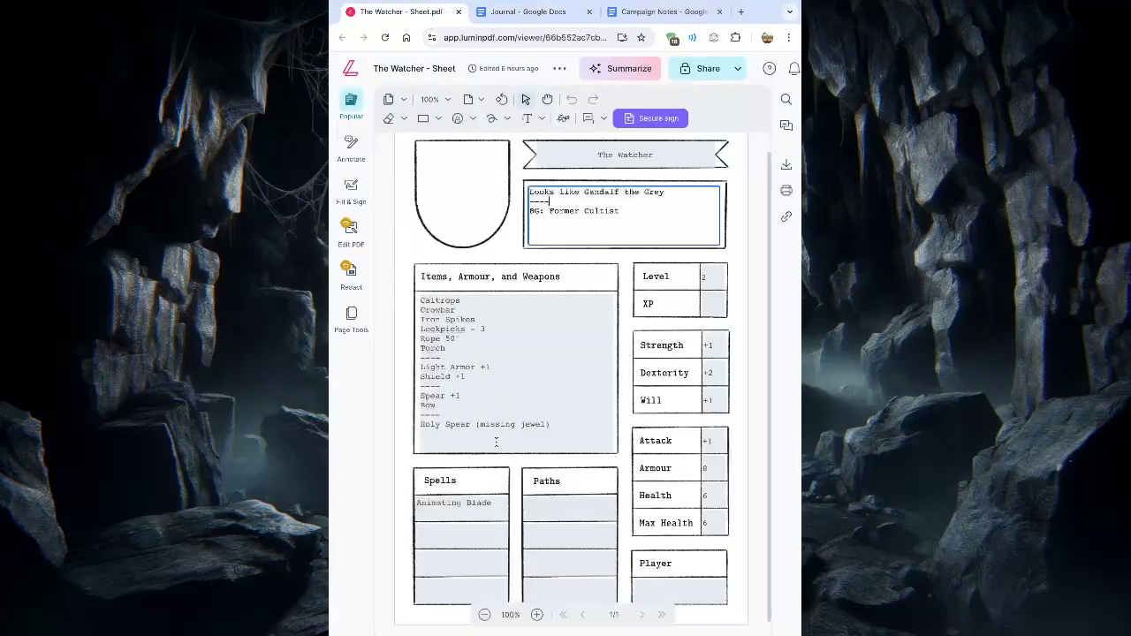
click(457, 395)
double_click(453, 395)
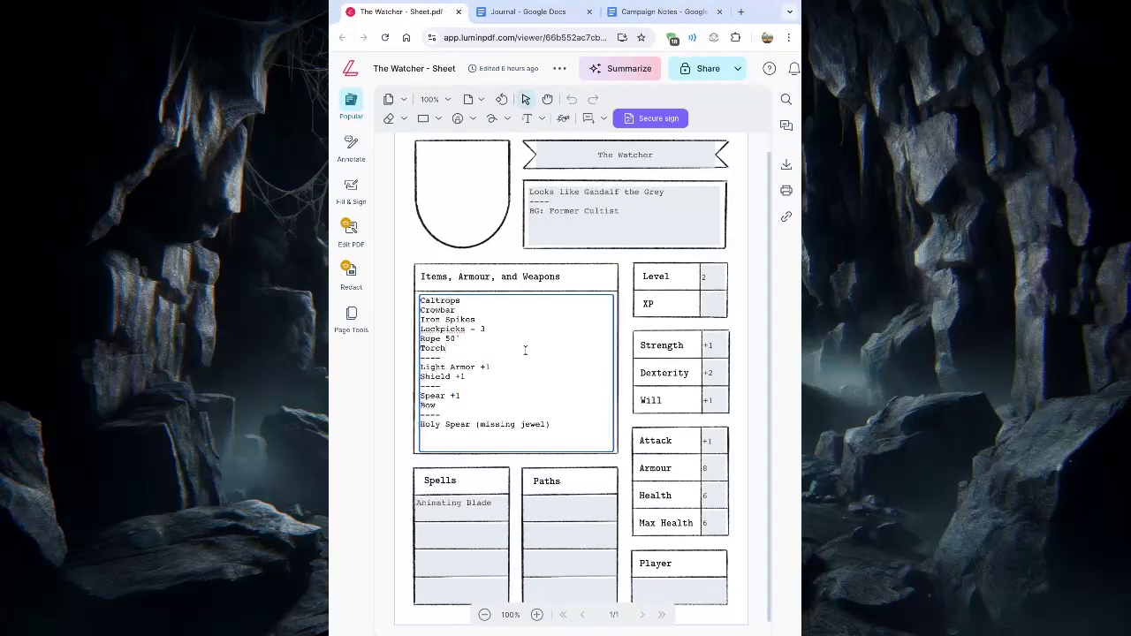
Step: Extend item 8 with ', grabs spear' and begin item 9 'Doesn't see anything, but hears it…'
click(570, 14)
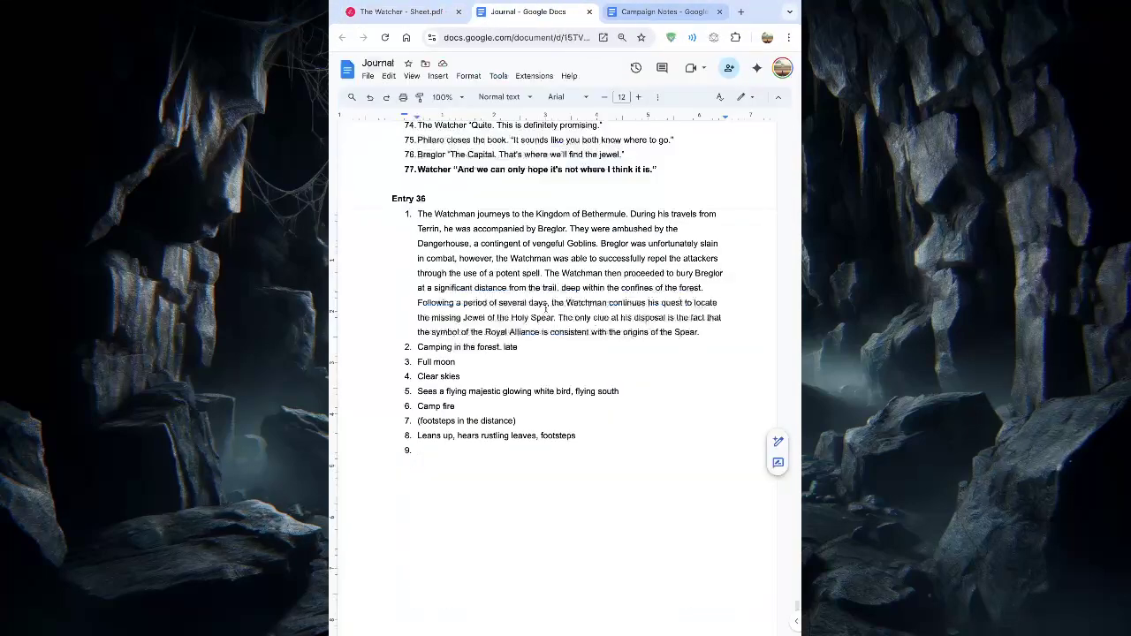
click(581, 435)
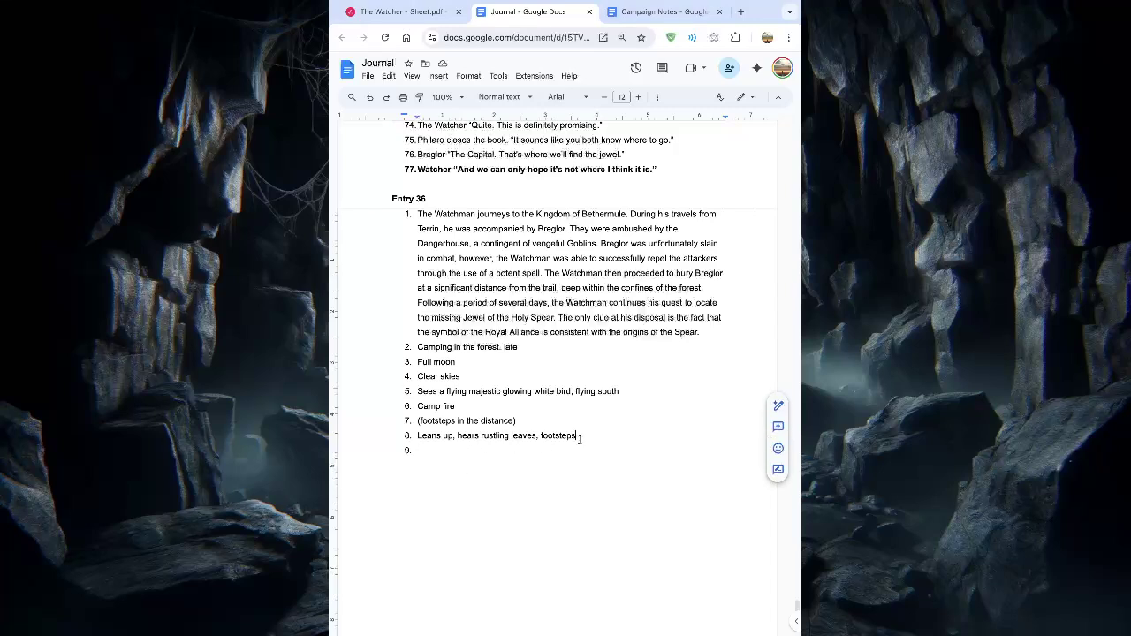
text(, grabs spear)
click(418, 450)
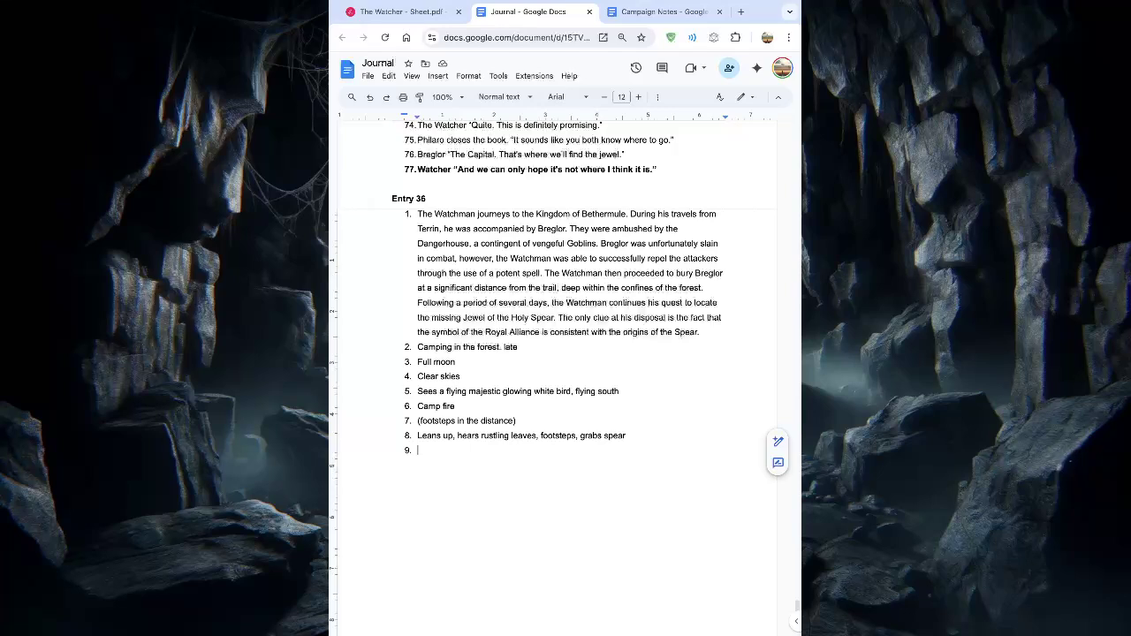
text(Doesn't see )
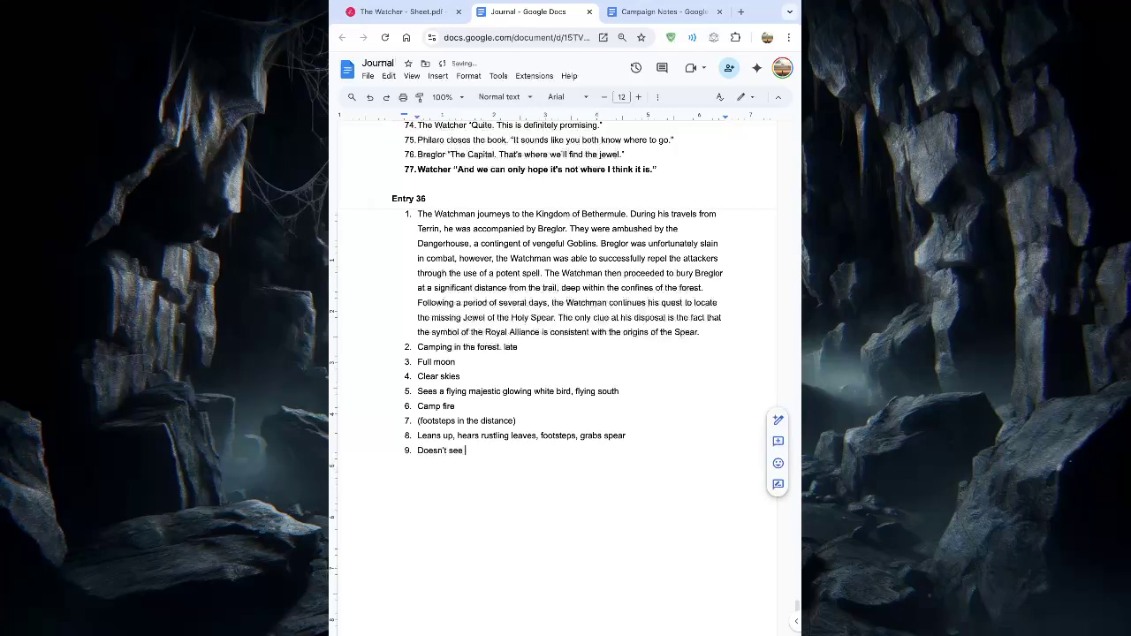
text(anything, but hears it footsh)
Step: Finish item 9 with 'footsteps', add item 10 'Stand up', and type 'creature' in item 11
text(ps)
key(Return)
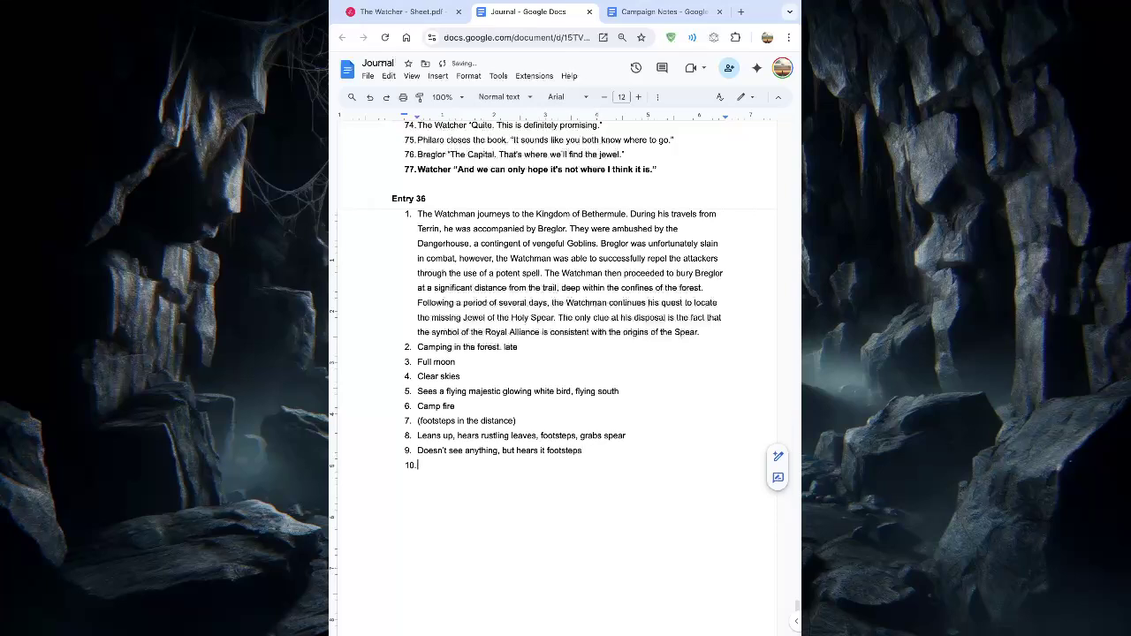
text(Stand up)
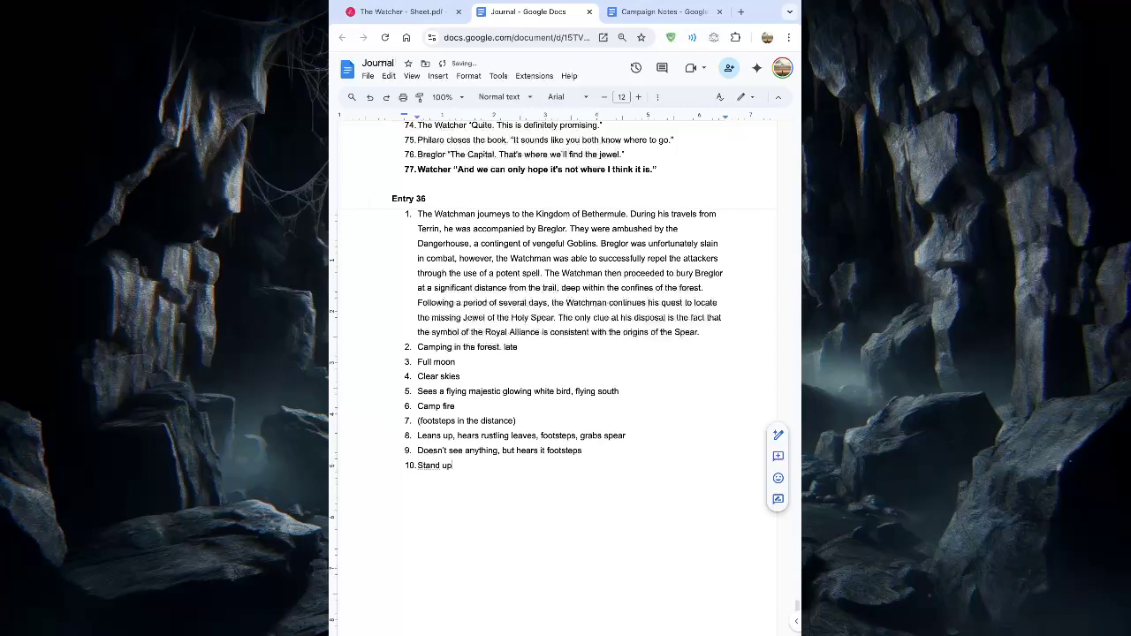
key(Return)
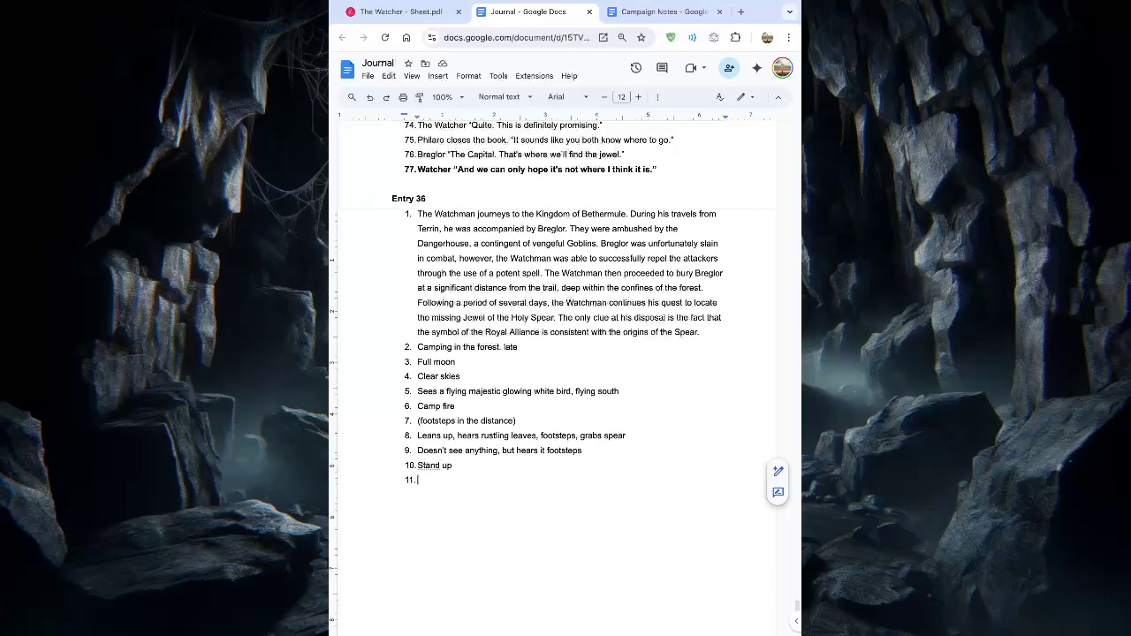
text(creature)
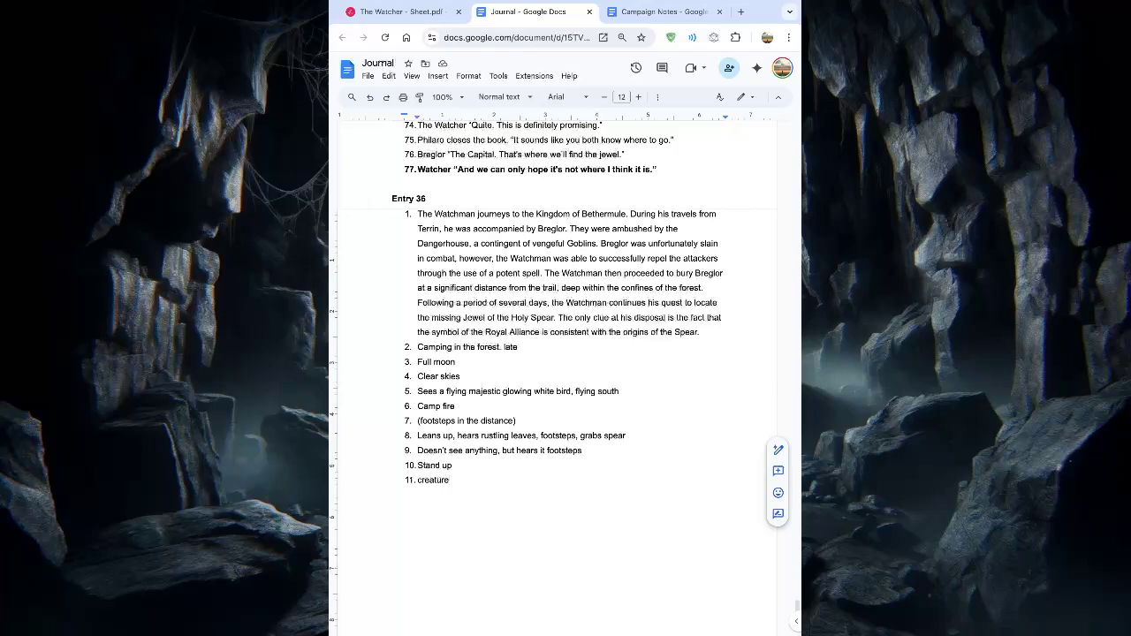
Step: Add item 12 'steps back, away from the fire' and item 13 'Large white wolf enters', then start item 14
key(Return)
text(steps back, away )
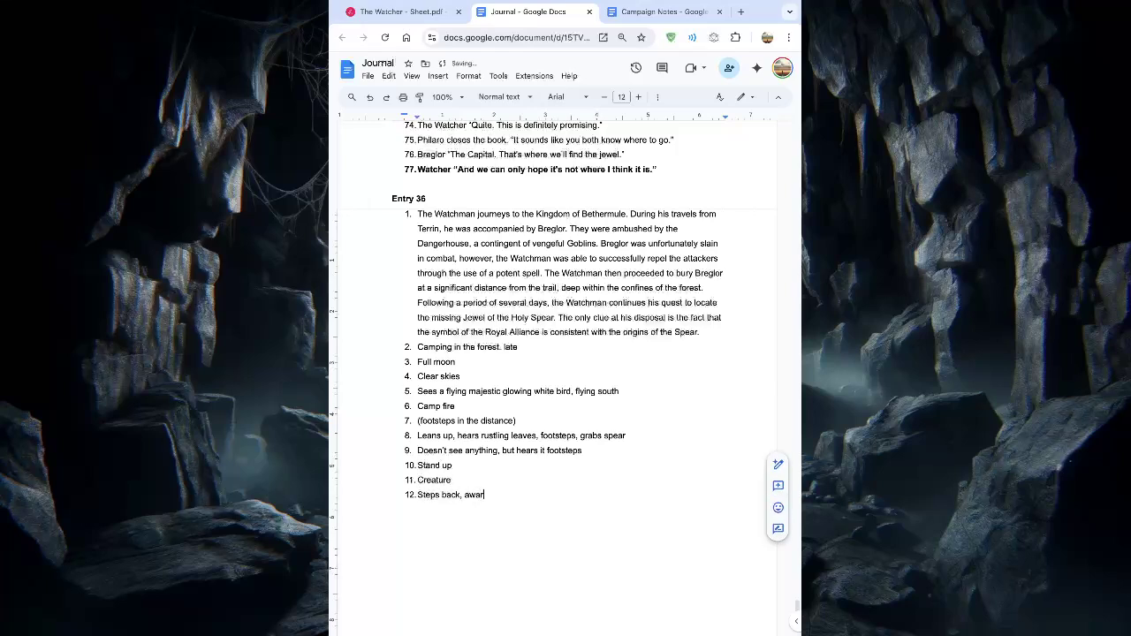
text(from the fire)
key(Return)
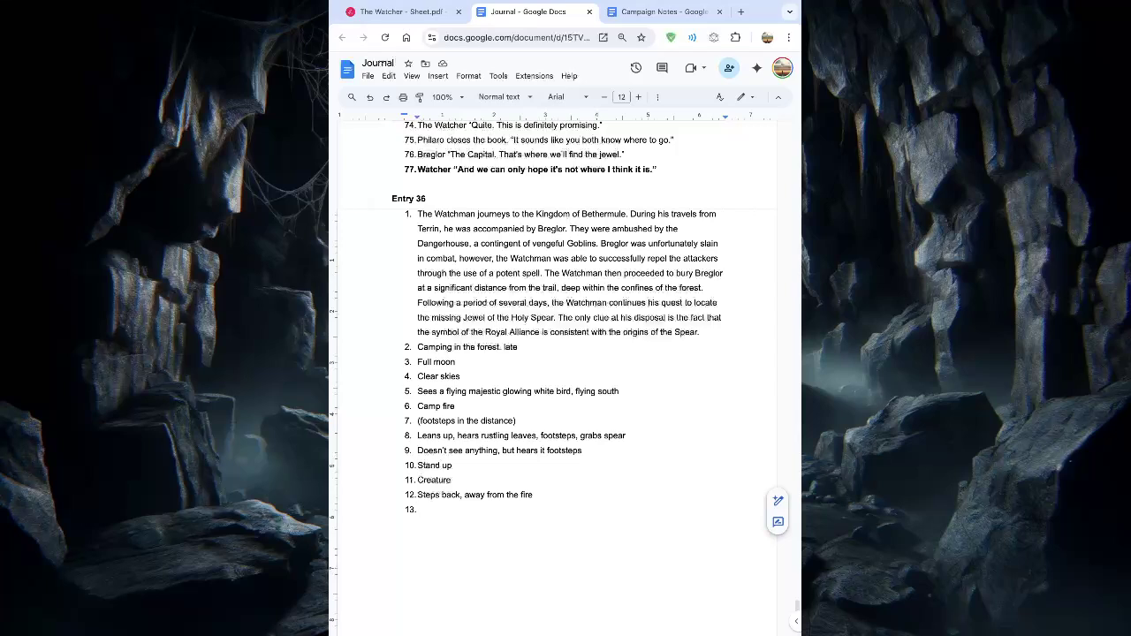
text(Large wh)
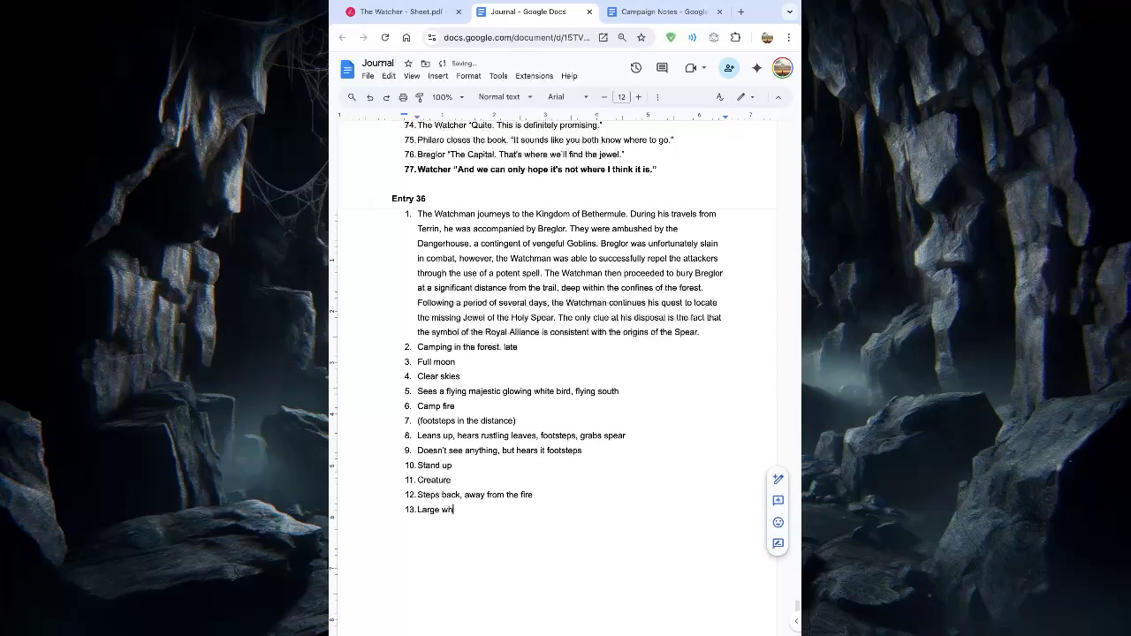
text(ite wolf enters)
key(Return)
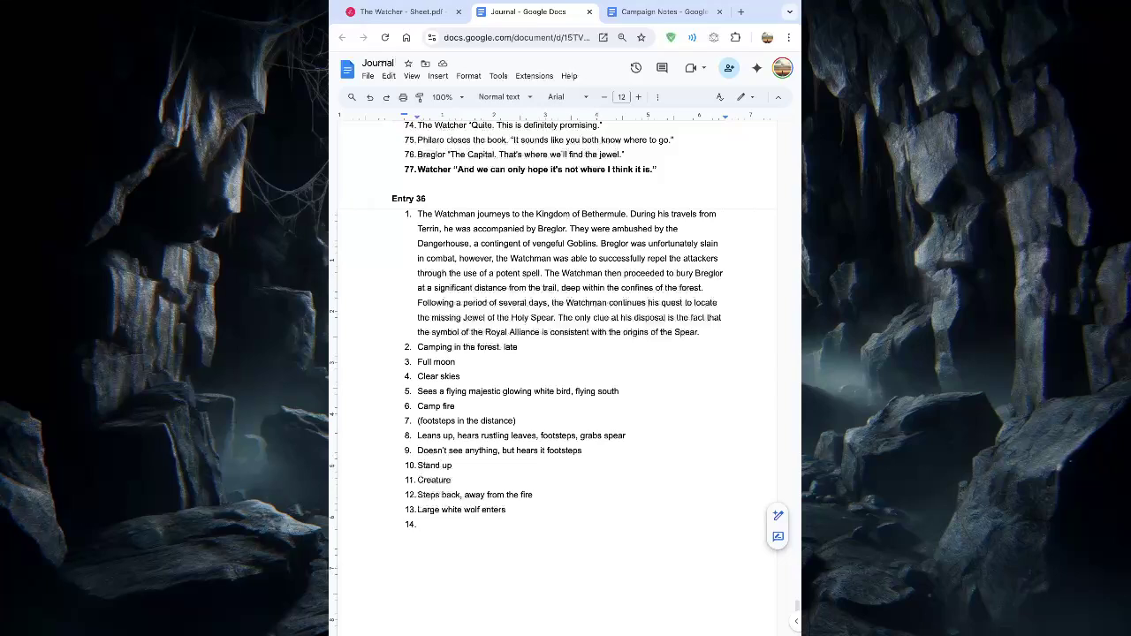
Step: Append ', solid red eyes' to item 13 and move on to empty item 14
click(518, 513)
text(, solid re)
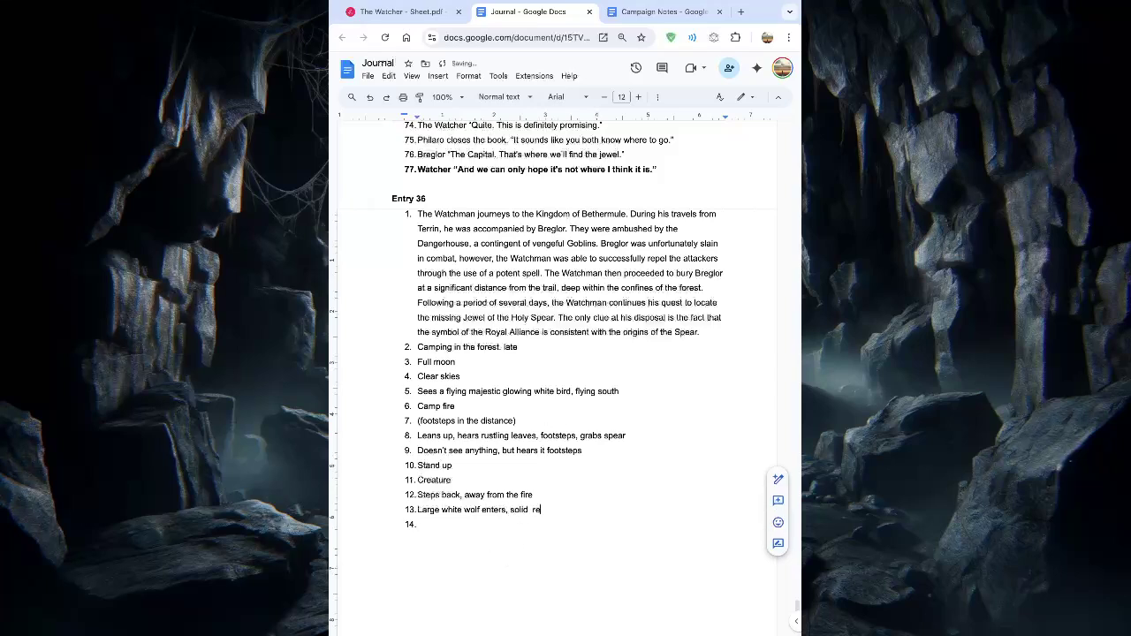
text(d eyes)
key(Return)
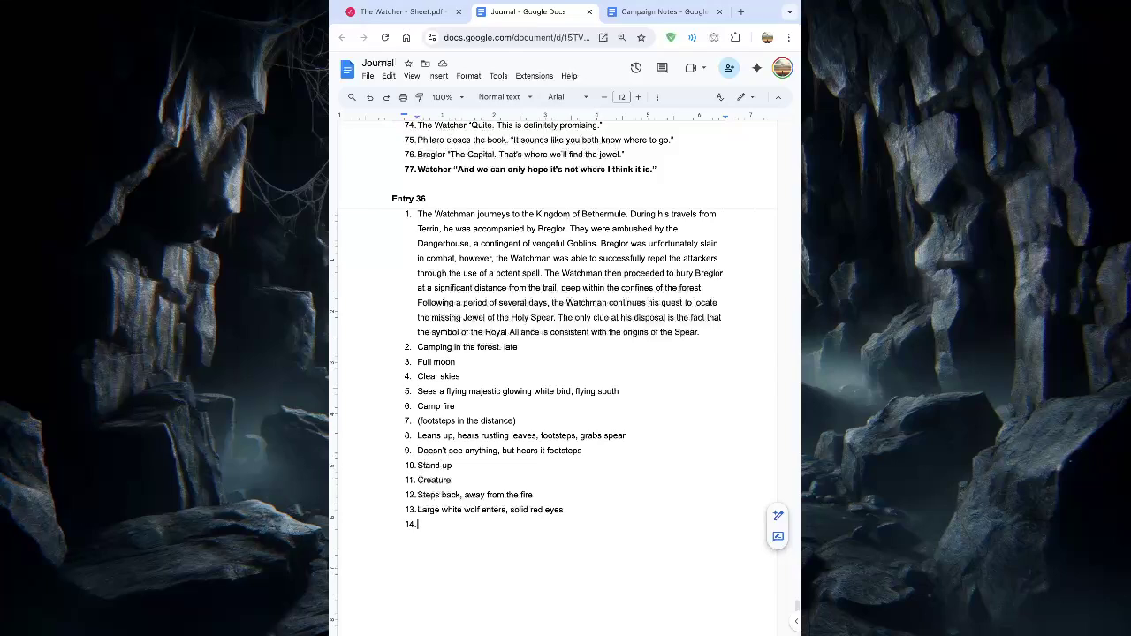
Step: Add item 14 'He can tell the wolf is a immediate threat' and item 15 'Wolf walks up to camp fire'
text(Watcher)
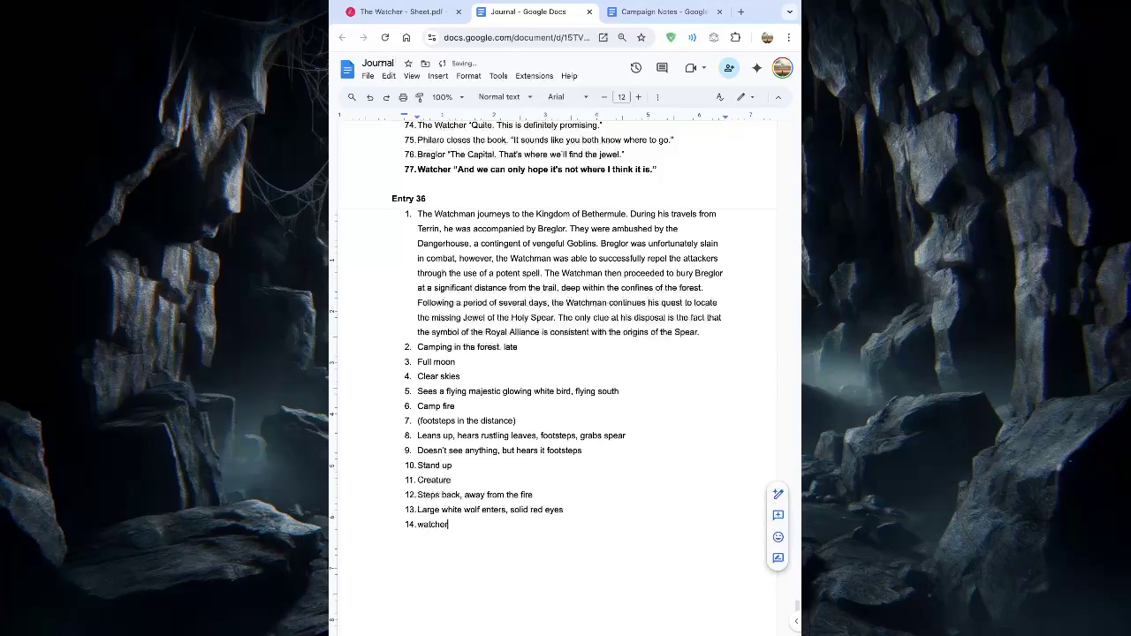
key(BackSpace)
key(BackSpace)
key(BackSpace)
key(BackSpace)
key(BackSpace)
key(BackSpace)
key(BackSpace)
key(BackSpace)
text(He can tell the wolf is a immediate)
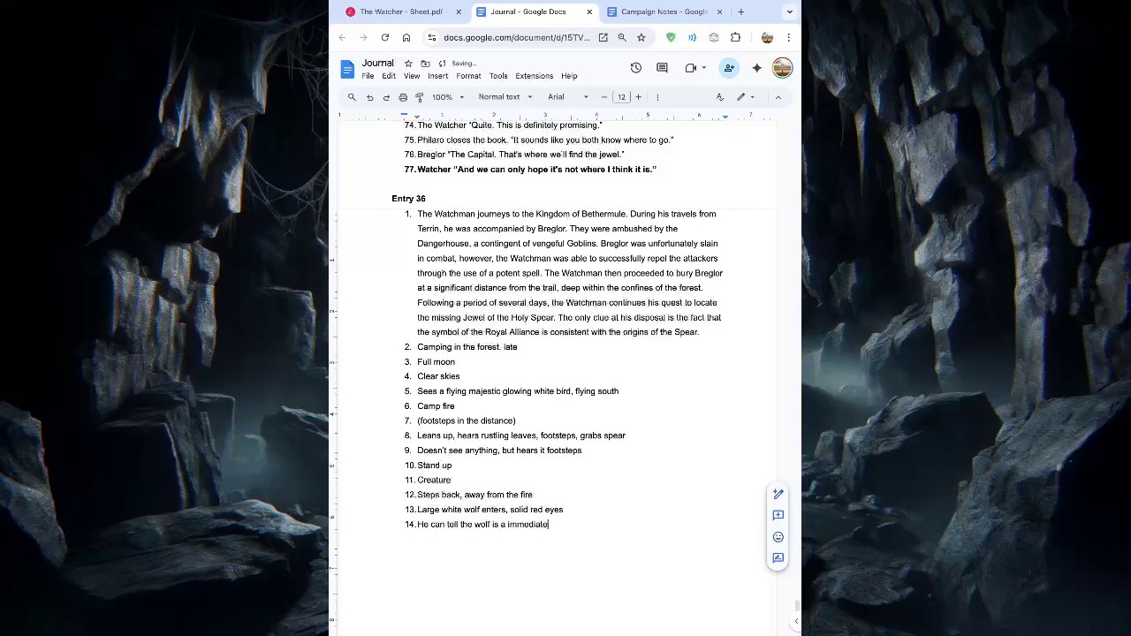
text( threat)
key(Return)
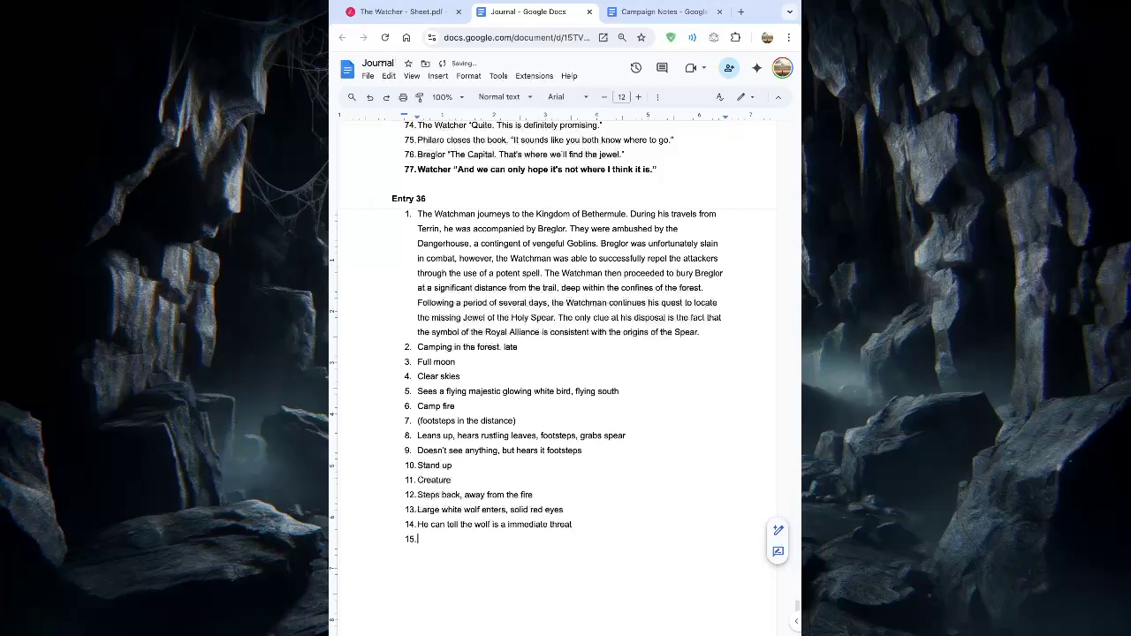
text(Wolf walks up to camp fire)
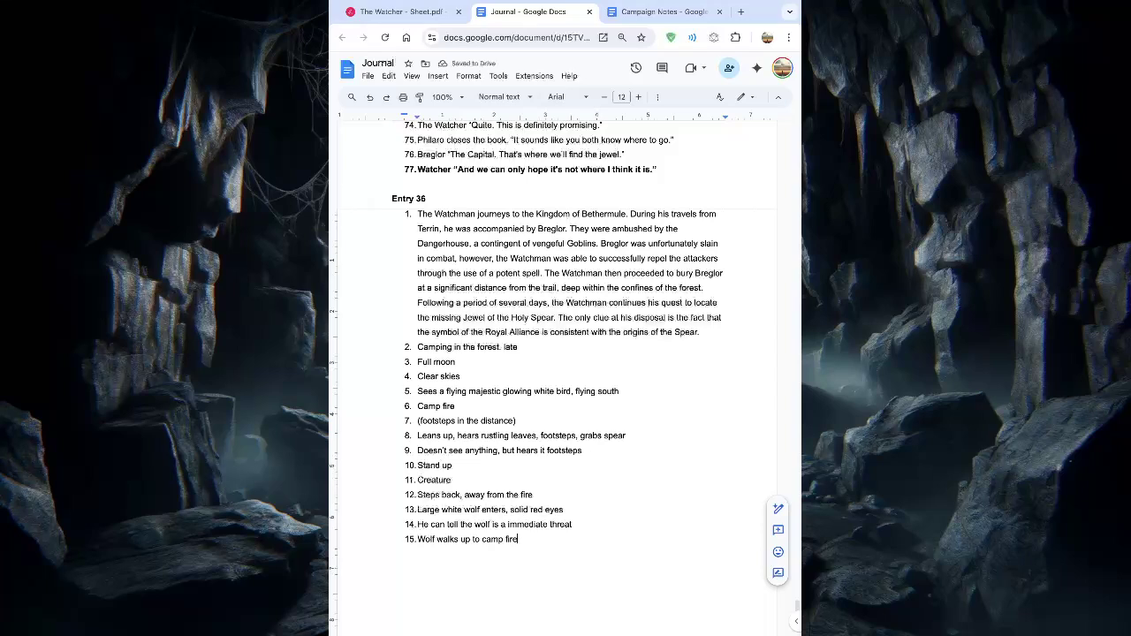
key(Return)
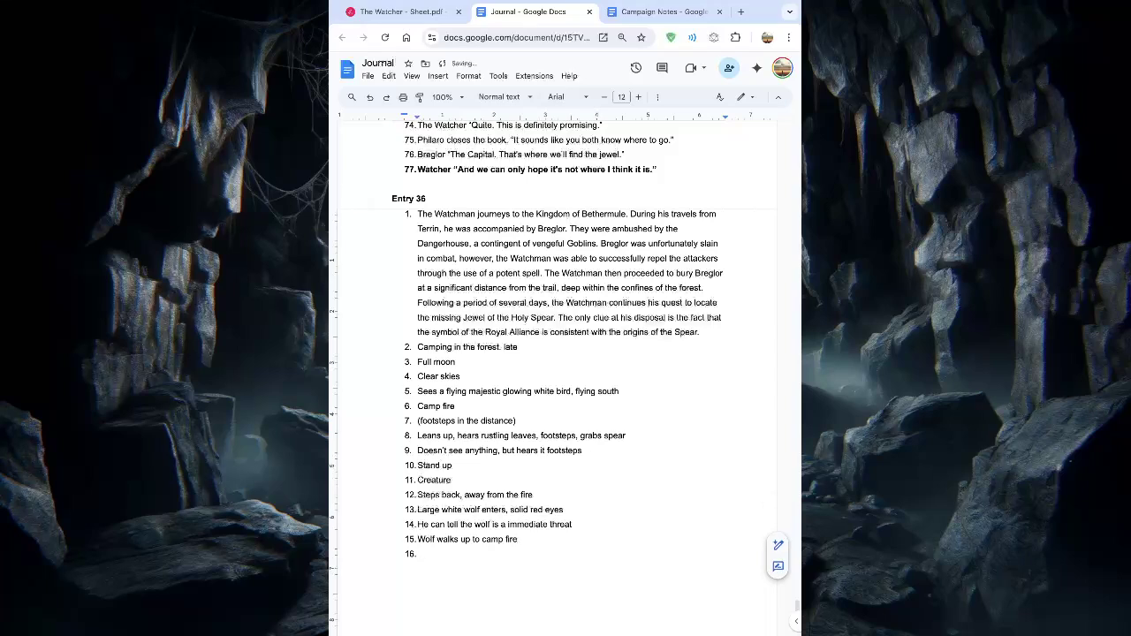
Step: Extend item 15 with ', through camp fire, no effect' and add item 16 'Watcher backs up more'
key(BackSpace)
key(BackSpace)
text(, through camp fi)
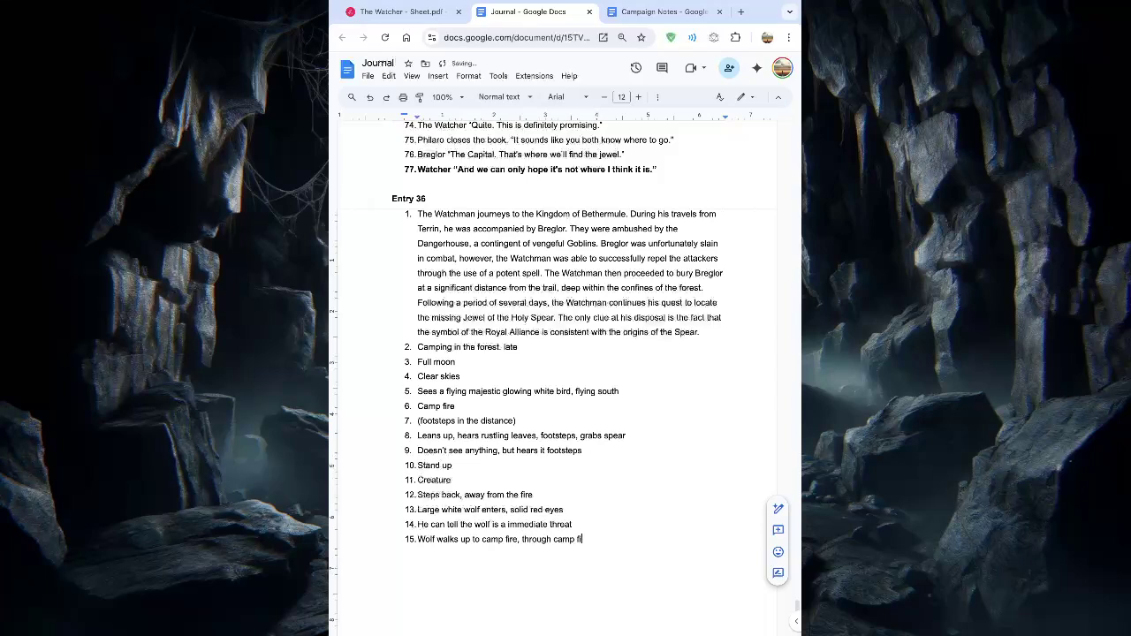
text(re, no effec)
text(t)
key(Return)
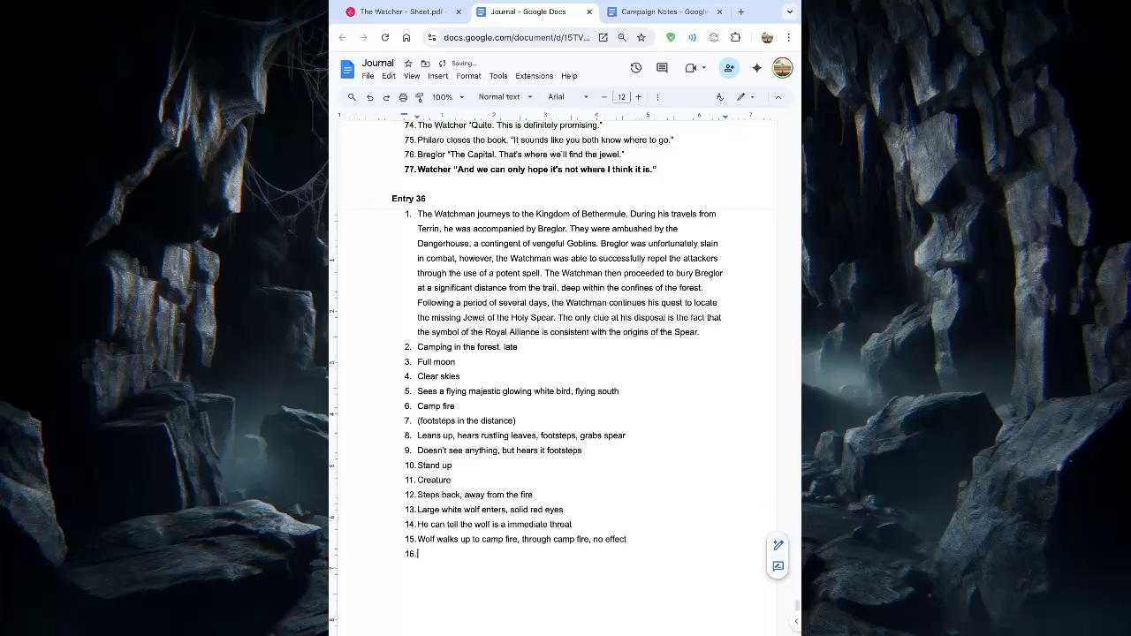
text(Watcher b)
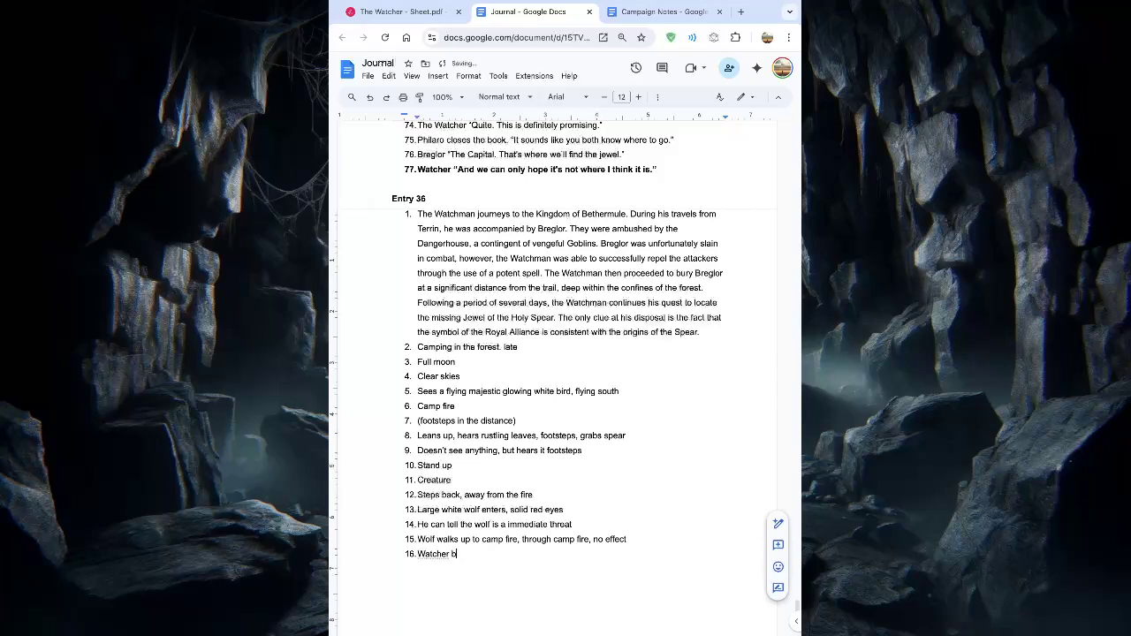
text(acks up more)
Step: Add indented sub-item a. 'What do you want?' under item 16, then start item 17 with 'wolf'
key(Tab)
key(Return)
key(Tab)
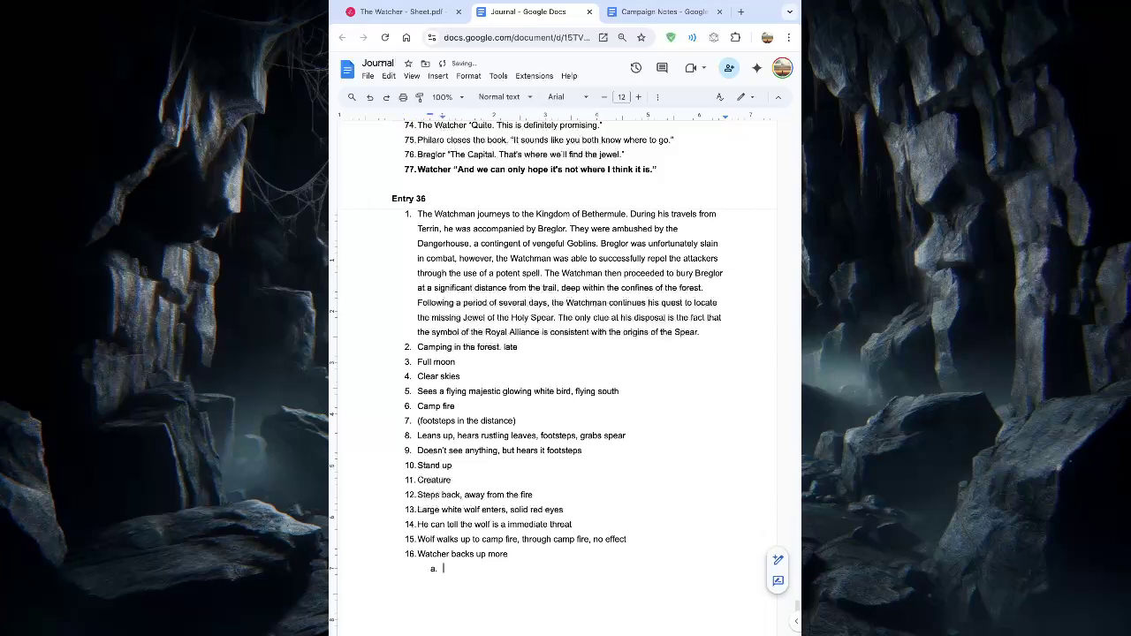
text(Wh)
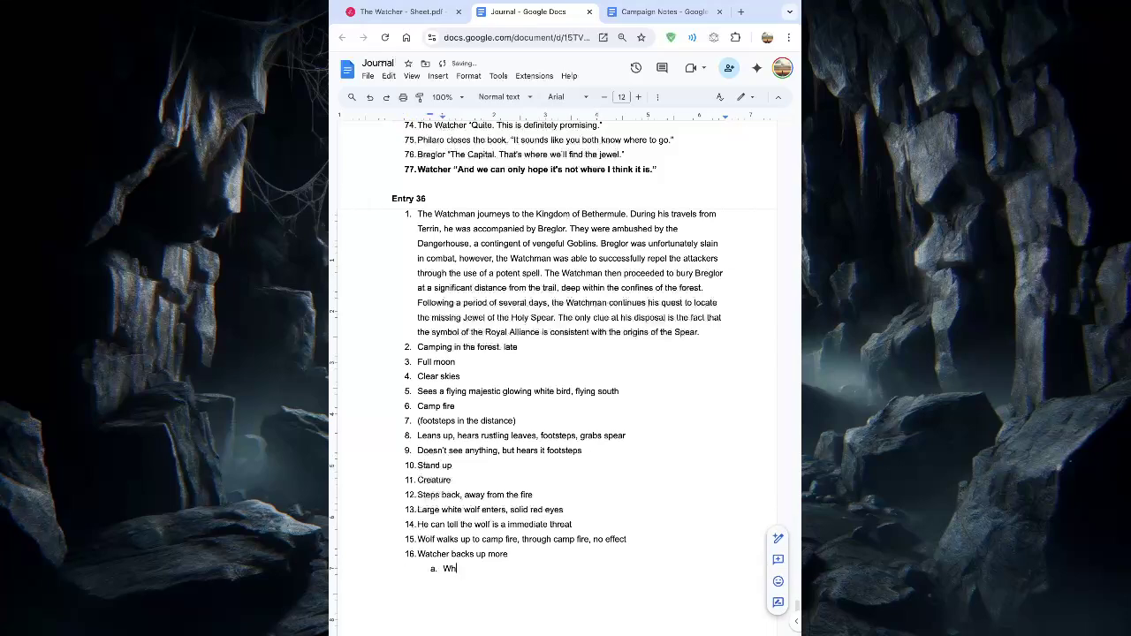
key(BackSpace)
key(BackSpace)
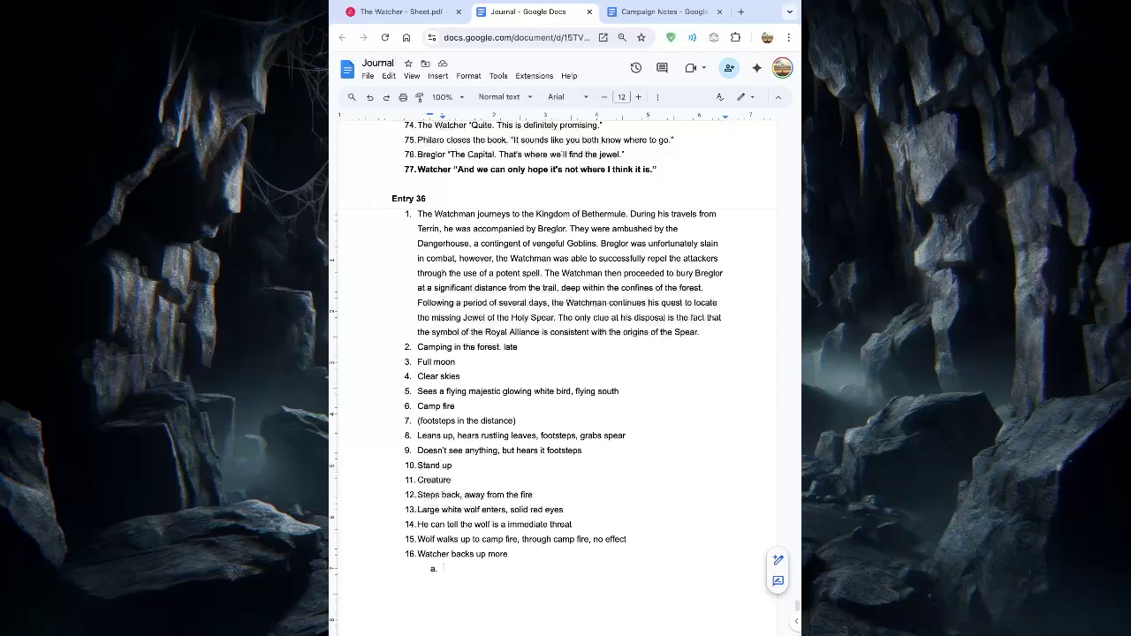
text(What d)
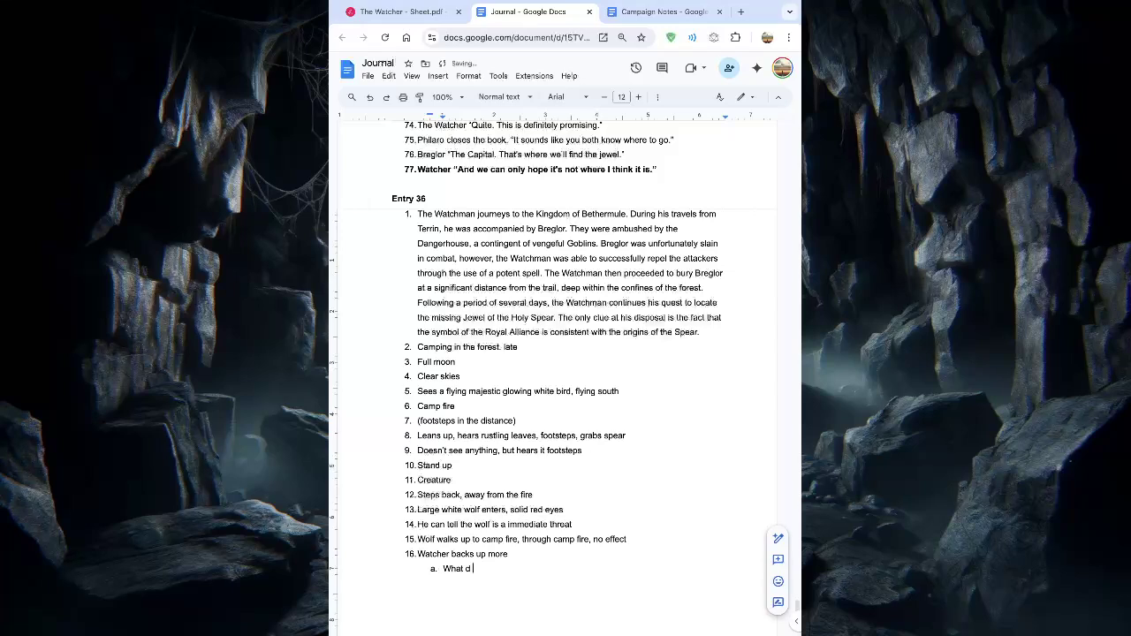
text(o you want?)
key(Return)
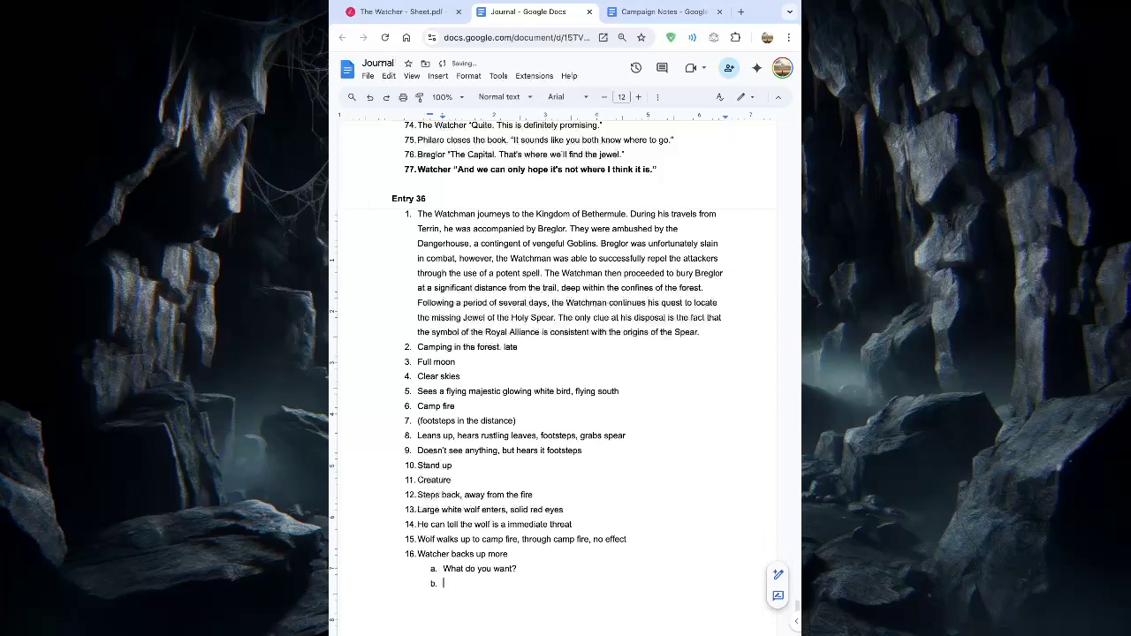
key(shift+Tab)
text(wolf)
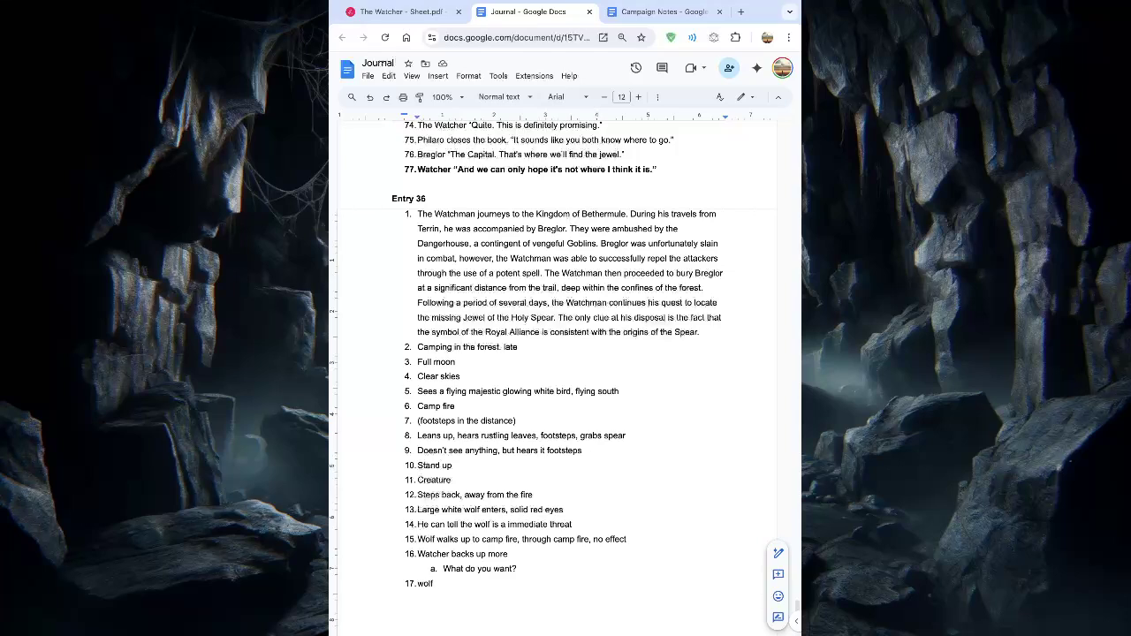
Step: Complete item 17 as 'Wolf stops ahead of the campfire, looks at watcher', accepting the 'campfire' spelling fix
text(stops ahead of the camp fire.)
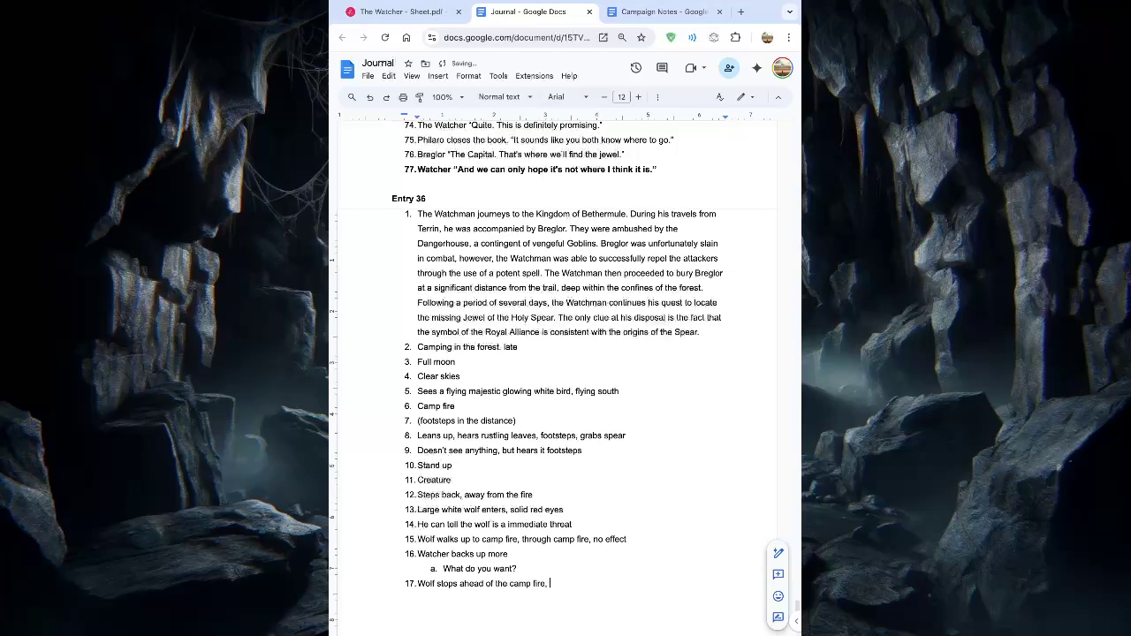
text( looks at watcher)
key(Return)
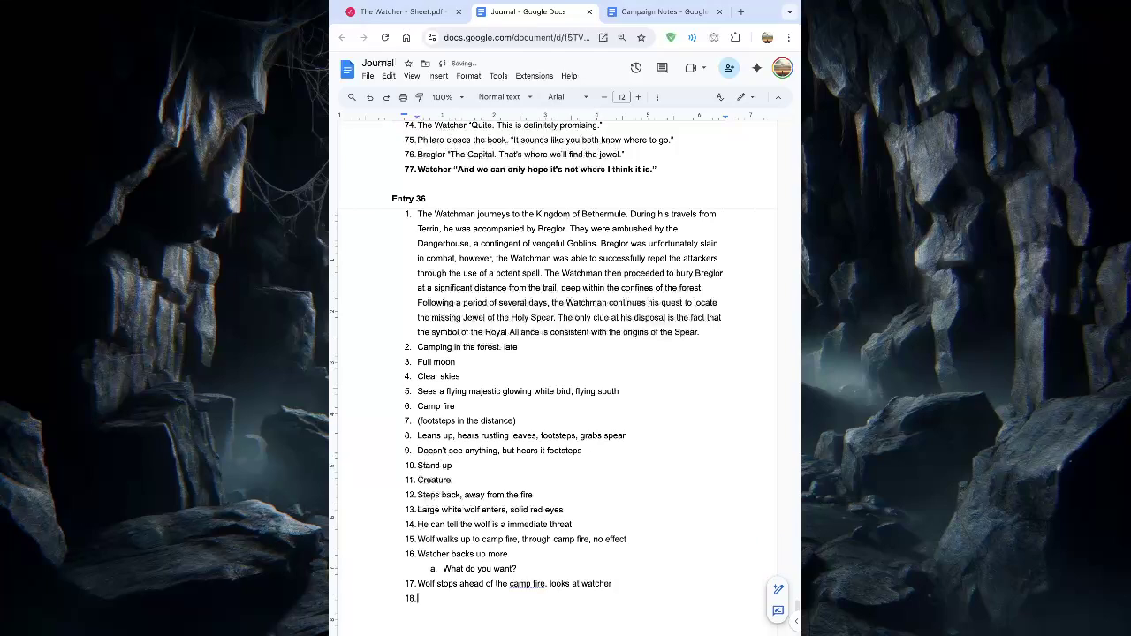
click(530, 583)
click(553, 509)
Step: Add item 18 'Wolf faces west' and item 19 'Watcher notices wolf is transparent', then start item 20
text(Wolf faces)
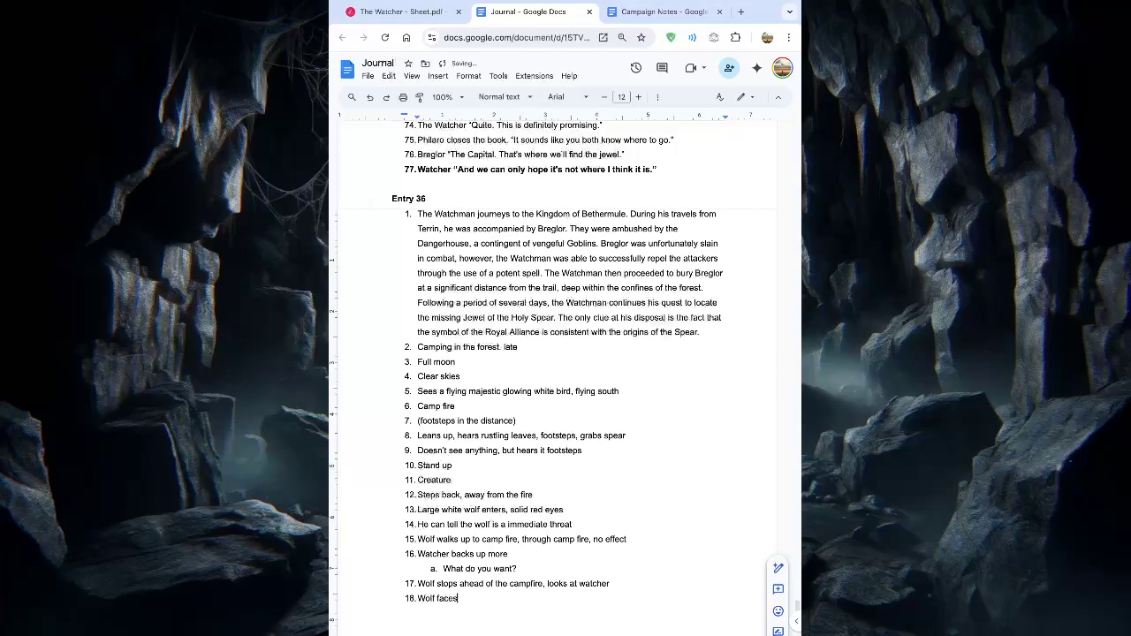
text( west,)
key(BackSpace)
key(Return)
text(Watcher notices )
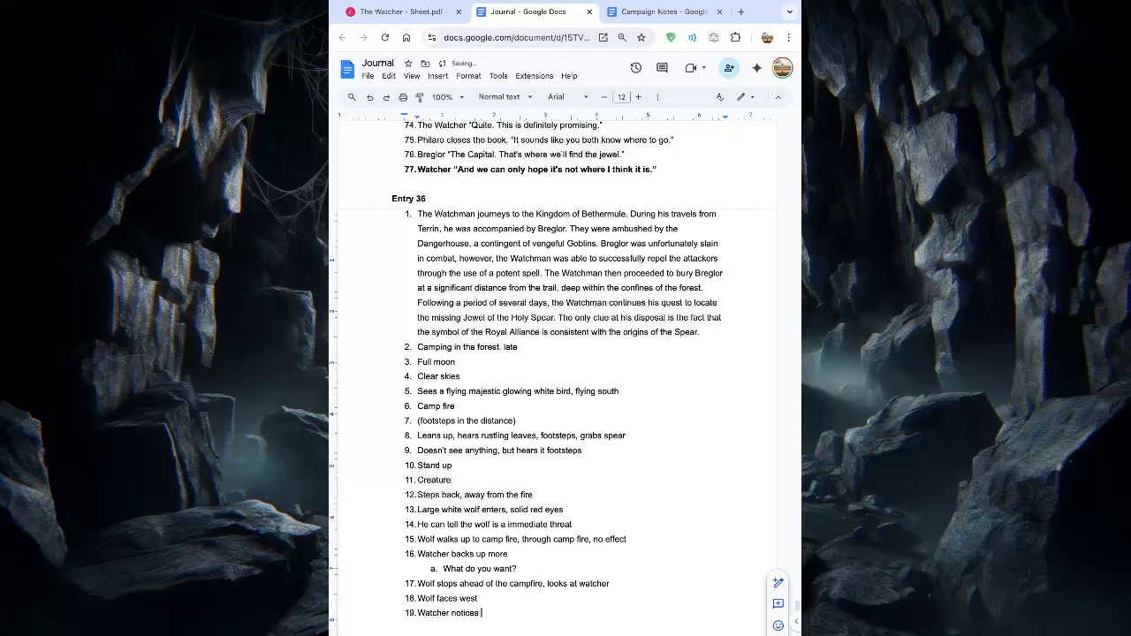
text(wolf is transparent)
key(Return)
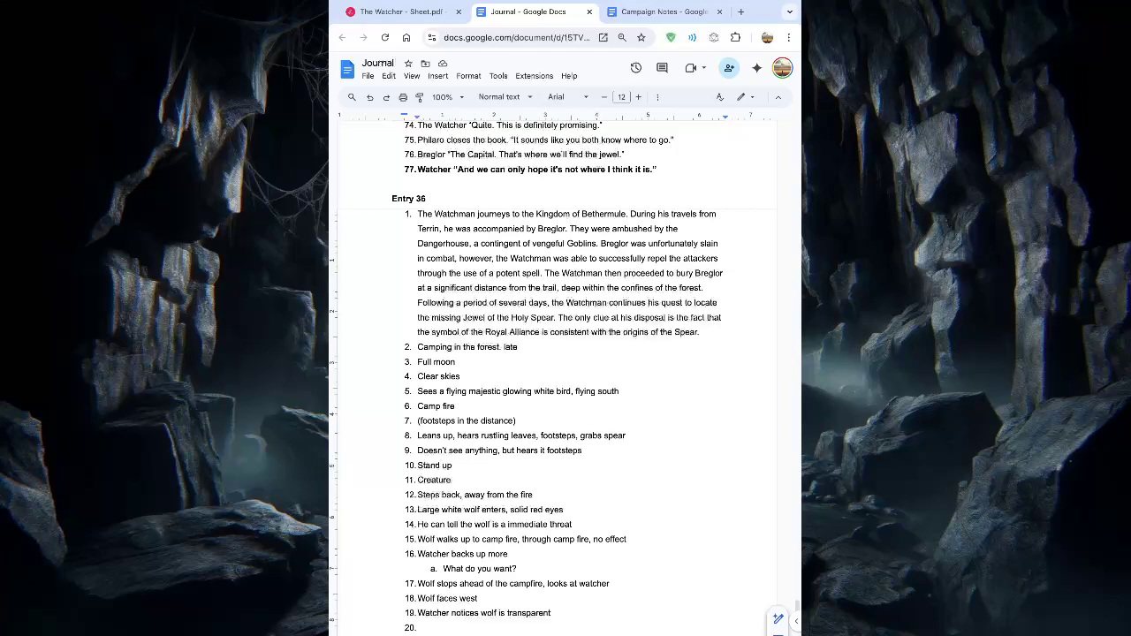
Step: Finish item 20: watcher looks west, main road is to the east (15 min walk)
text(watcher )
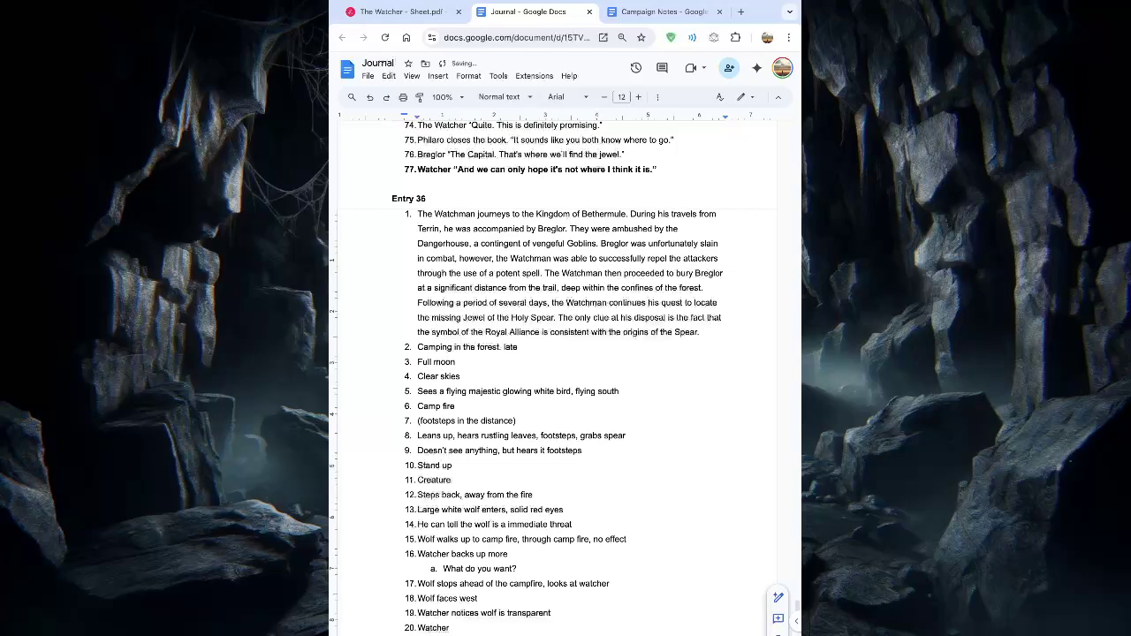
text(looks west)
text(, main road is to the east (15 min walk))
key(Return)
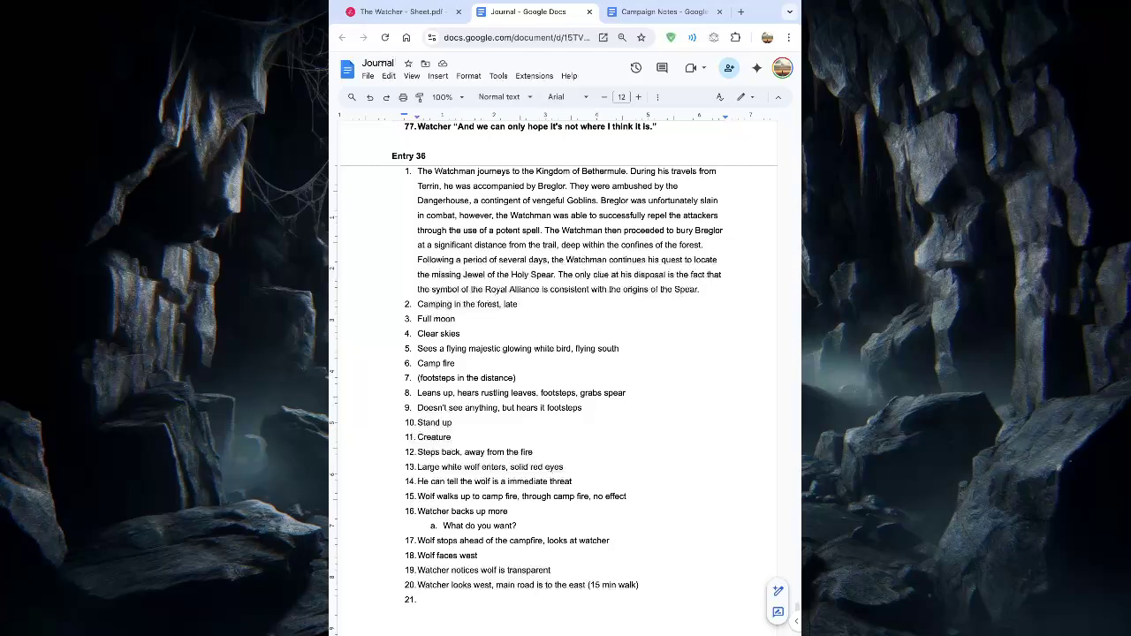
Step: Add the indented sub-question 'What is it?' under item 20, then begin item 21 with 'wolf'
key(Tab)
text(What is it)
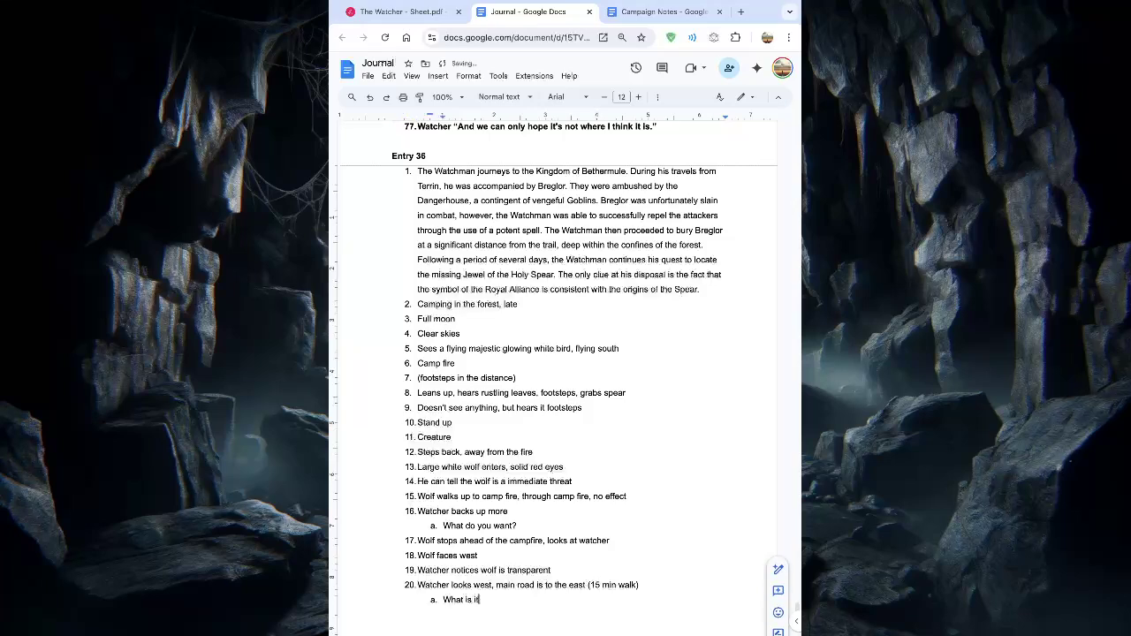
text(?)
key(Return)
key(shift+Tab)
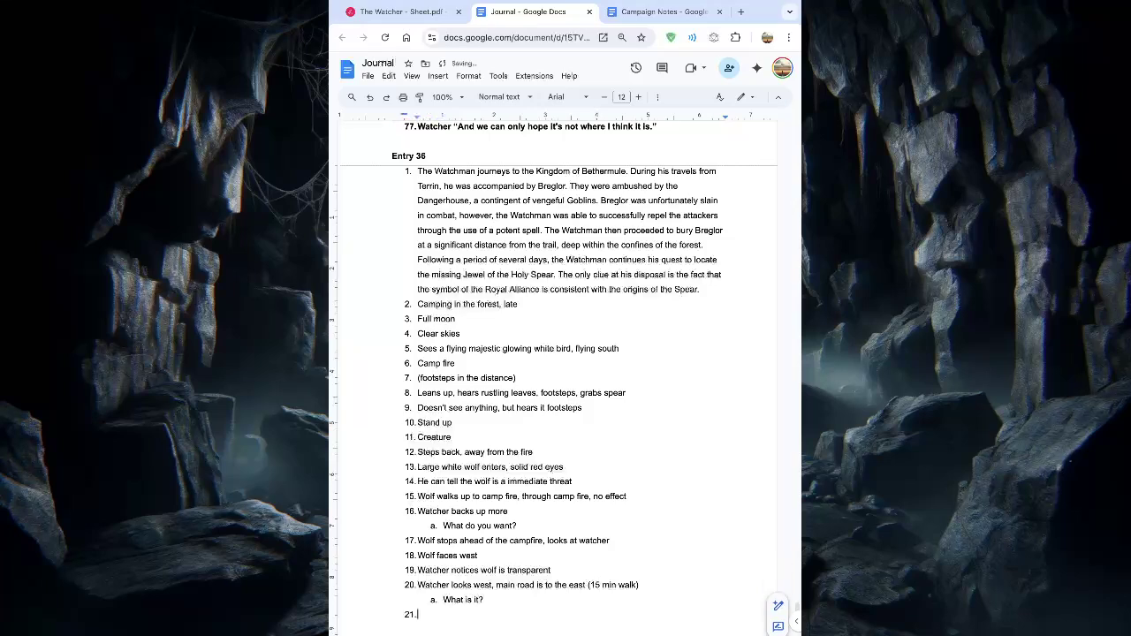
text(wolf)
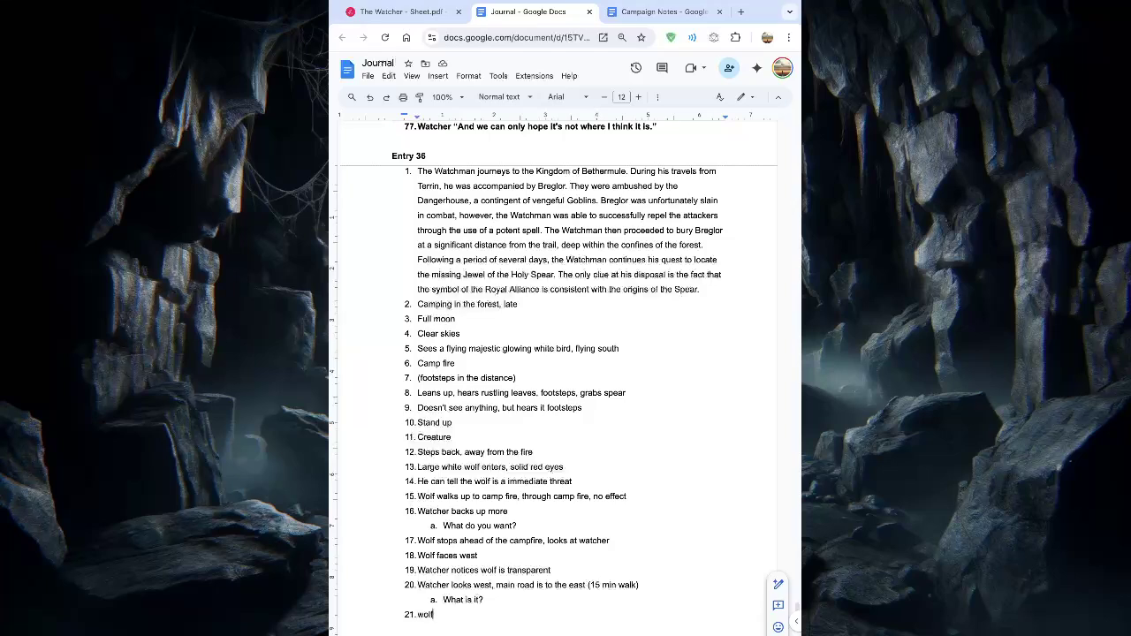
Step: Make item 21 'Wolf speaks' with the sub-item 'Tomb... death... knowledge to follow.'
text(speaks)
key(Return)
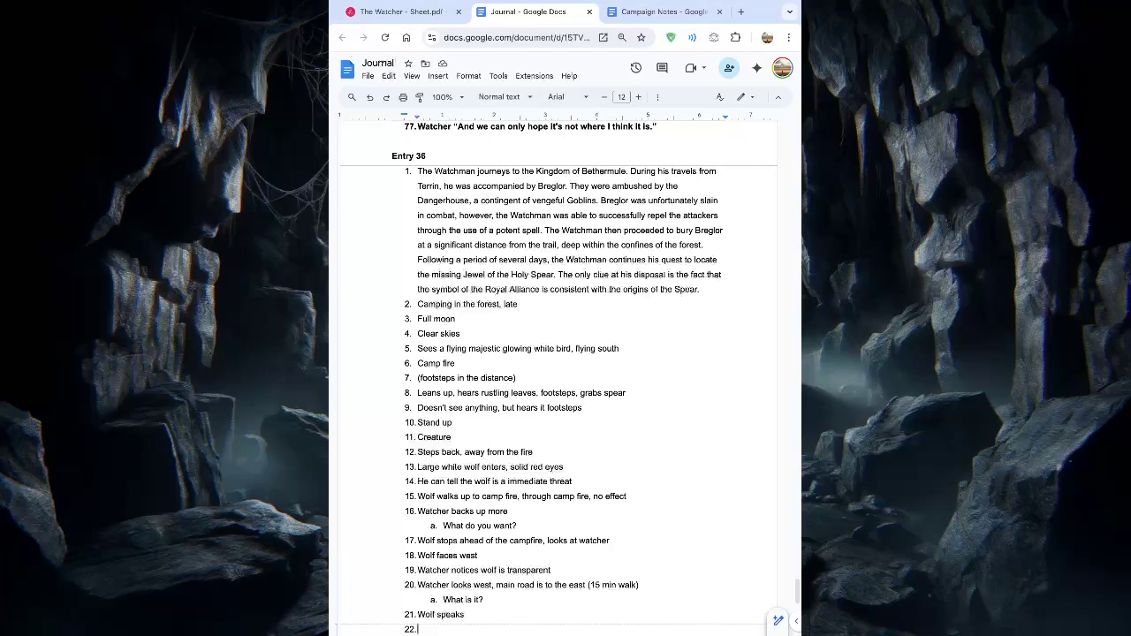
key(Tab)
text(Tomb of t)
key(BackSpace)
key(BackSpace)
key(BackSpace)
key(BackSpace)
key(BackSpace)
text(,)
key(BackSpace)
text(... death... )
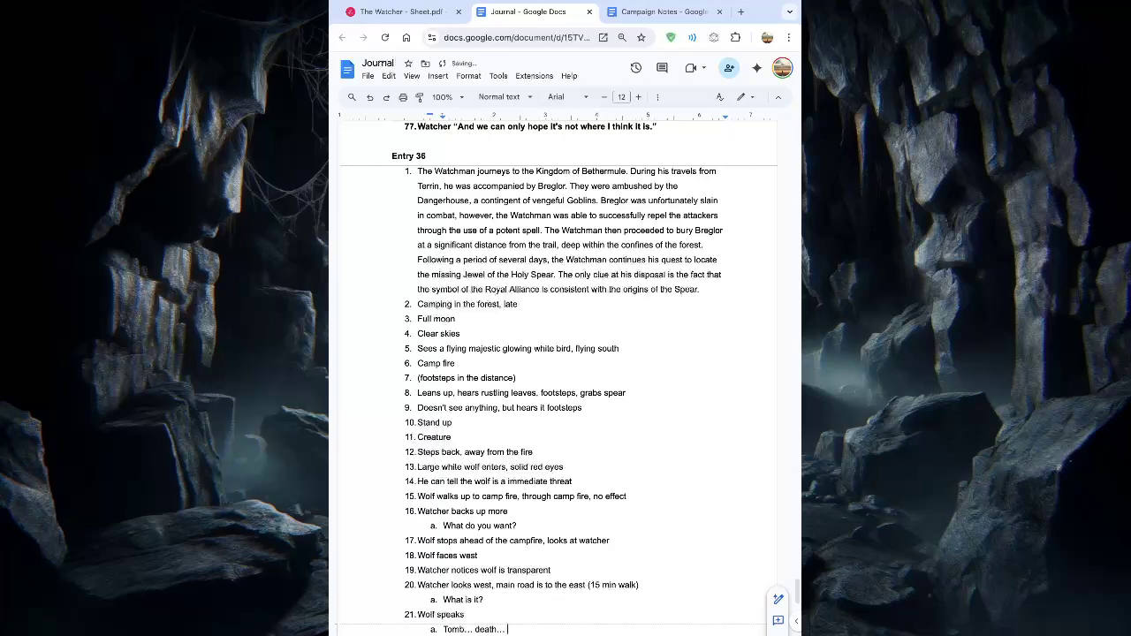
text(follow.)
key(BackSpace)
key(BackSpace)
key(BackSpace)
key(BackSpace)
key(BackSpace)
key(BackSpace)
key(BackSpace)
text(knowledge to follow.)
Step: Return to the top level and add item 22 'Wolf walks away, west'
key(Return)
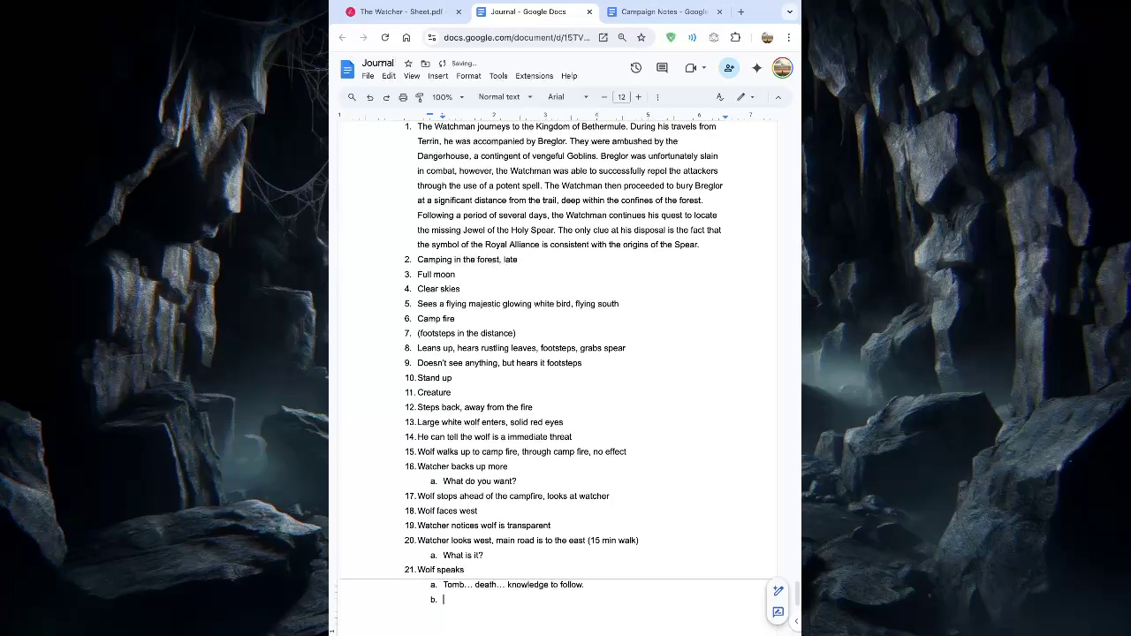
key(Return)
text(Wolf walks away, west)
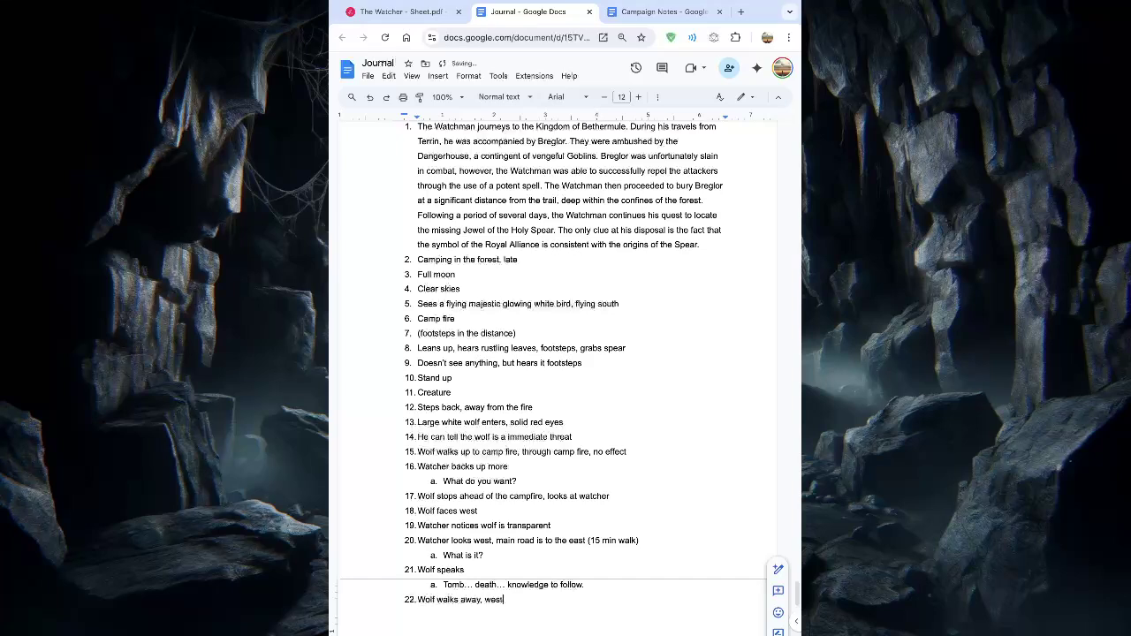
Step: Add item 23 'Trees widen, revealing a path to the west' and start item 24
key(Return)
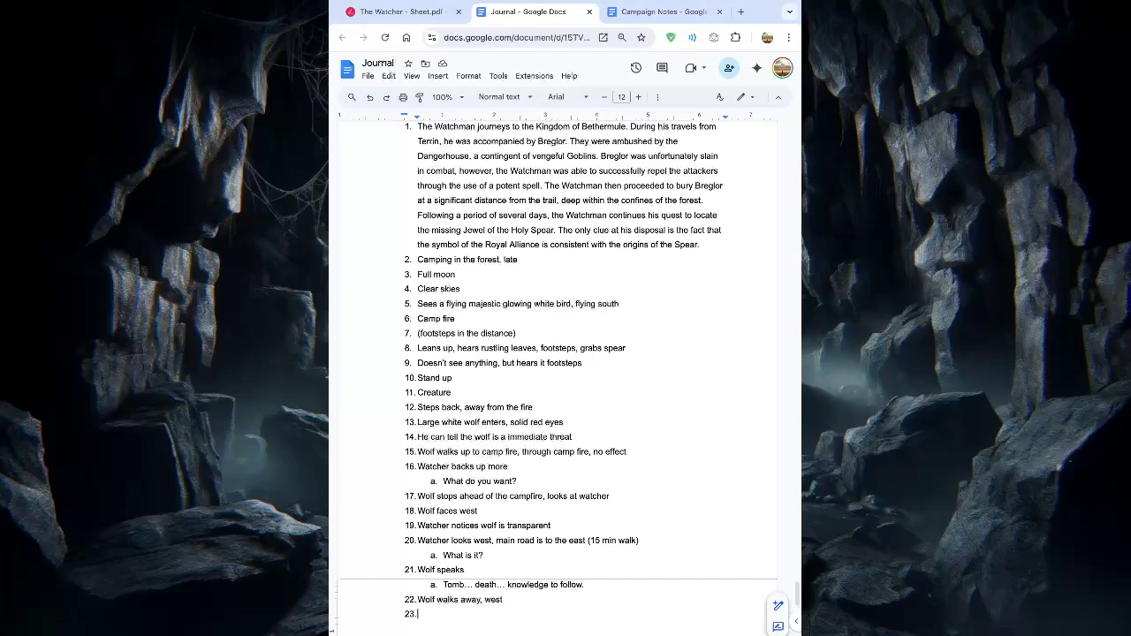
text(Trees )
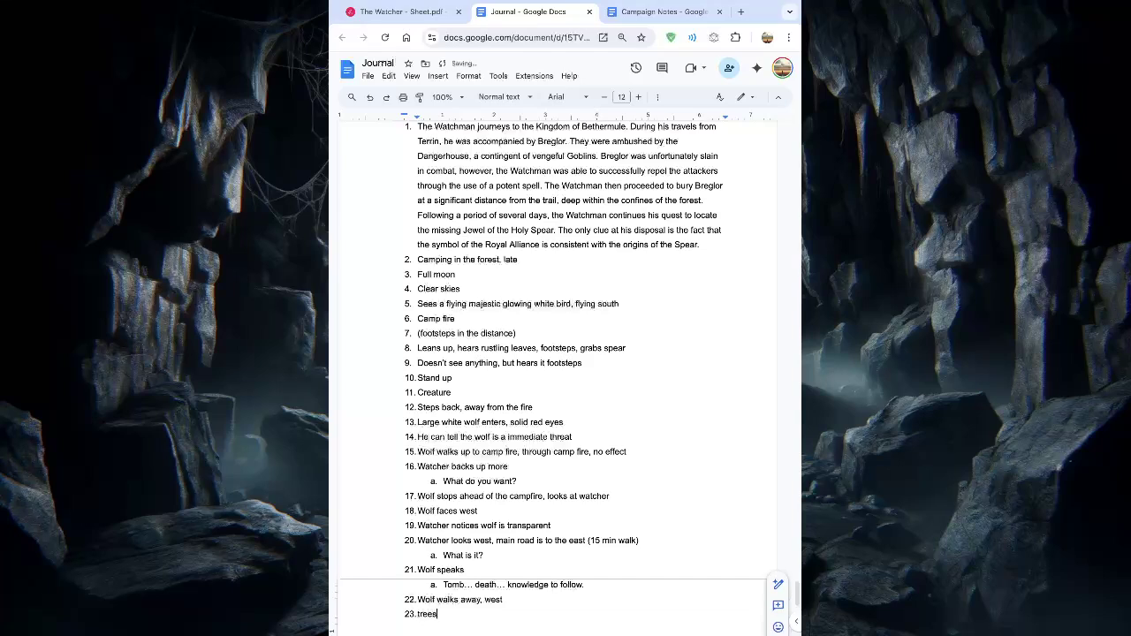
text(widen, revealing a path t)
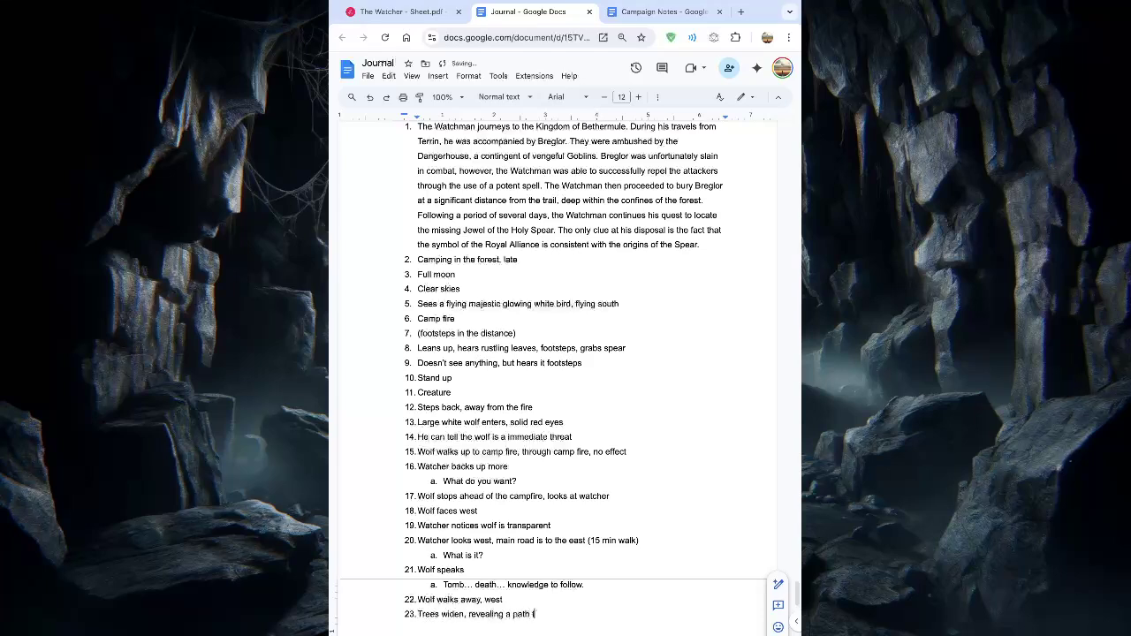
text(o the east)
key(BackSpace)
key(BackSpace)
key(BackSpace)
key(BackSpace)
text(west)
key(Return)
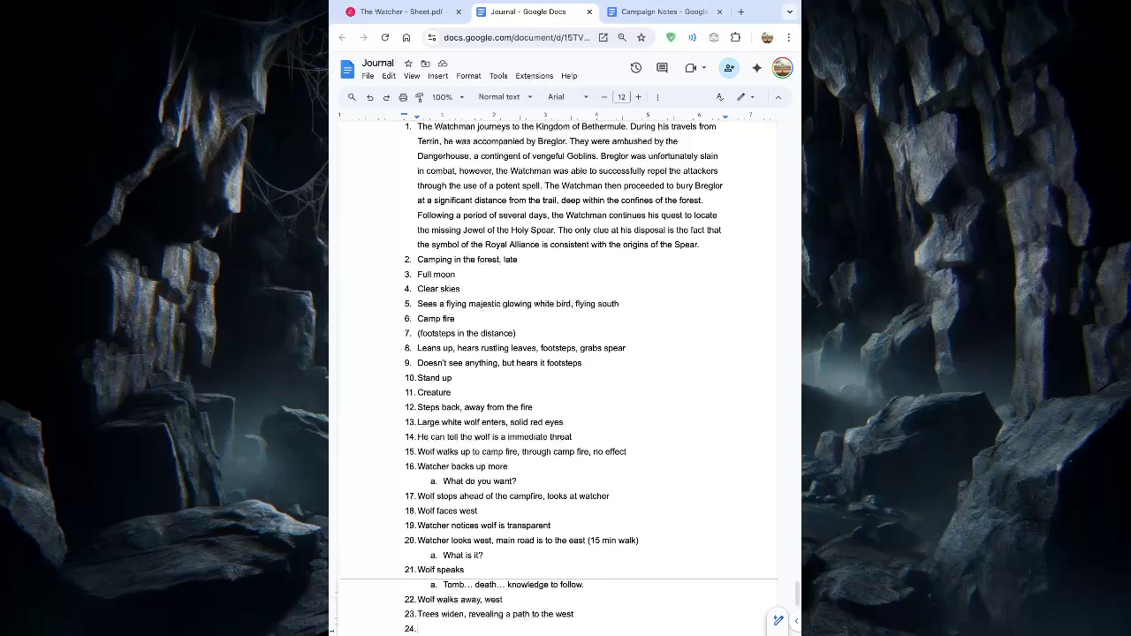
Step: Write 'Watcher follows the wolf' as item 24 and start item 25
text(Watcher)
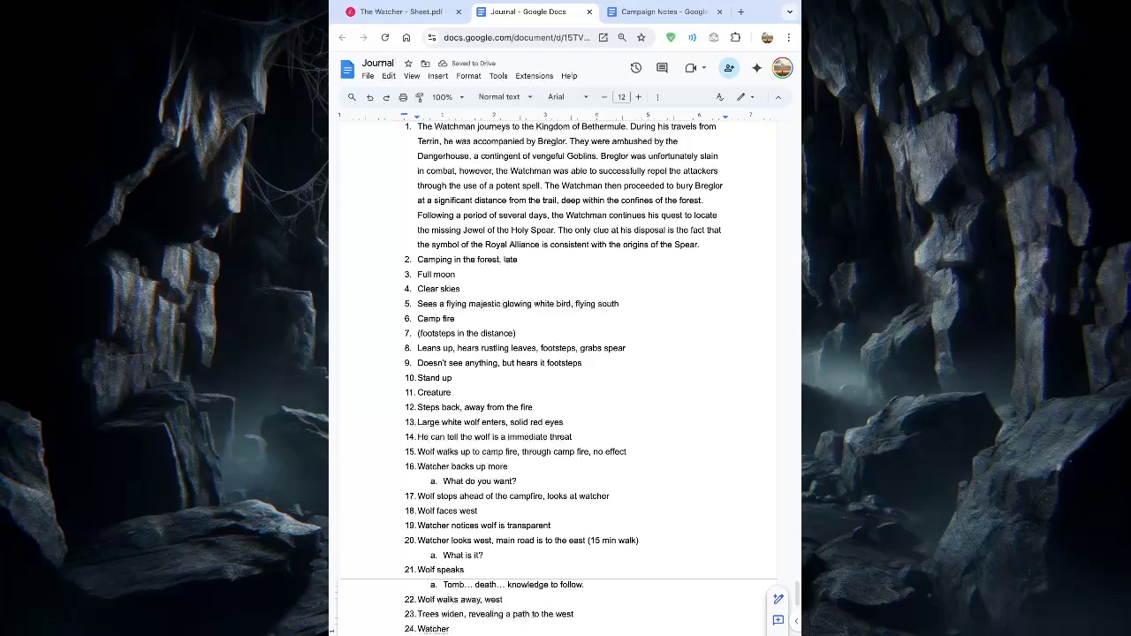
text(follows the wolf)
key(Return)
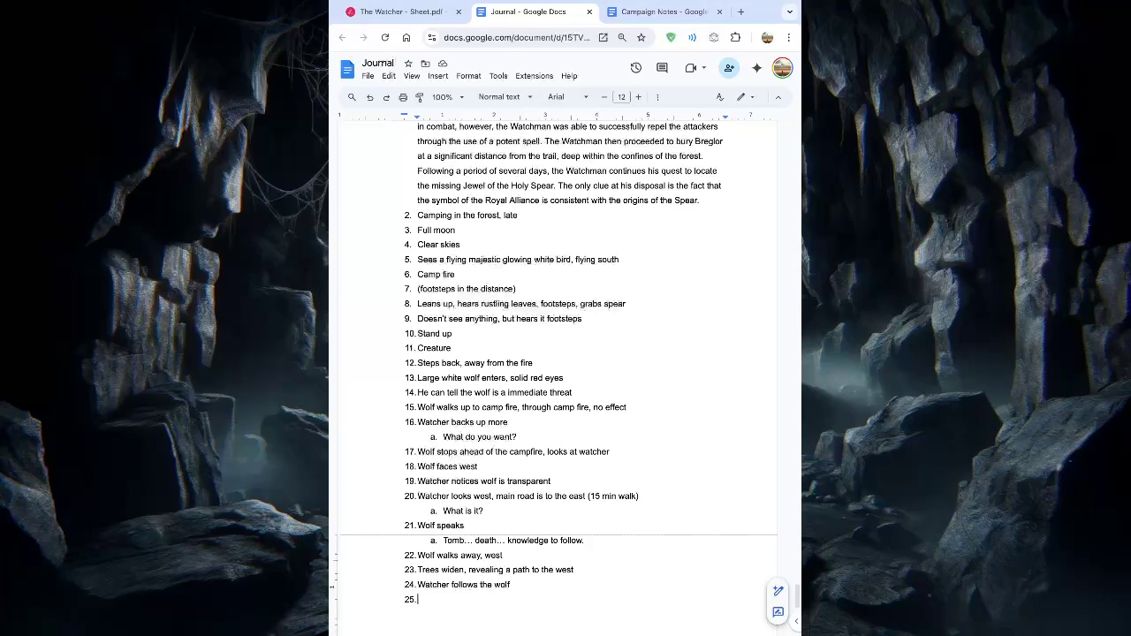
Step: Write item 25 as 'Wolf starts to disappear' with no trailing period
text(Wolf starts to disapp)
key(BackSpace)
key(BackSpace)
key(BackSpace)
key(BackSpace)
text(appear.)
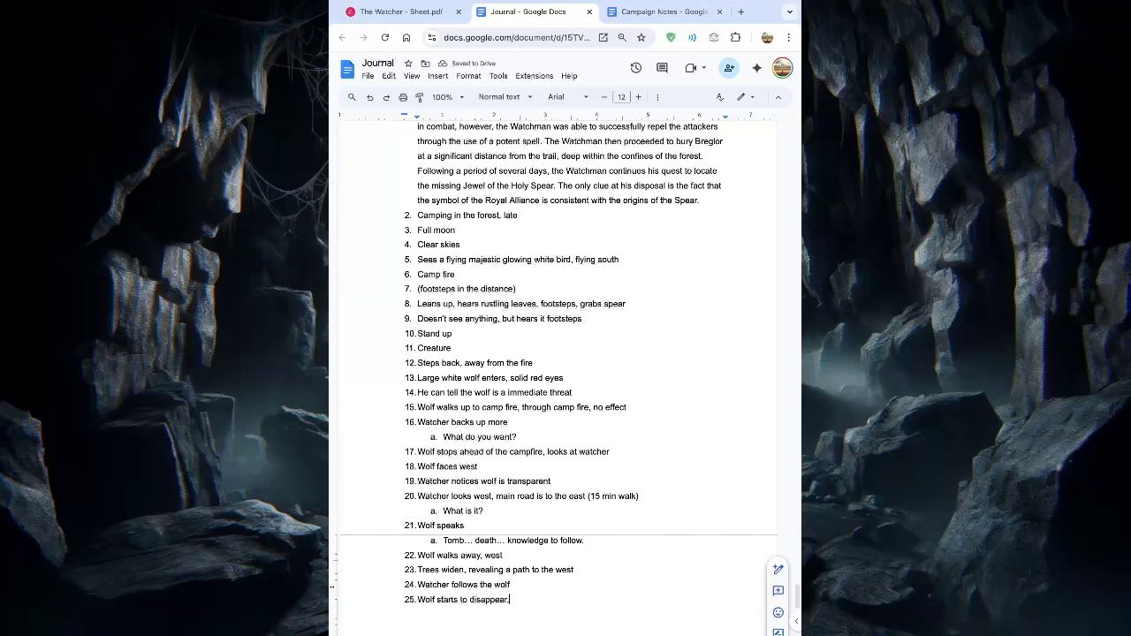
key(BackSpace)
Step: Add item 26 'Revealing trail remains open' and item 27 'Clouds blocking full moon', then start item 28
key(Return)
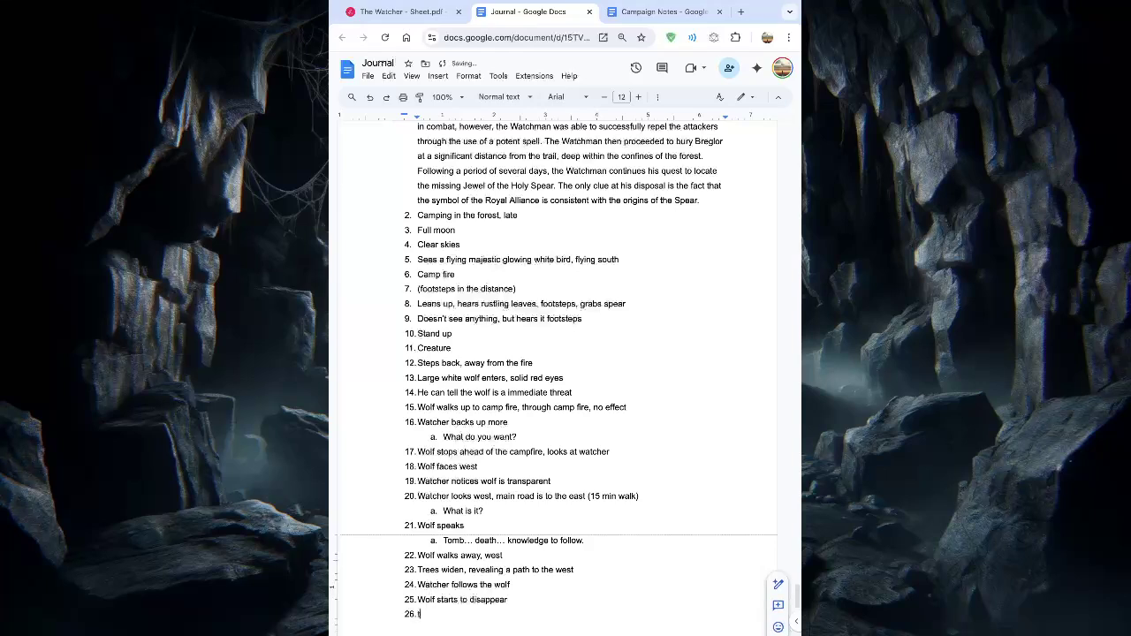
text(Revealing trail remains open)
key(Return)
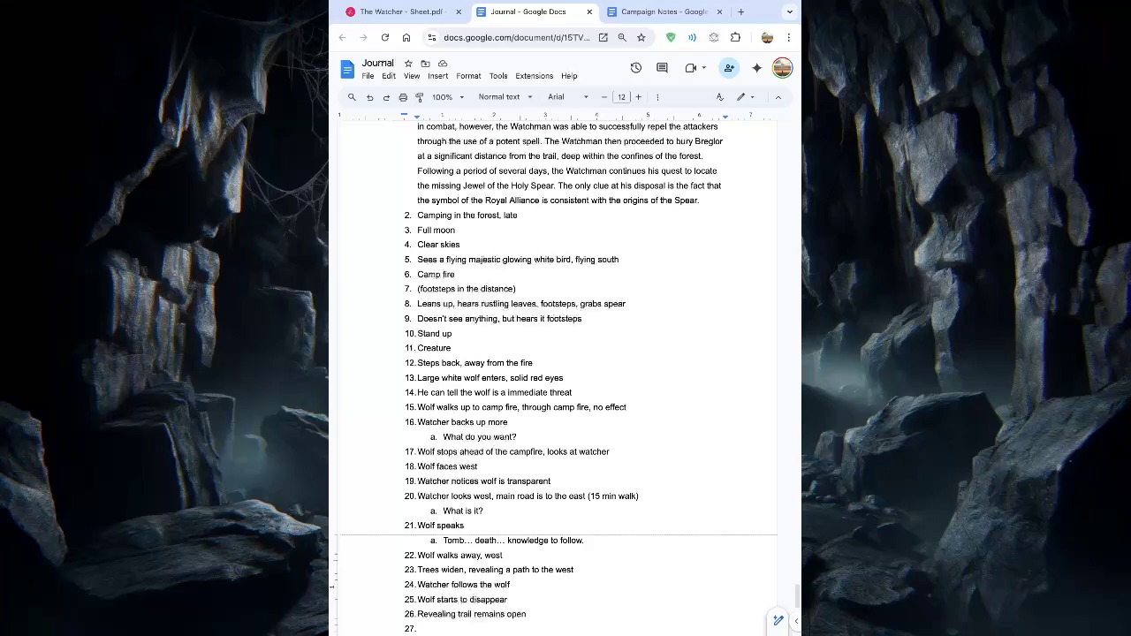
text(Clouds bl)
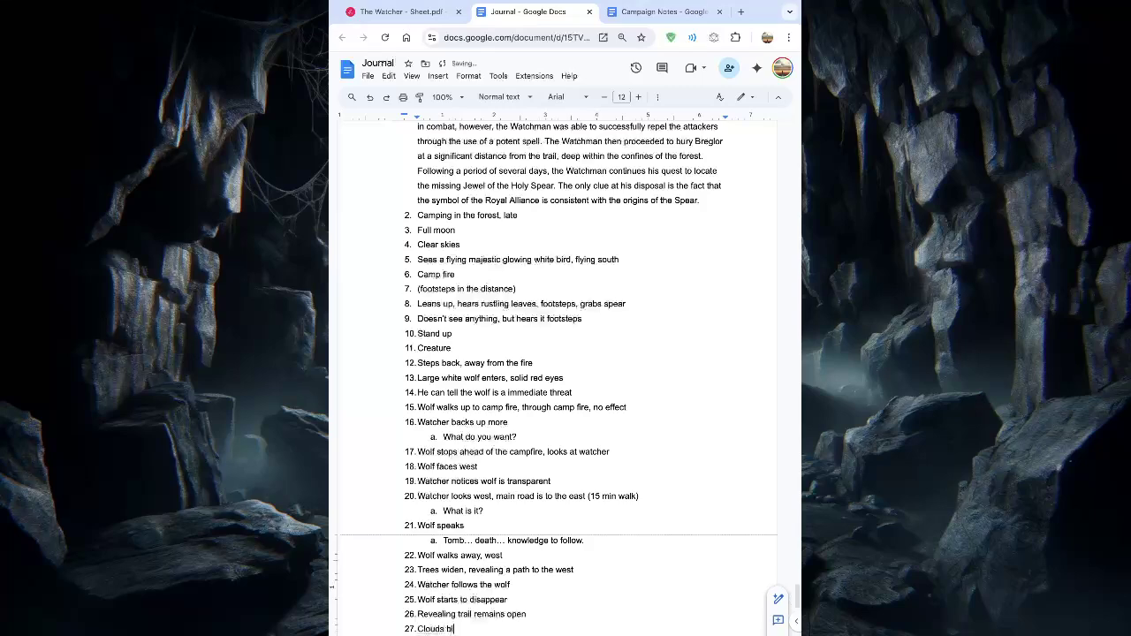
text(ocking full moon)
key(Return)
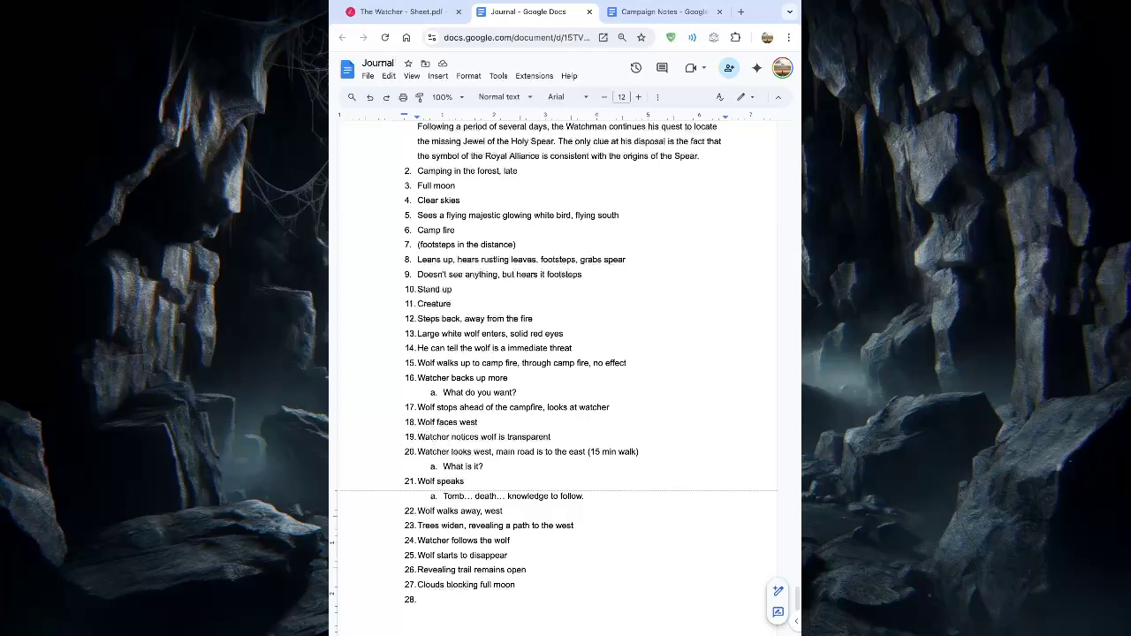
Step: Write item 28 as 'Clearing, pond, crystal clear water, glowing blue' and start item 29
text(clearing.)
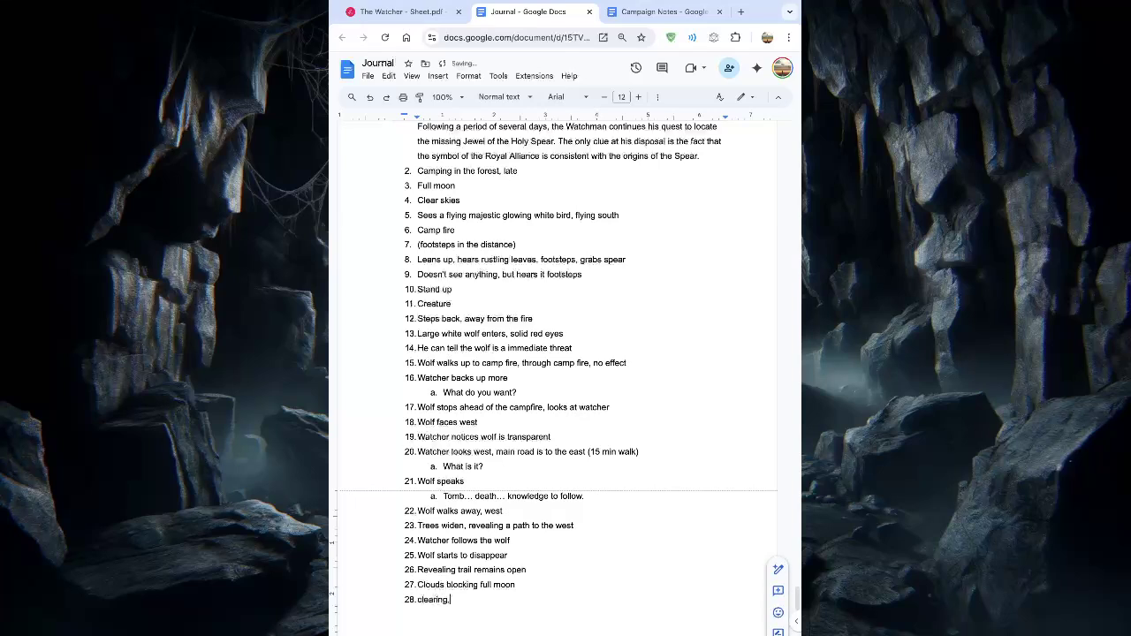
key(BackSpace)
text(, pon)
key(BackSpace)
text(und)
key(BackSpace)
key(BackSpace)
key(BackSpace)
text(nd)
key(BackSpace)
text(. crystal clear water,)
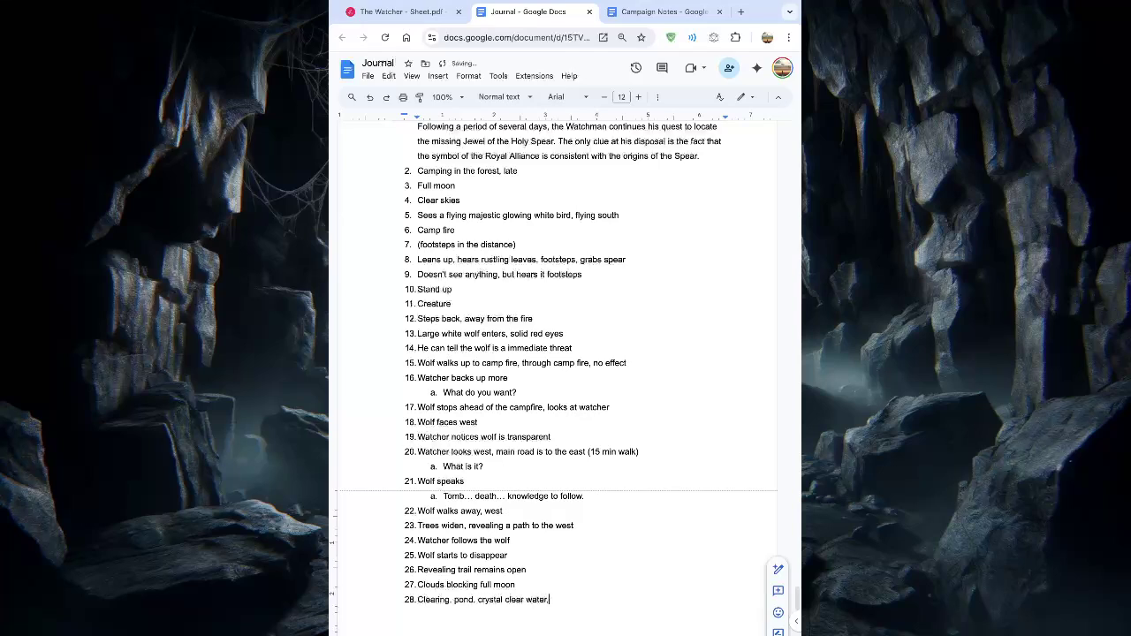
text(glowing blue)
click(549, 599)
click(617, 597)
key(Return)
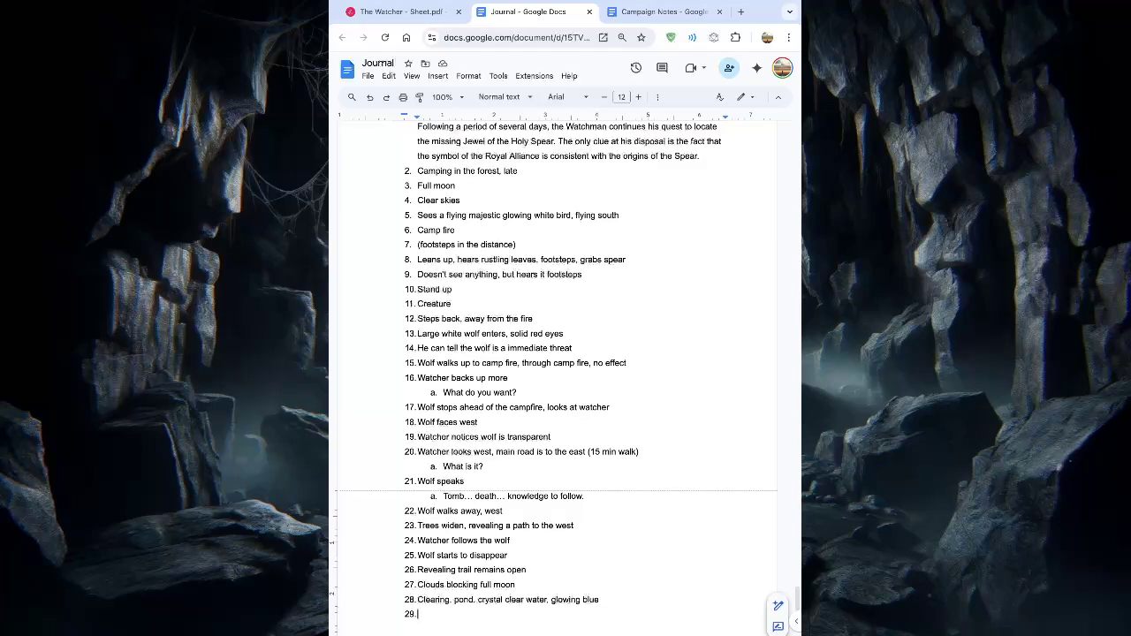
Step: Add item 29 'Tall trees, surrounding pond'
text(Tall trees)
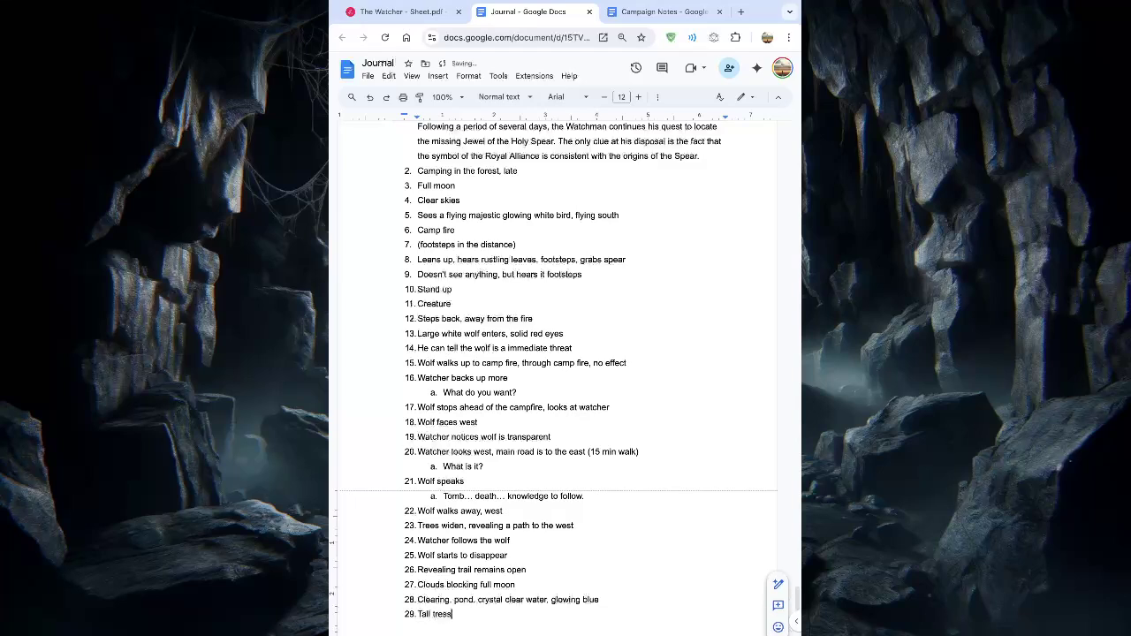
text(, surrounding pond)
key(Return)
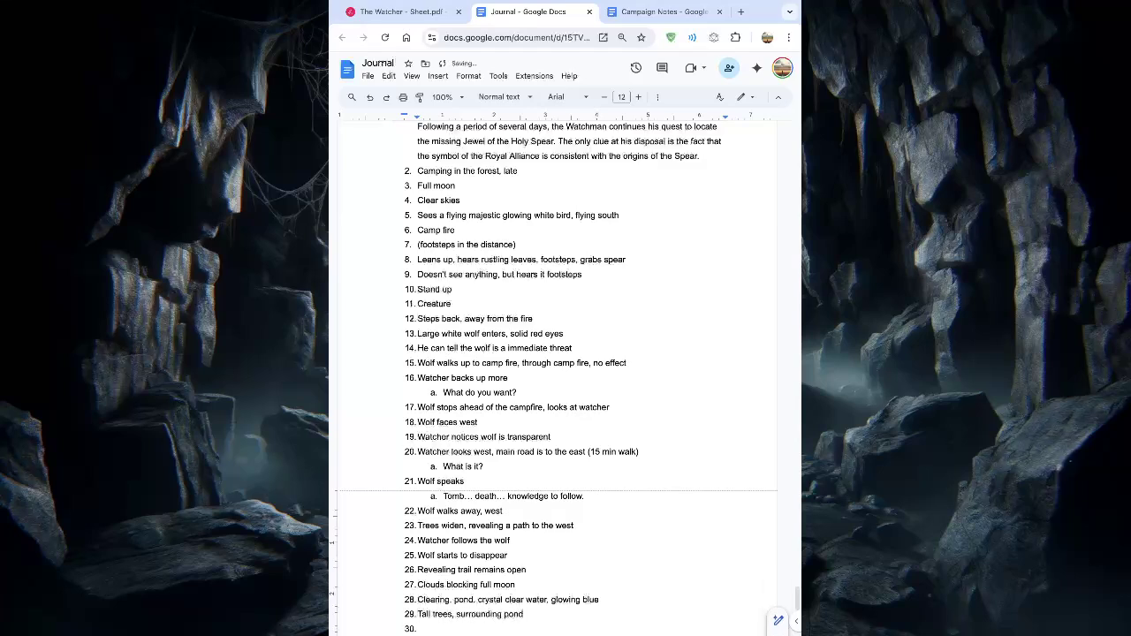
Step: Add item 30 'Watcher looks at the center of the pond, gravestone in the water' and start item 31
text(Watcher looks at the)
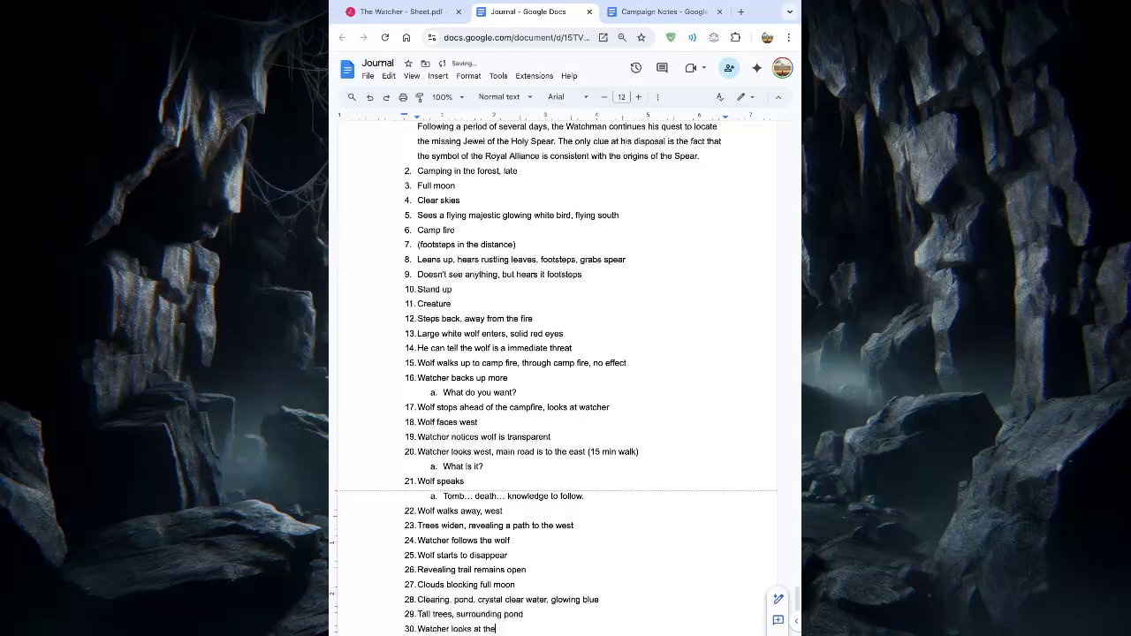
text( center of the pond,)
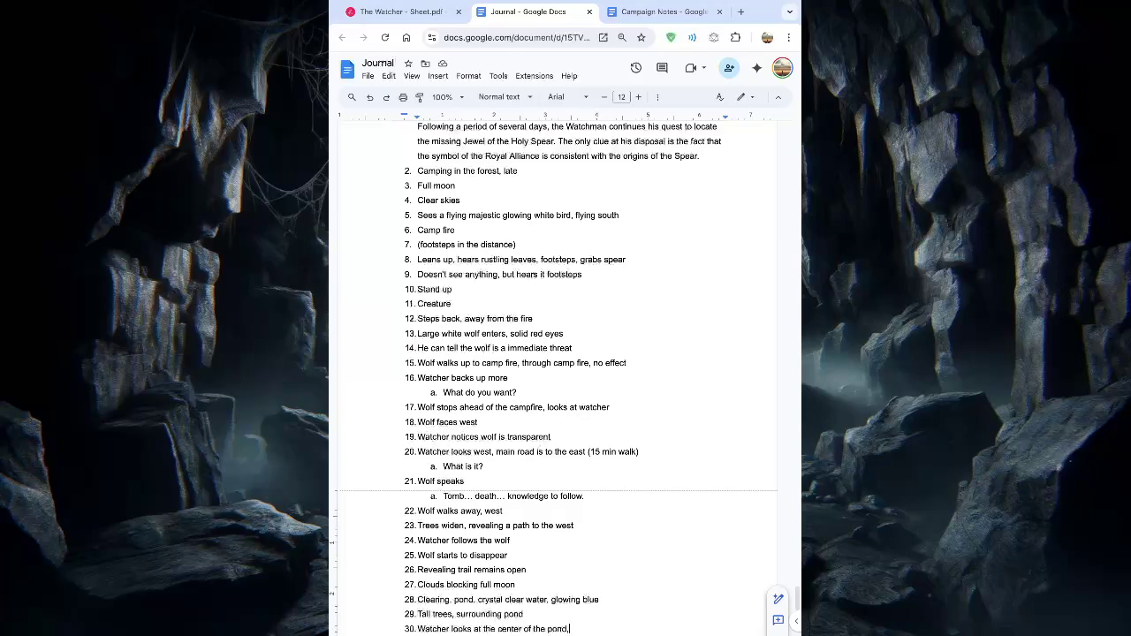
text(gravestone)
text(in the water)
key(Return)
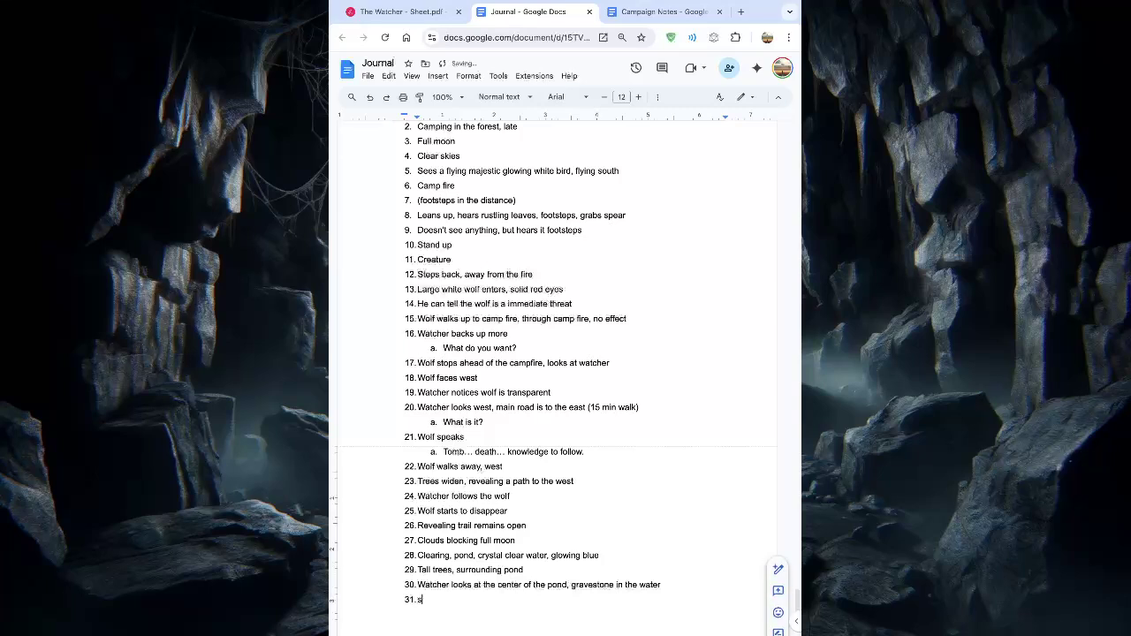
Step: Add item 31 'Some fog blocking the writing on the gravestone'; change item 30's ending to 'on a small island in the middle of pond'
text(Some fog blocking the writing )
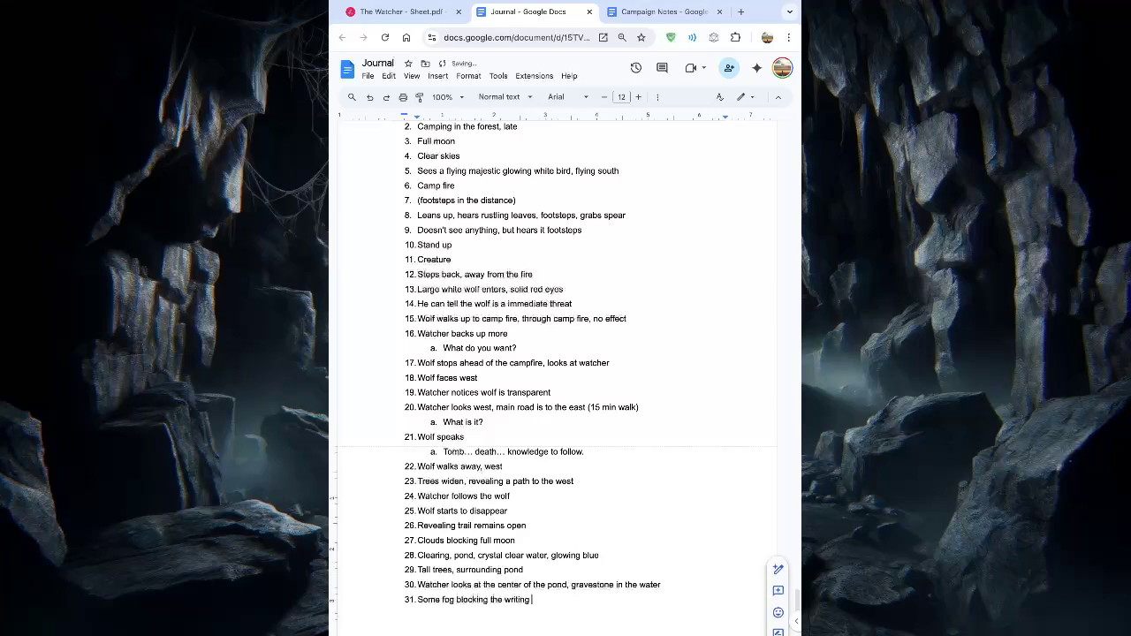
text(on the gravestone)
double_click(656, 584)
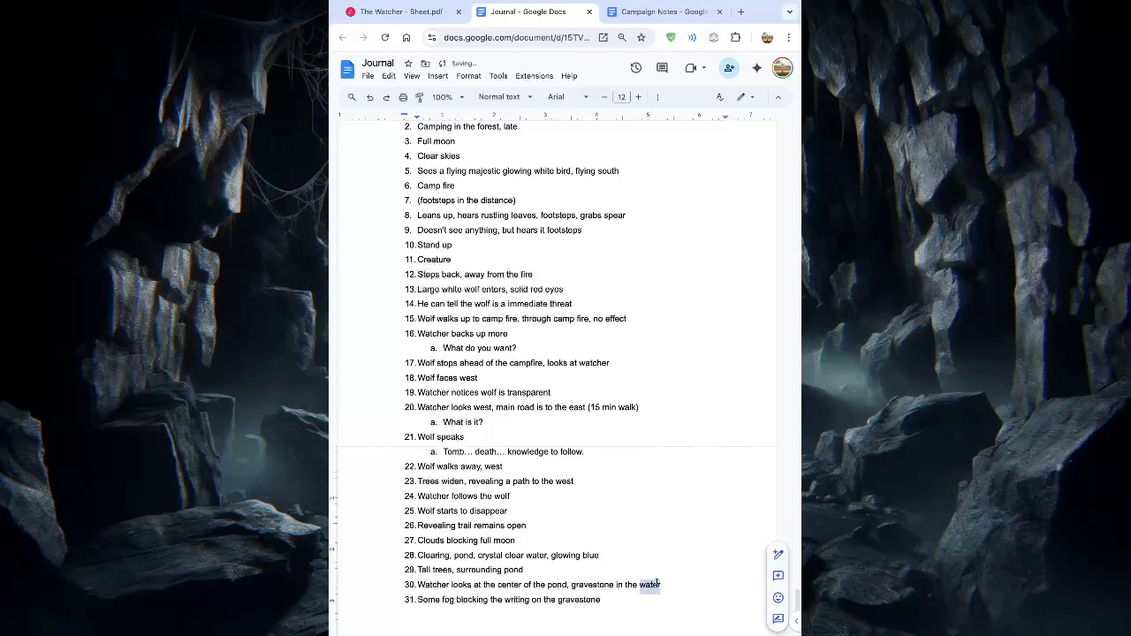
key(BackSpace)
key(BackSpace)
key(BackSpace)
key(BackSpace)
key(BackSpace)
key(BackSpace)
key(BackSpace)
key(BackSpace)
text(on a small island in the)
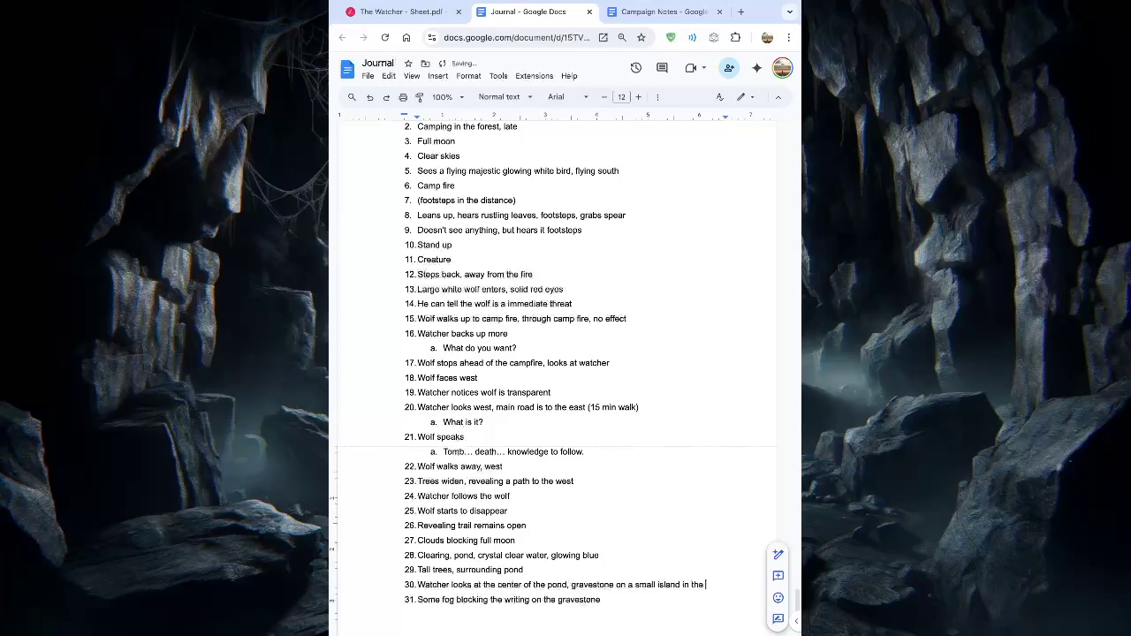
text( middleo)
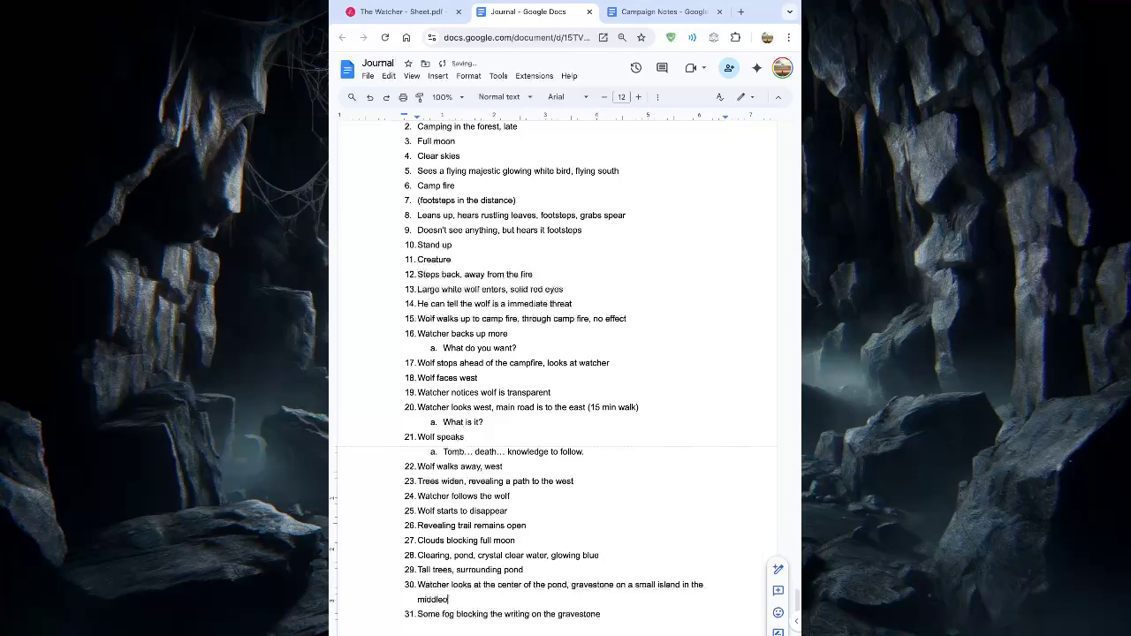
key(BackSpace)
text(of pond)
scroll(616, 594, down, 1)
click(616, 594)
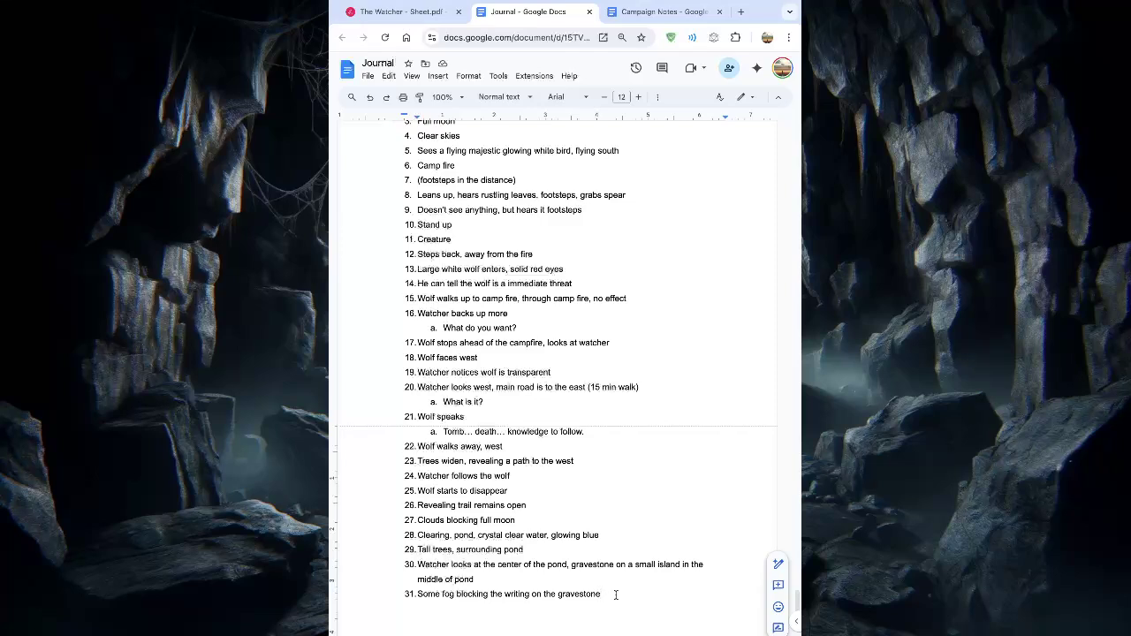
Step: Add item 32 'Looking around the pond' and item 33 'Another voice, similar to the wolf'
key(Return)
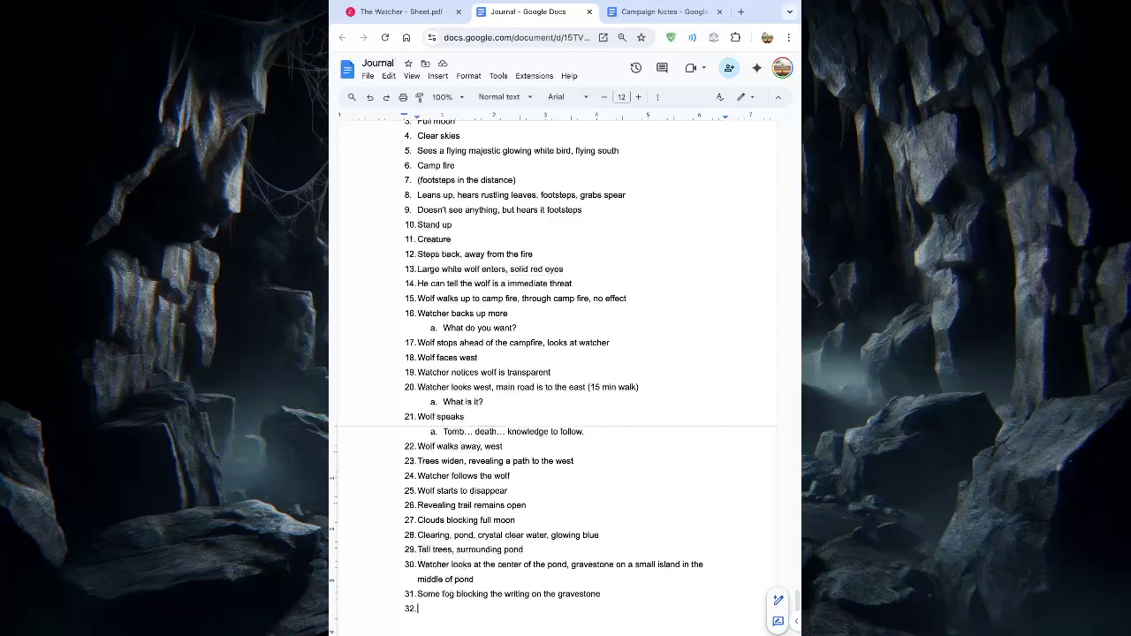
text(Looking aroun)
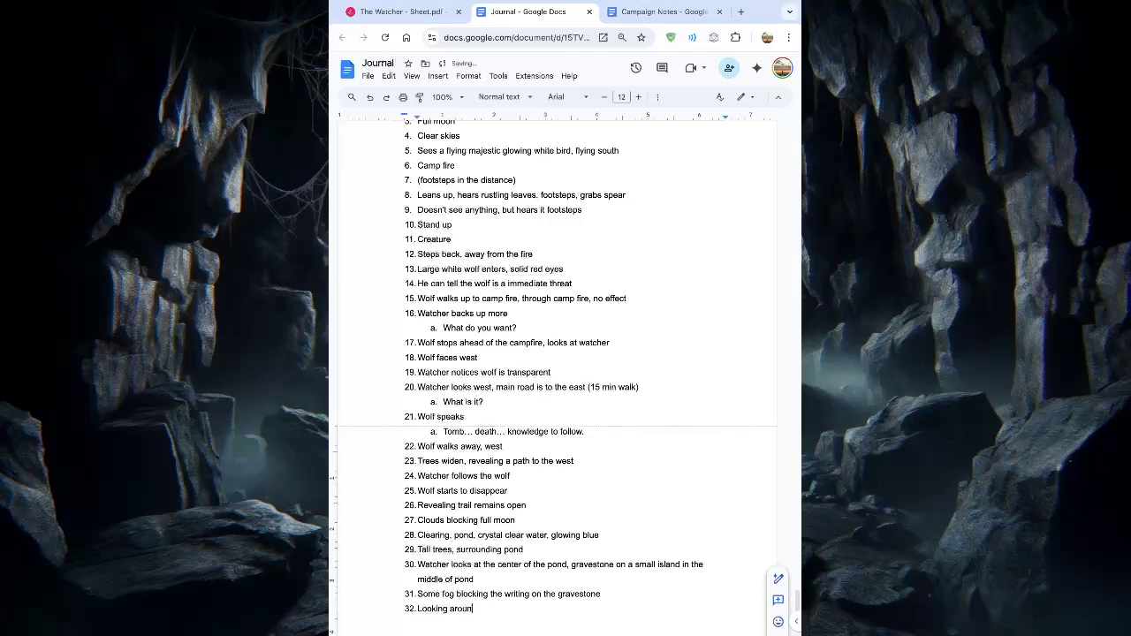
text(d the pond)
key(Return)
text(Another )
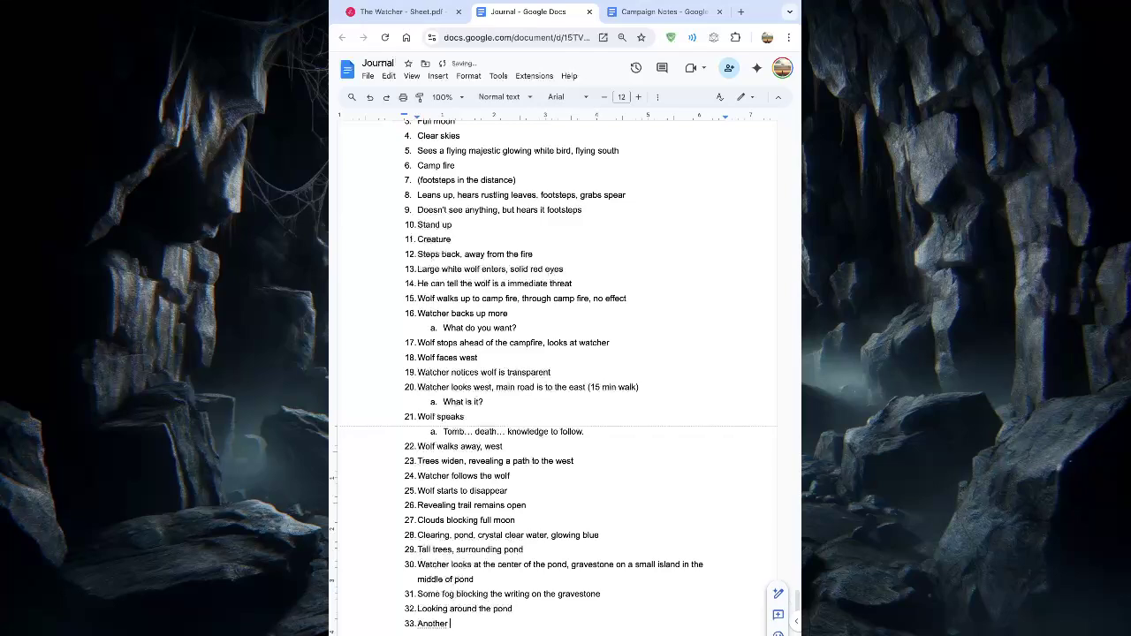
text(voice, similar to the wolf)
Step: Add the sub-item 'Beware of death. My grave to yours.' under item 33, then start item 34
key(Return)
key(Tab)
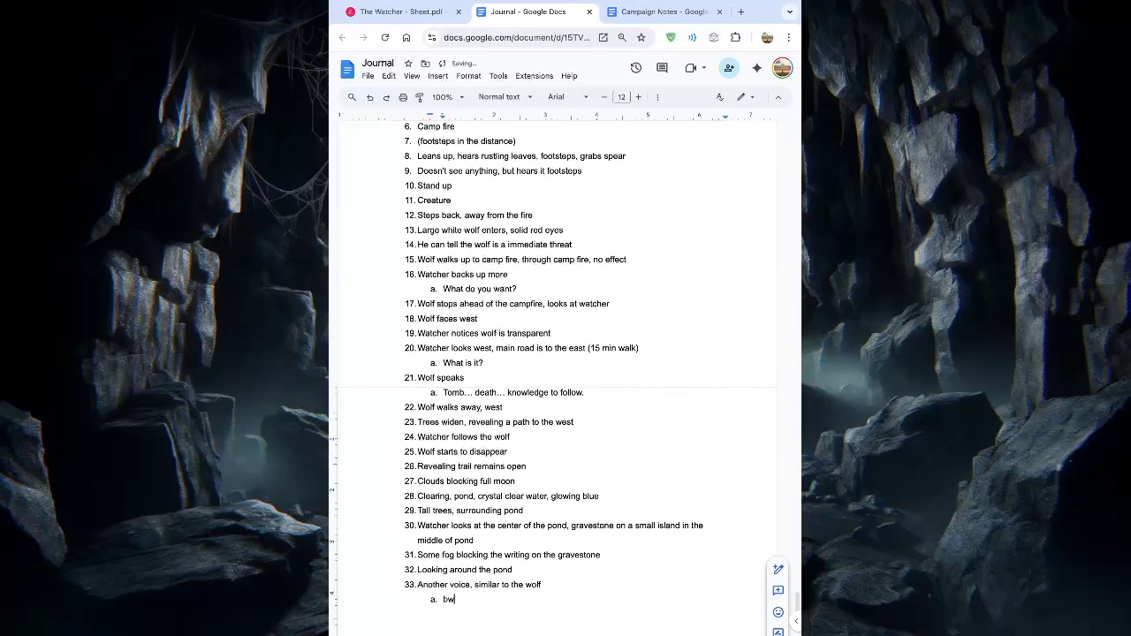
text(bwar)
key(BackSpace)
key(BackSpace)
key(BackSpace)
text(eware of death,)
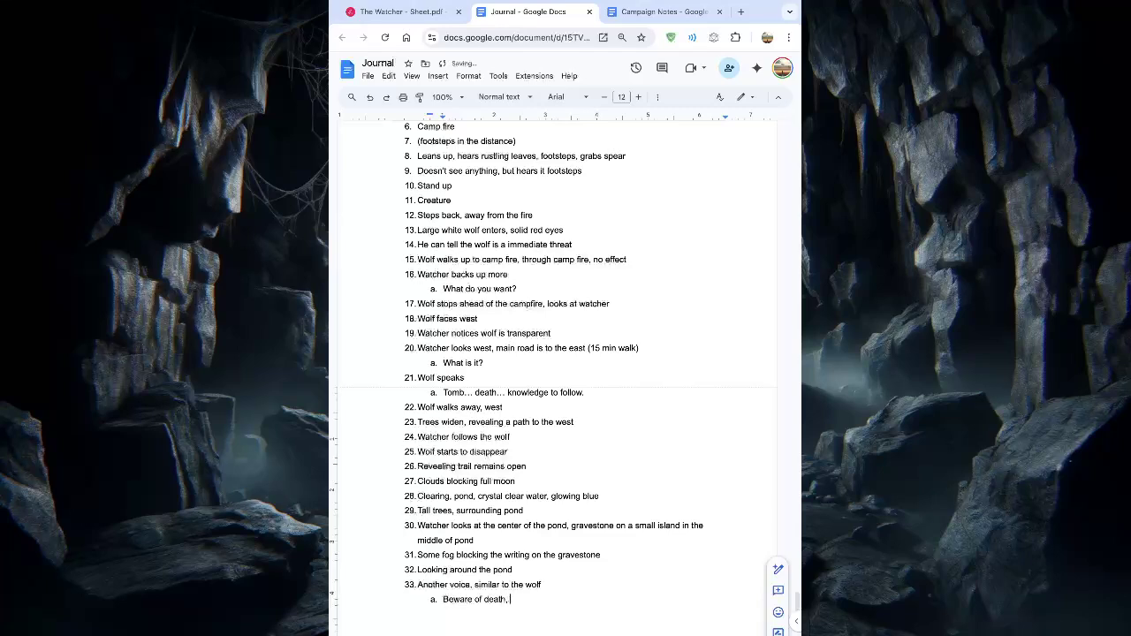
key(BackSpace)
key(BackSpace)
text(. My grave to yours.)
key(Return)
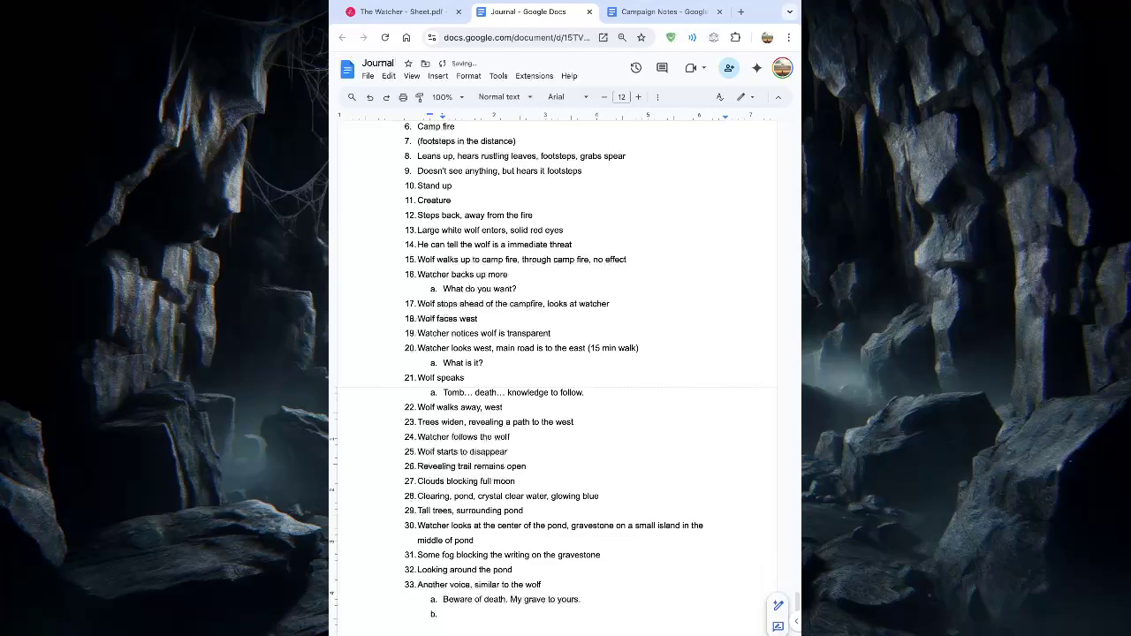
key(shift+Tab)
scroll(530, 465, up, 5)
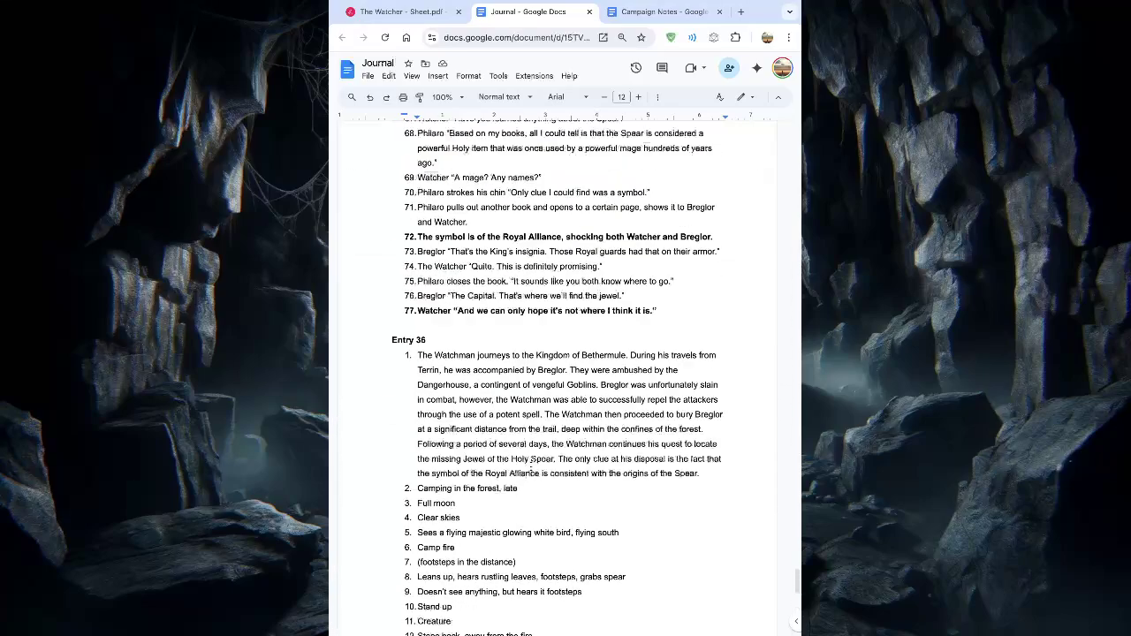
scroll(530, 466, down, 6)
scroll(530, 466, up, 8)
scroll(530, 465, up, 3)
scroll(530, 465, down, 8)
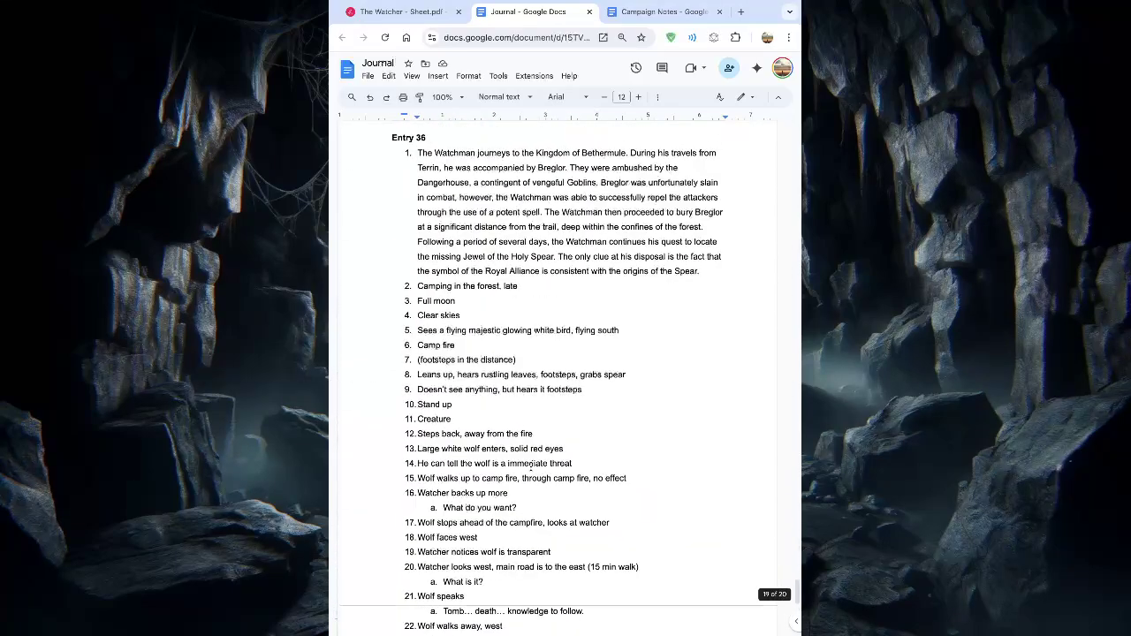
scroll(531, 465, down, 6)
scroll(529, 467, up, 4)
scroll(529, 468, up, 1)
scroll(529, 469, down, 3)
scroll(477, 346, down, 3)
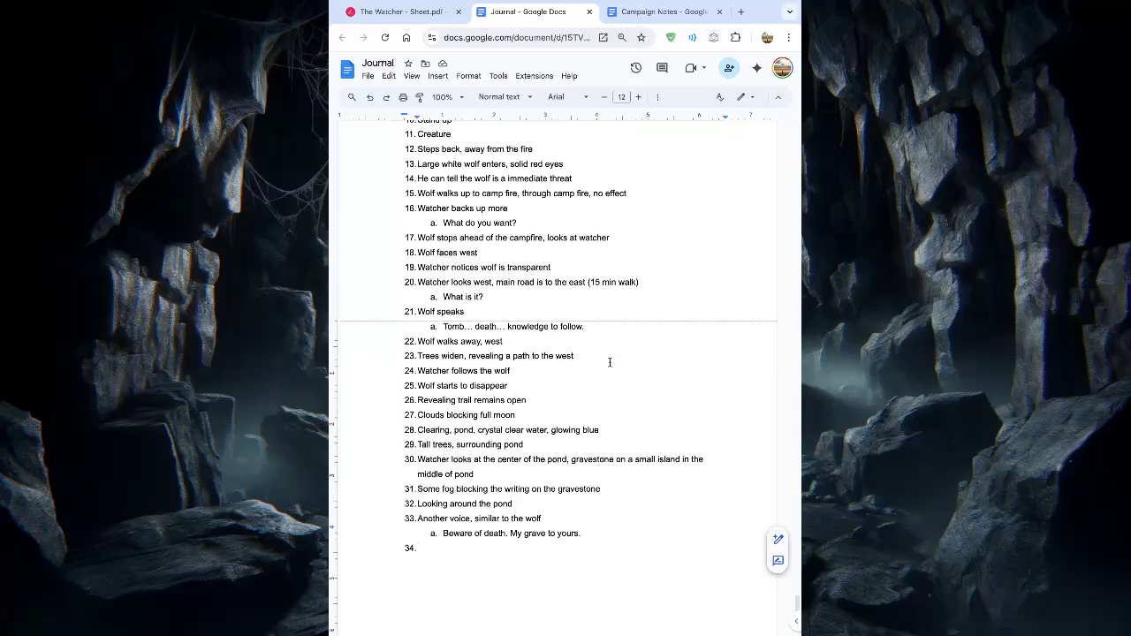